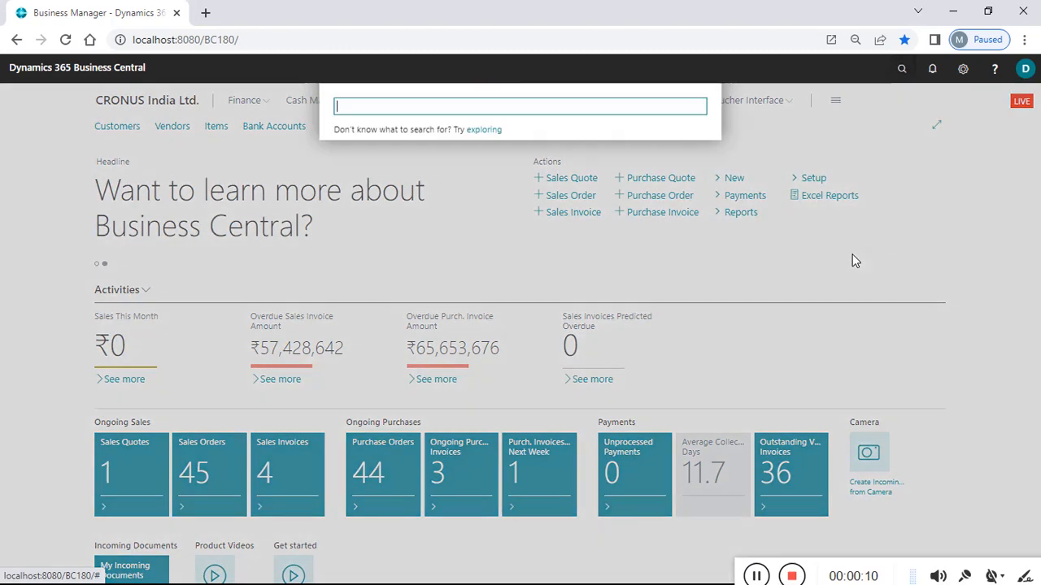
Search for "analysis" and open the Analysis Views list
type("an")
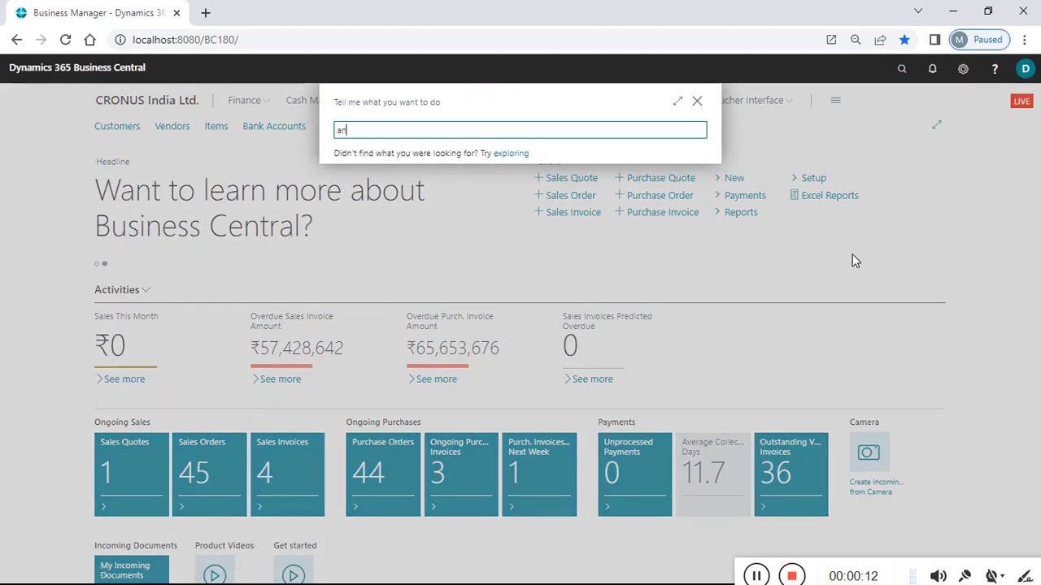
type("alysis")
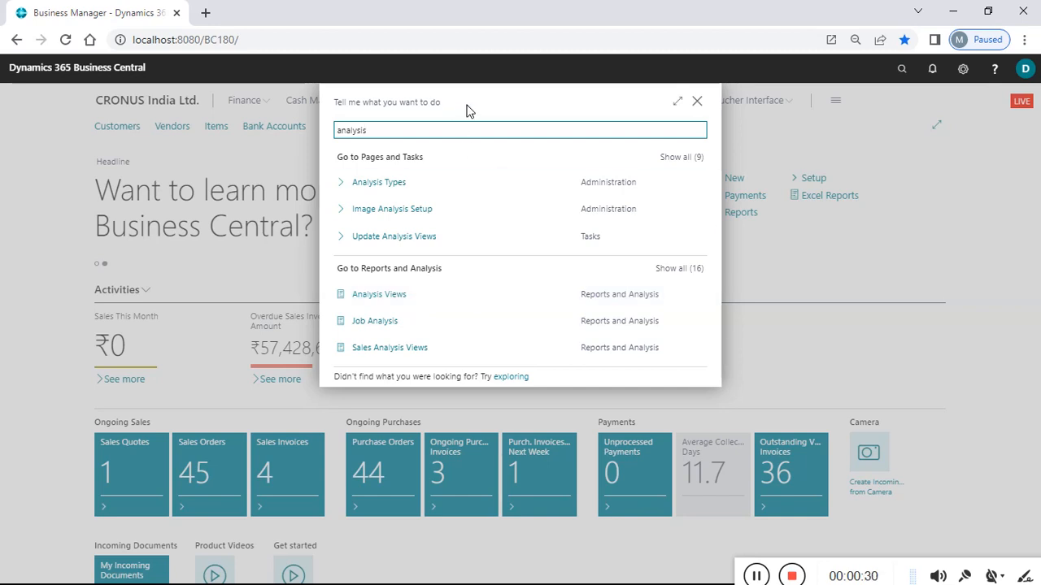
left_click(369, 111)
left_click_drag(361, 104, 333, 104)
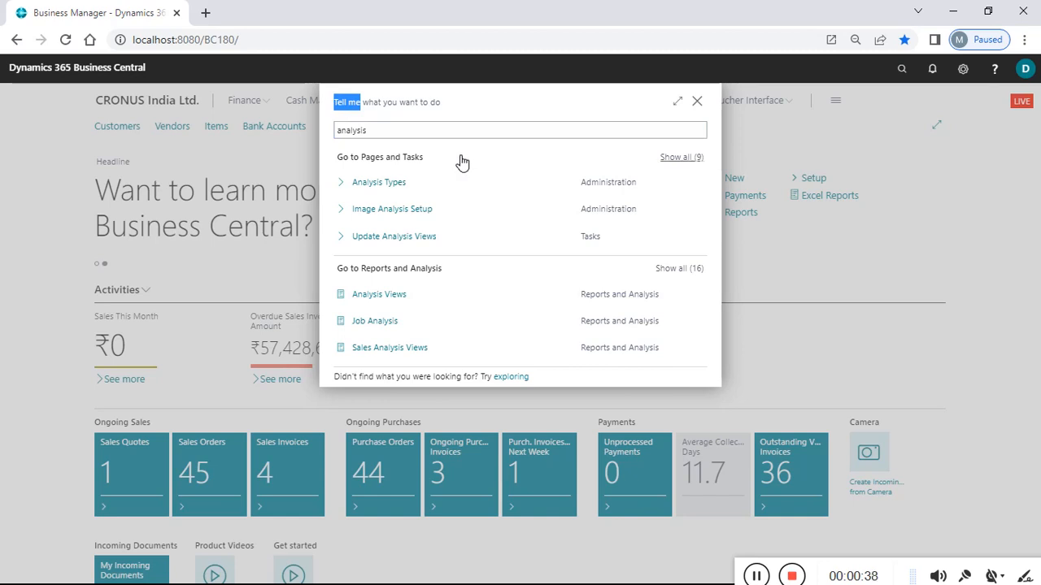
double_click(477, 136)
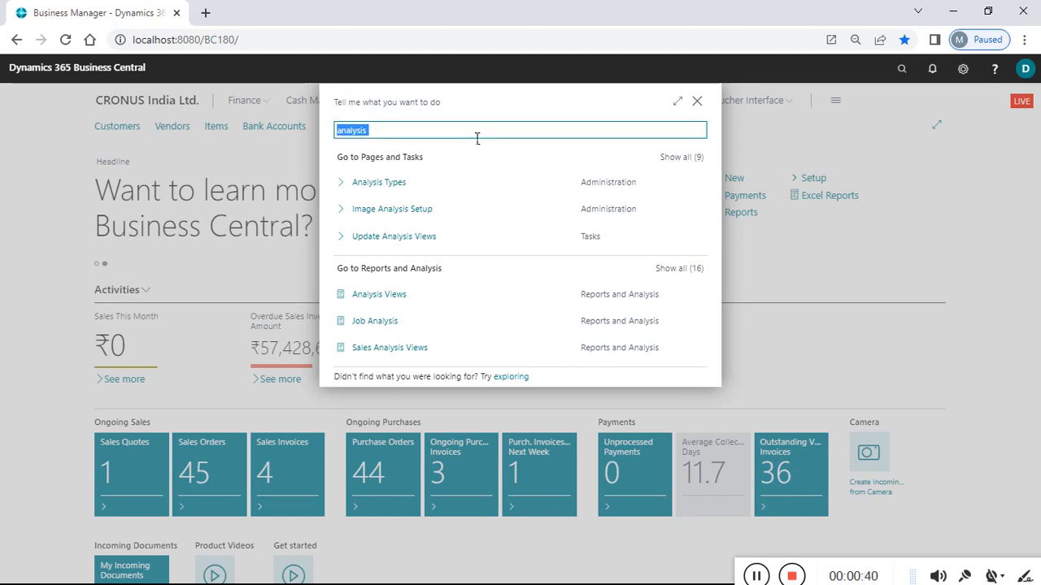
left_click(476, 138)
left_click(390, 300)
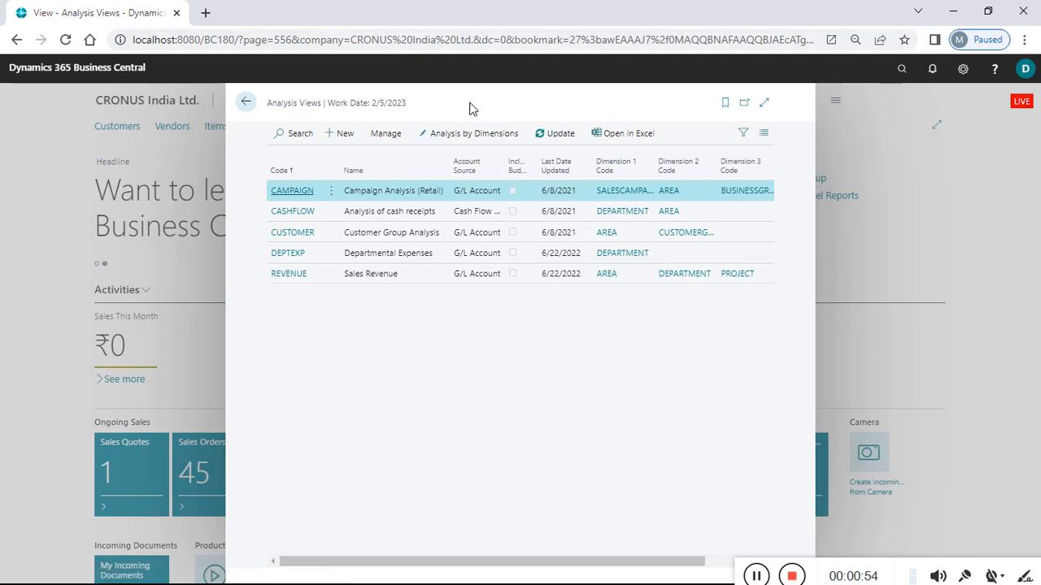
Change the work date in My Settings to 2/5/2022 and save it
left_click(963, 70)
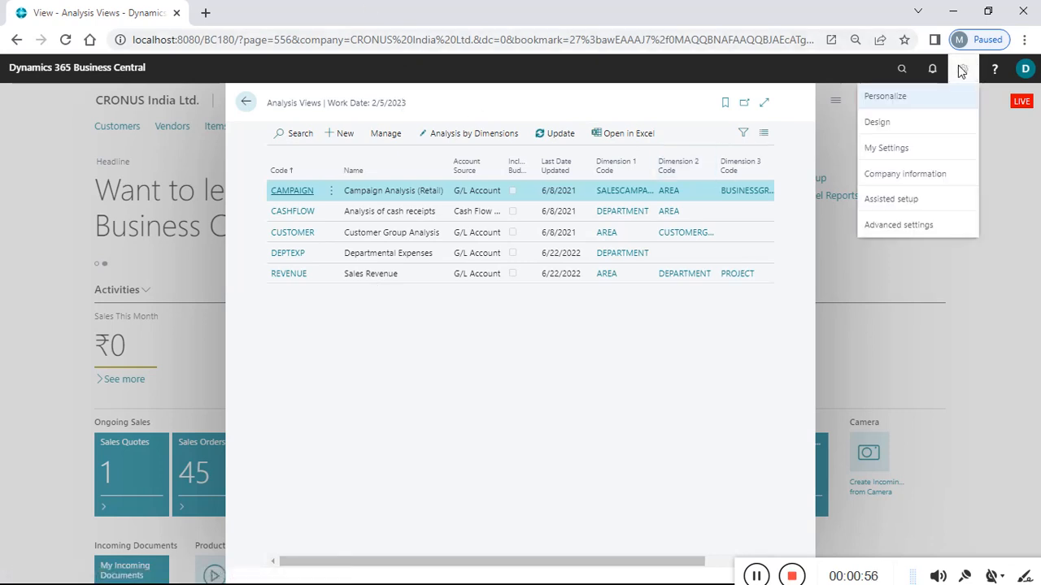
left_click(890, 151)
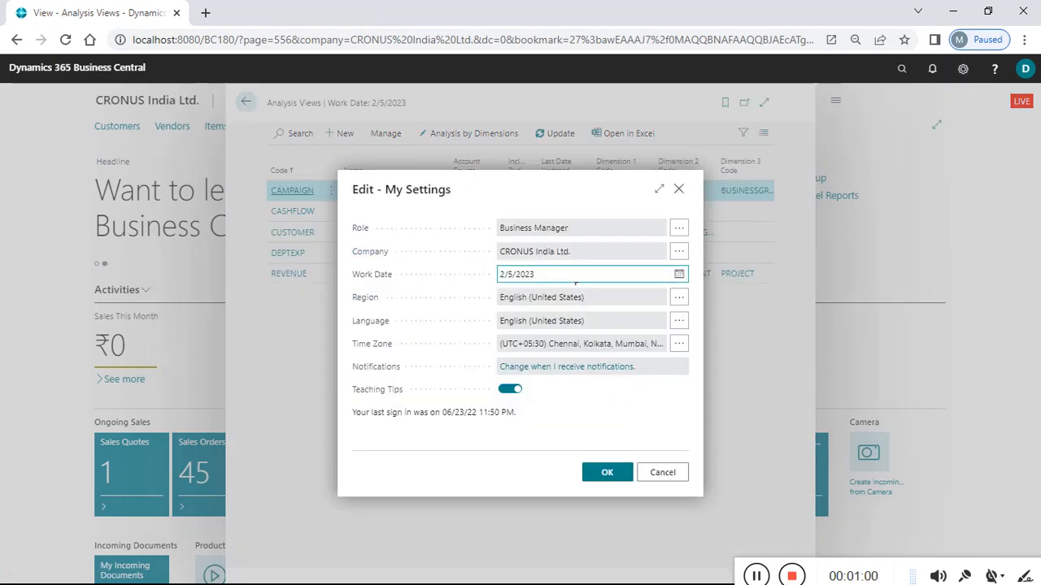
left_click(571, 281)
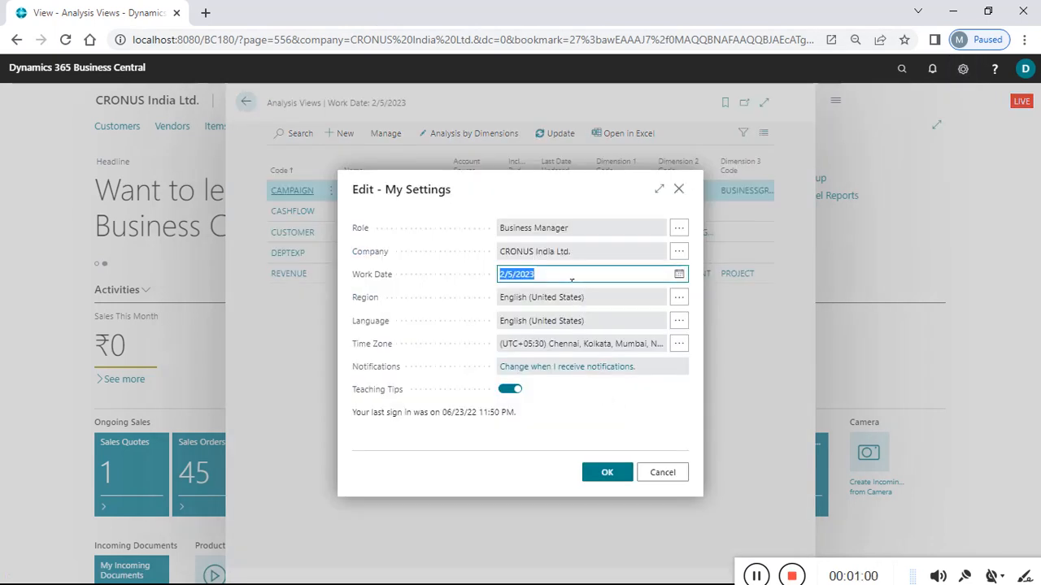
left_click(571, 281)
key("BackSpace")
type("2")
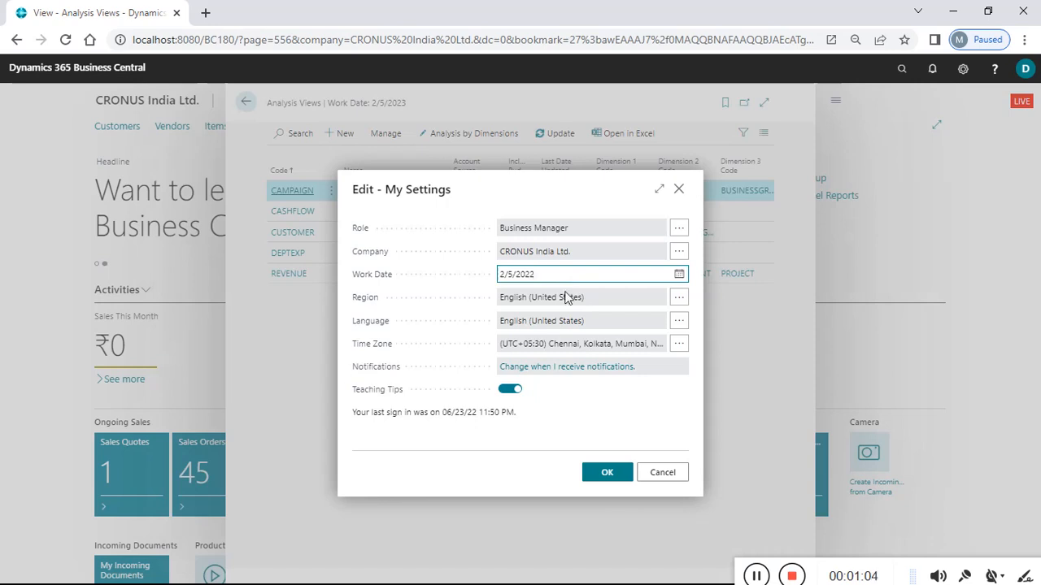
left_click(606, 475)
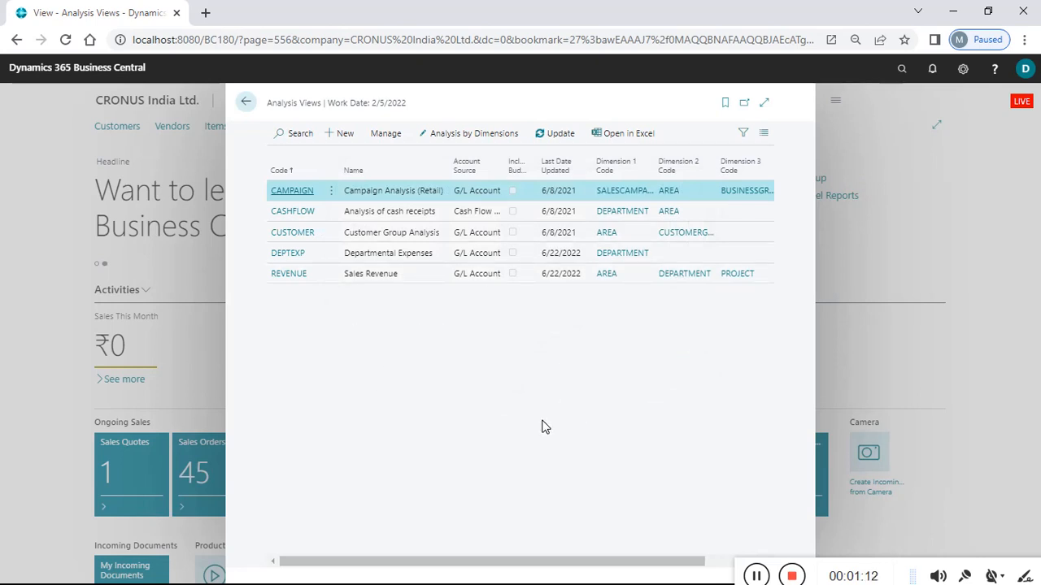
Examine the columns of the analysis views list, including Include Budgets, Last Date Updated and Dimension 1 to 4 Code
left_click_drag(434, 561, 360, 564)
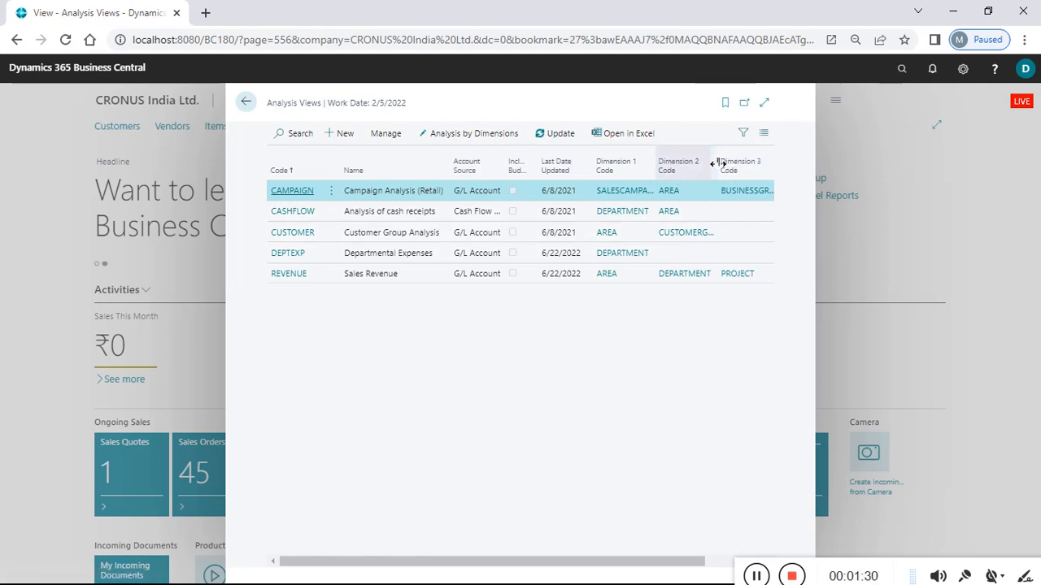
mouse_move(714, 164)
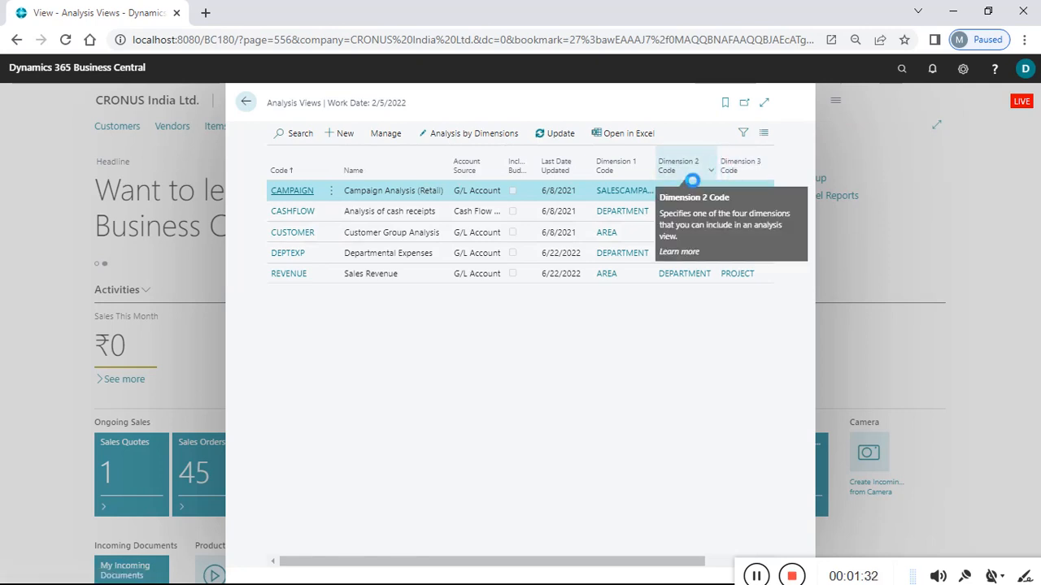
mouse_move(604, 171)
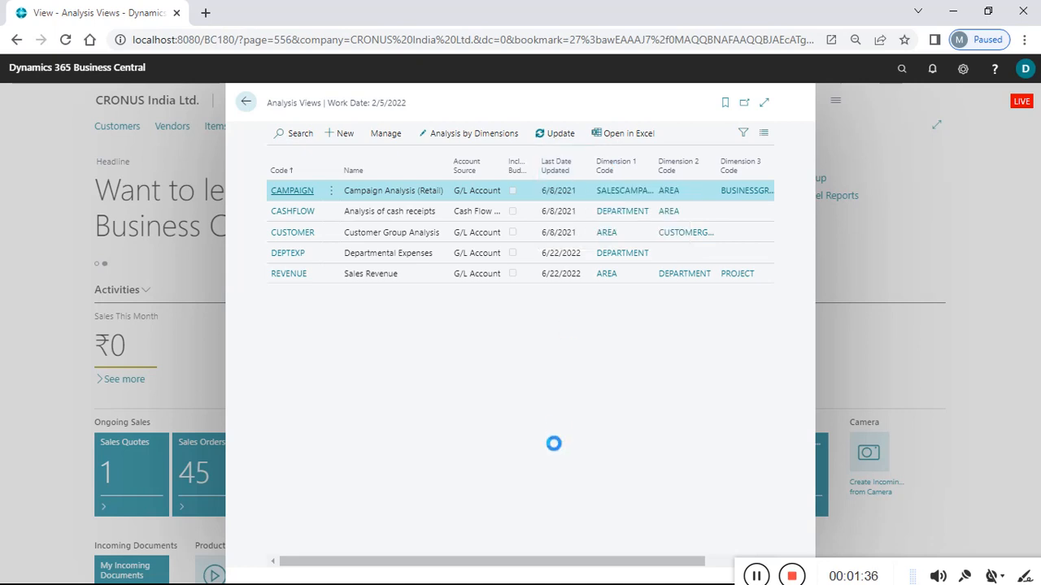
left_click_drag(458, 562, 409, 565)
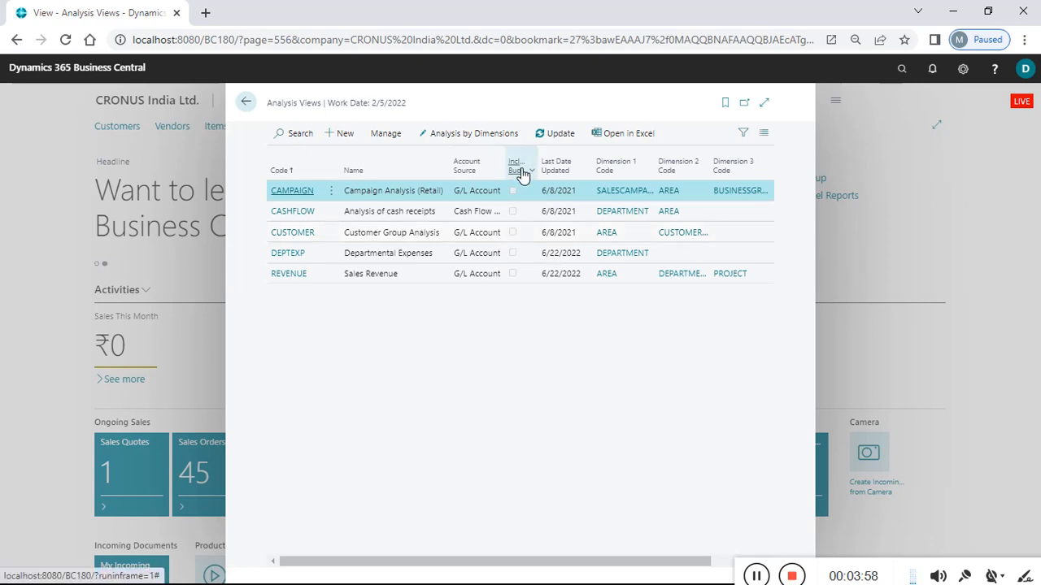
mouse_move(517, 174)
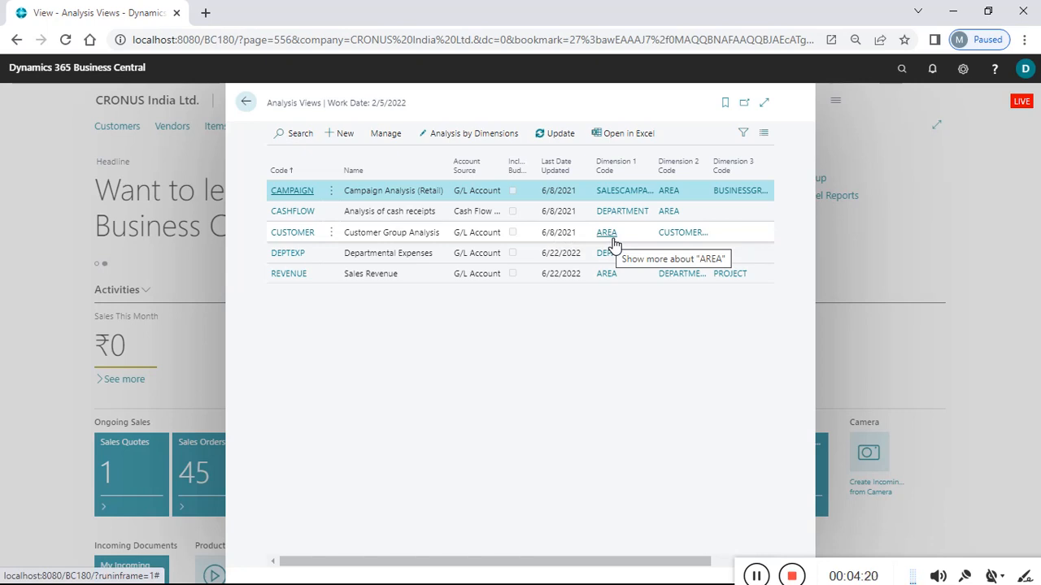
left_click_drag(365, 561, 499, 579)
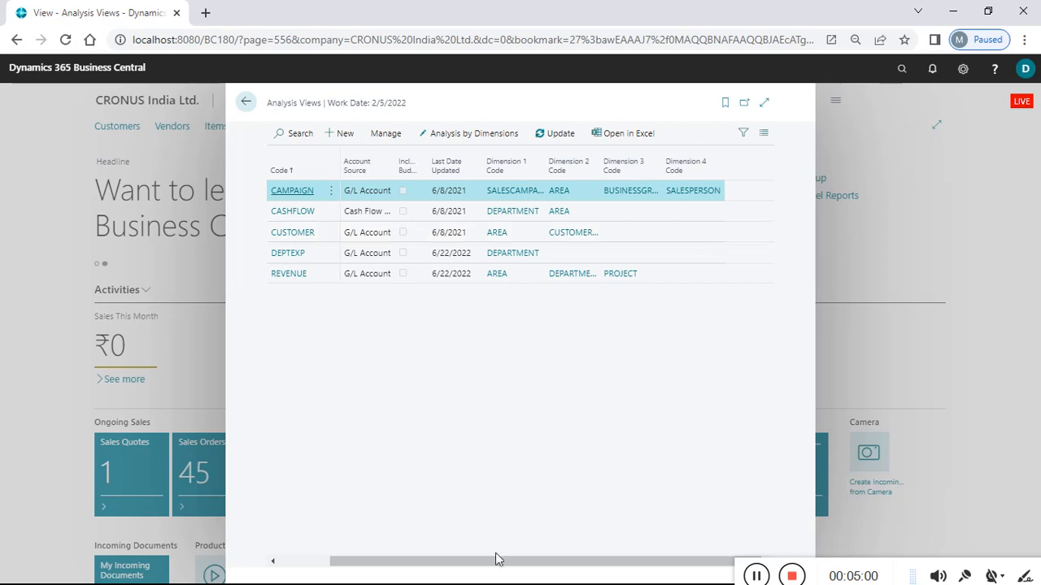
left_click_drag(489, 561, 378, 561)
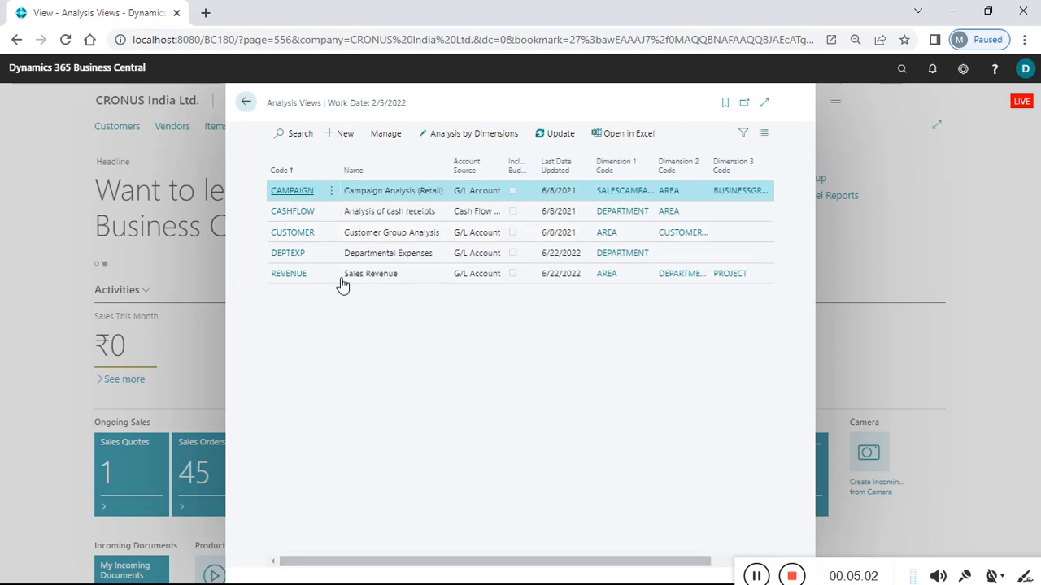
Open the CUSTOMER analysis view for editing and review its code, name and account source options
left_click(332, 234)
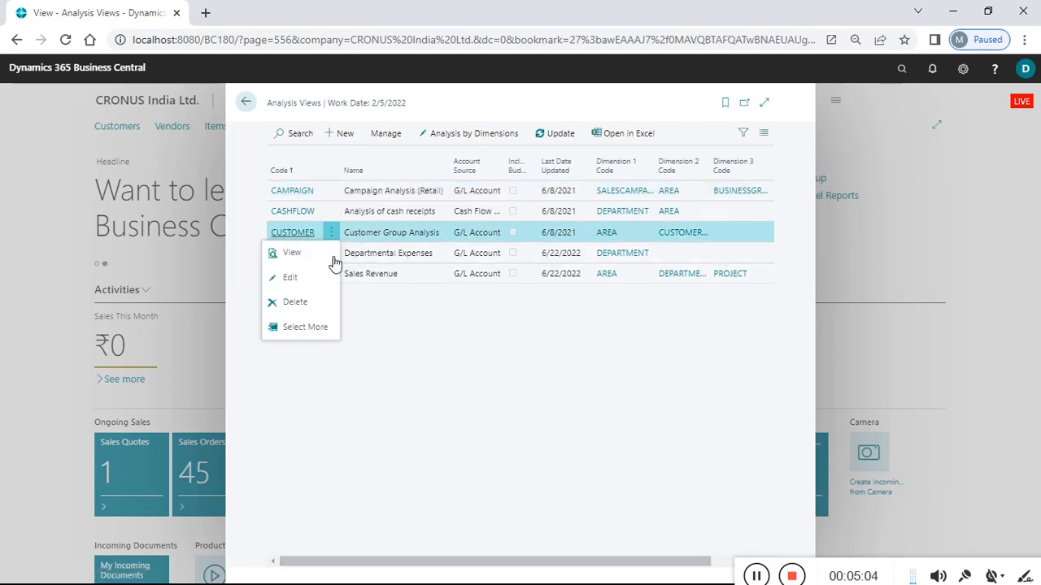
left_click(316, 280)
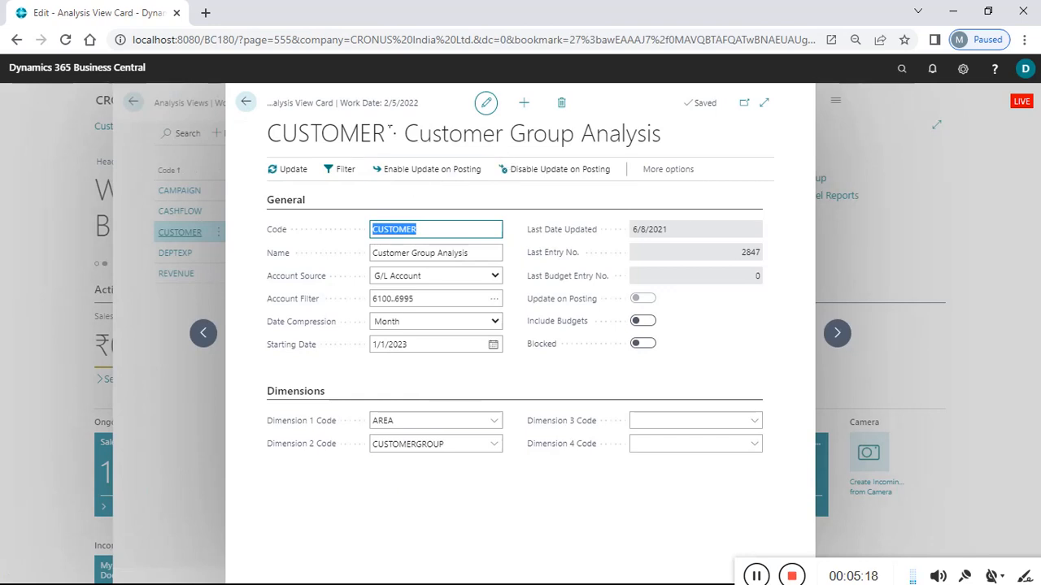
left_click(436, 230)
left_click_drag(437, 230, 358, 232)
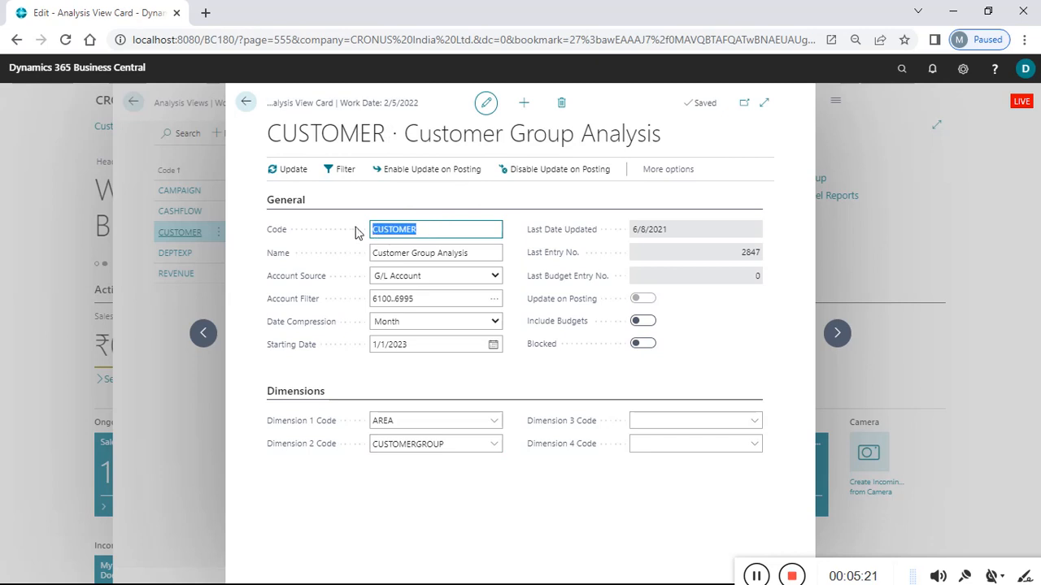
left_click(479, 256)
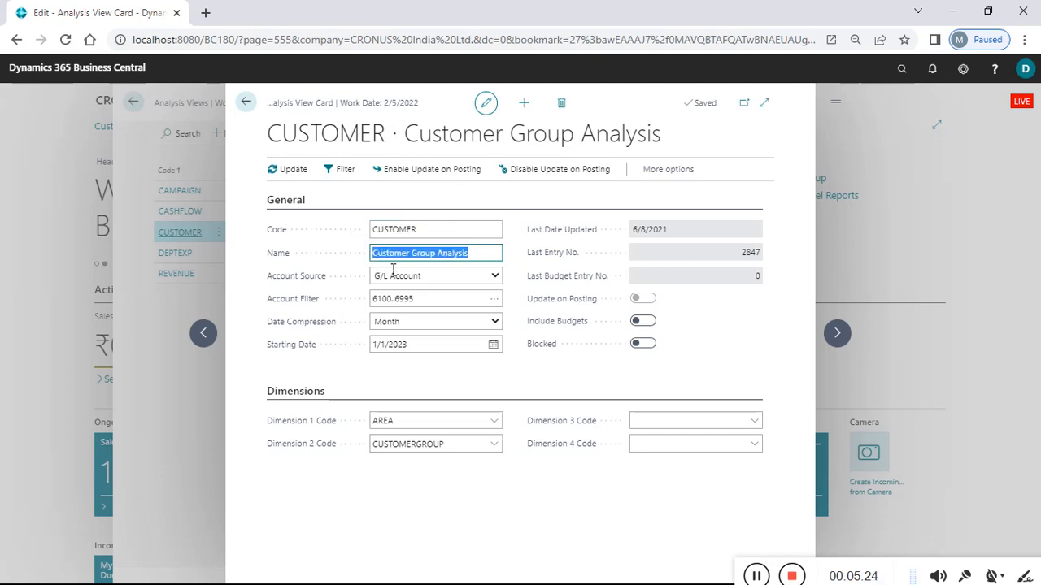
left_click(447, 280)
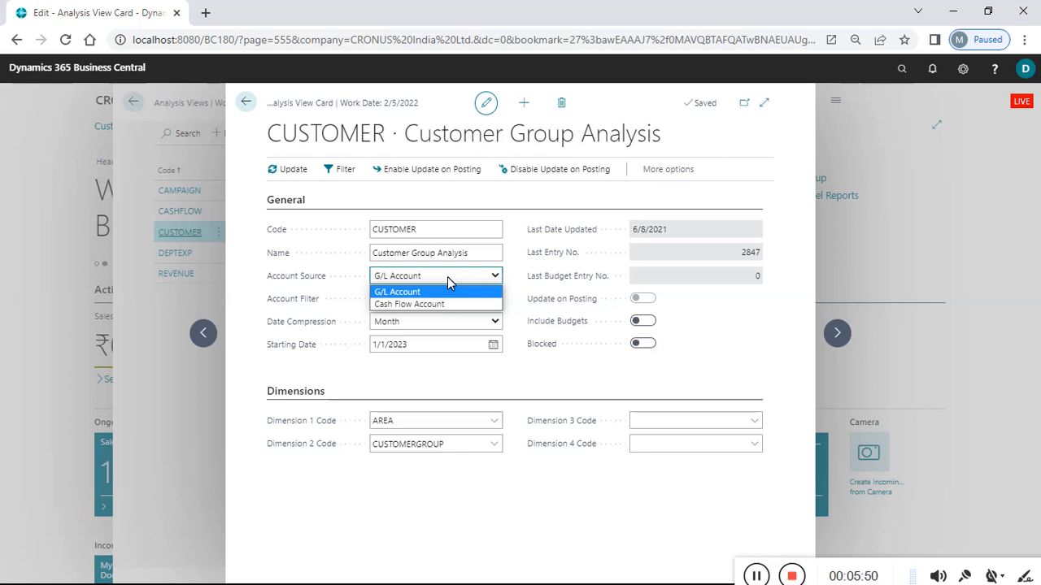
left_click(444, 383)
Copy the account filter 6100..6995 from the card and search the G/L account list for that range
left_click(439, 298)
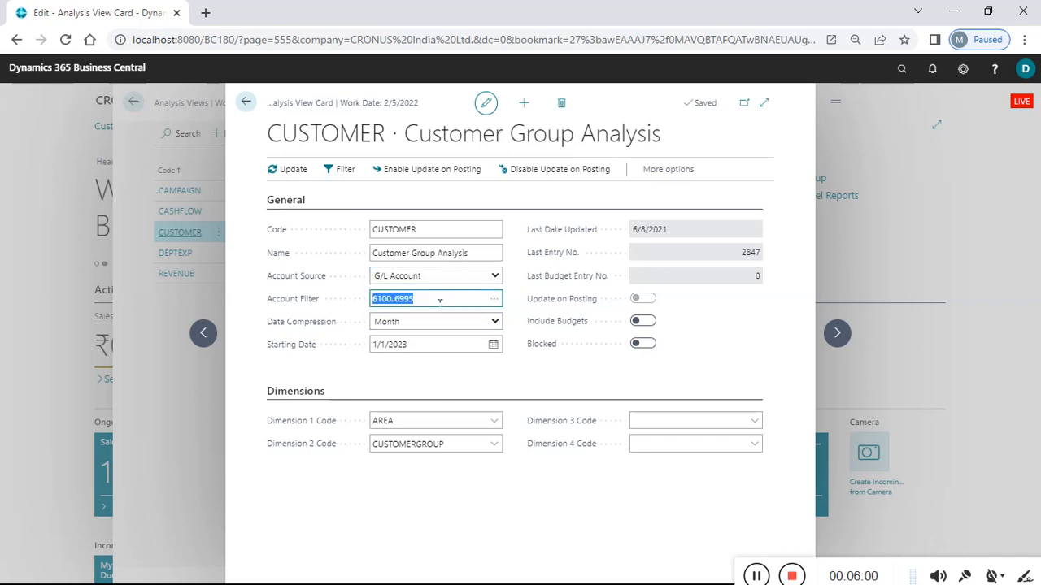
left_click_drag(440, 301, 372, 300)
key("ctrl+c")
left_click(497, 302)
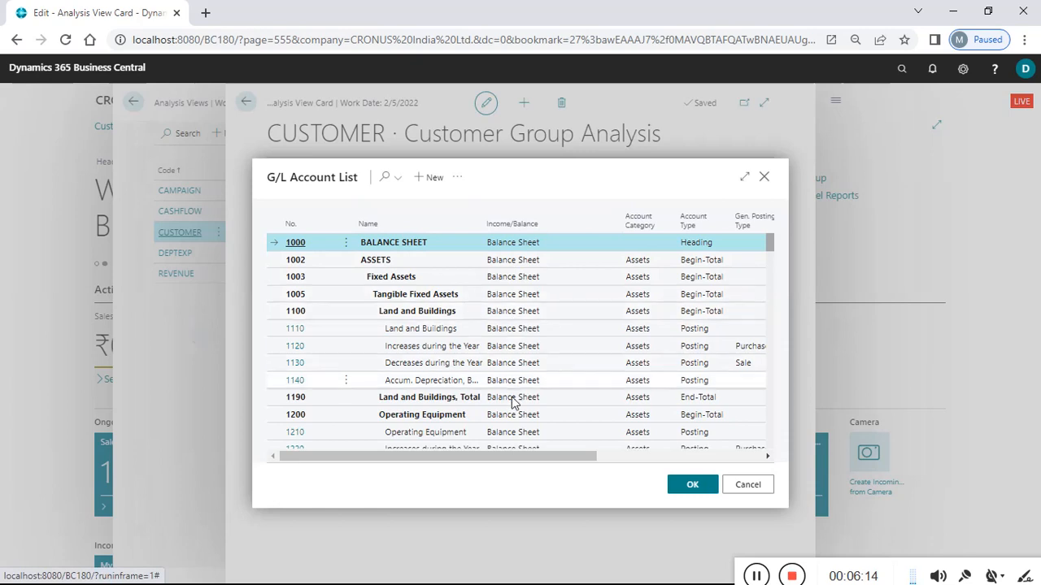
left_click_drag(770, 244, 770, 386)
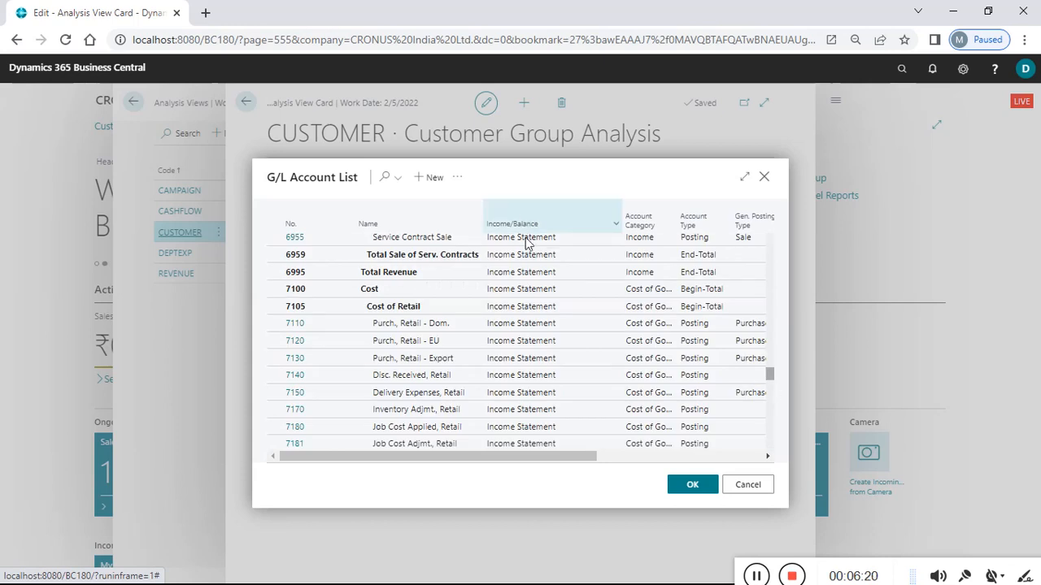
left_click_drag(770, 374, 770, 246)
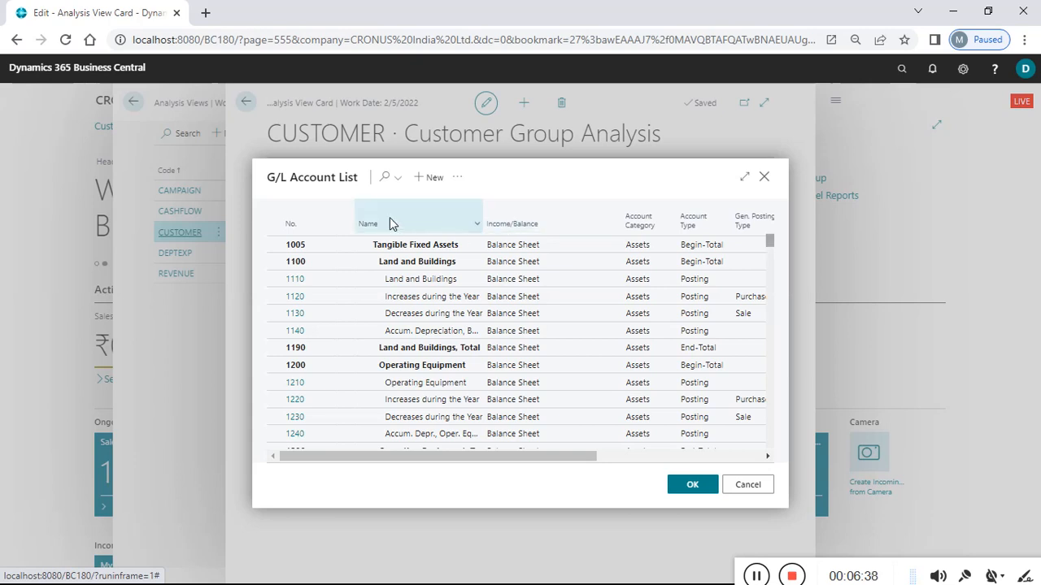
left_click(388, 185)
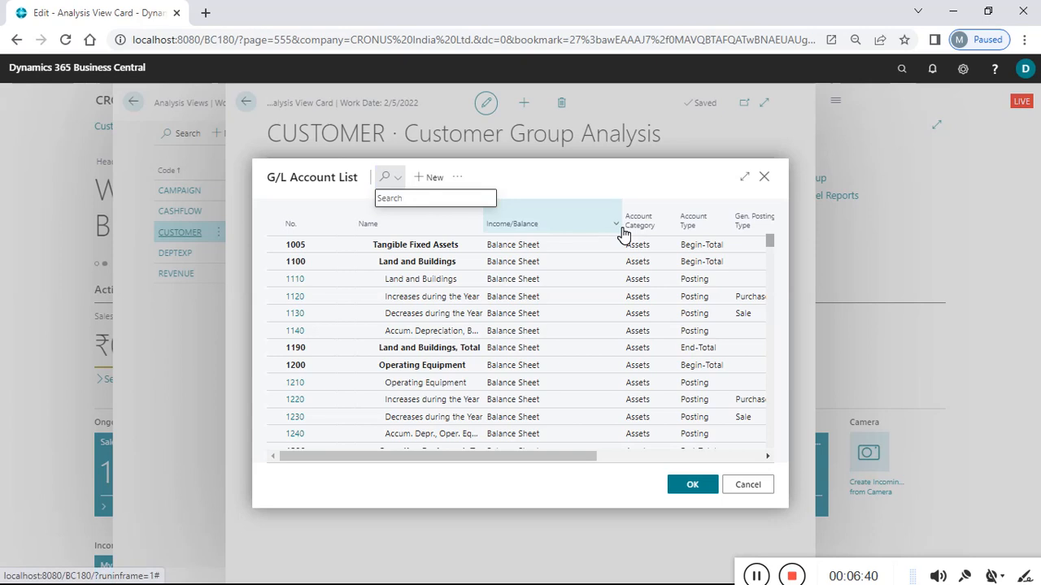
key("ctrl+v")
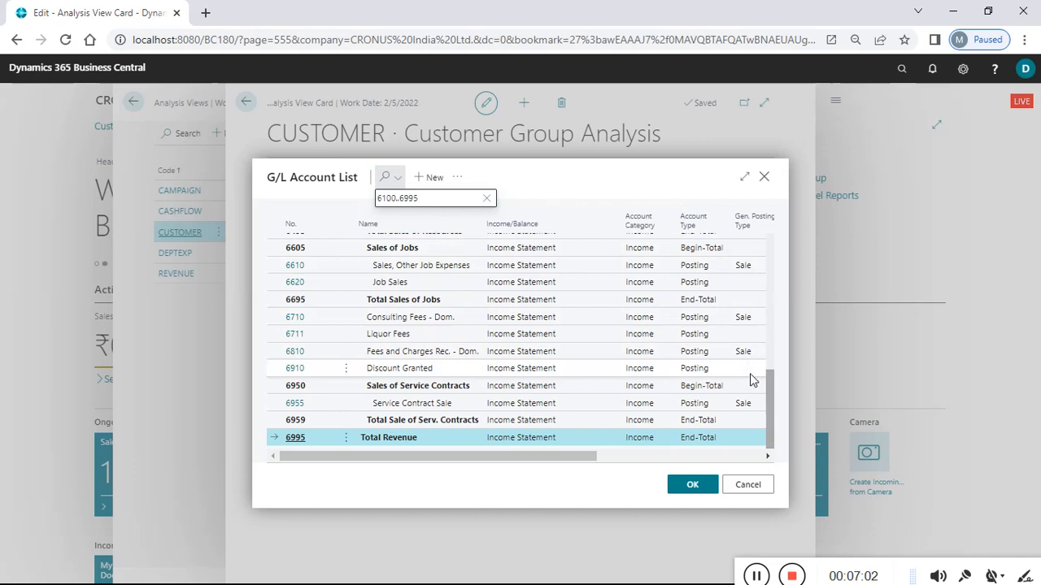
Review the accounts in the 6100..6995 range from Revenue to Total Revenue, and close the G/L account list without selecting one
left_click_drag(767, 390, 767, 255)
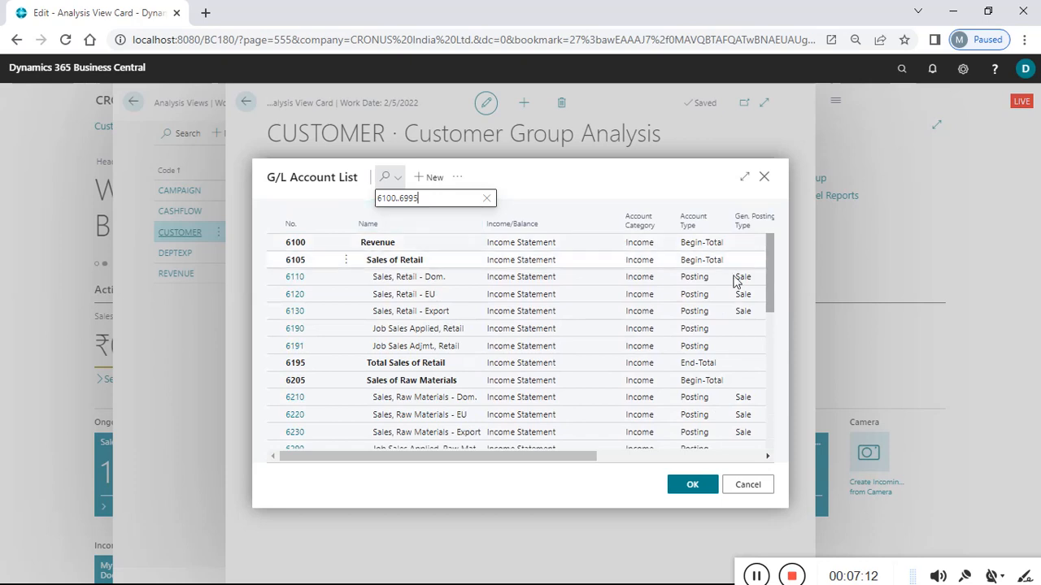
left_click_drag(773, 268, 771, 424)
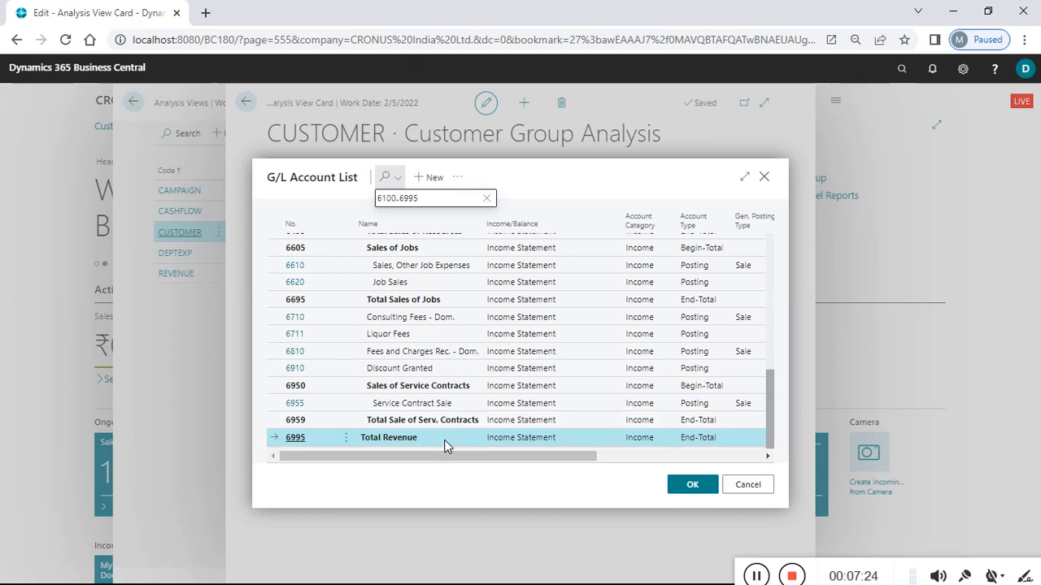
left_click_drag(769, 392, 773, 246)
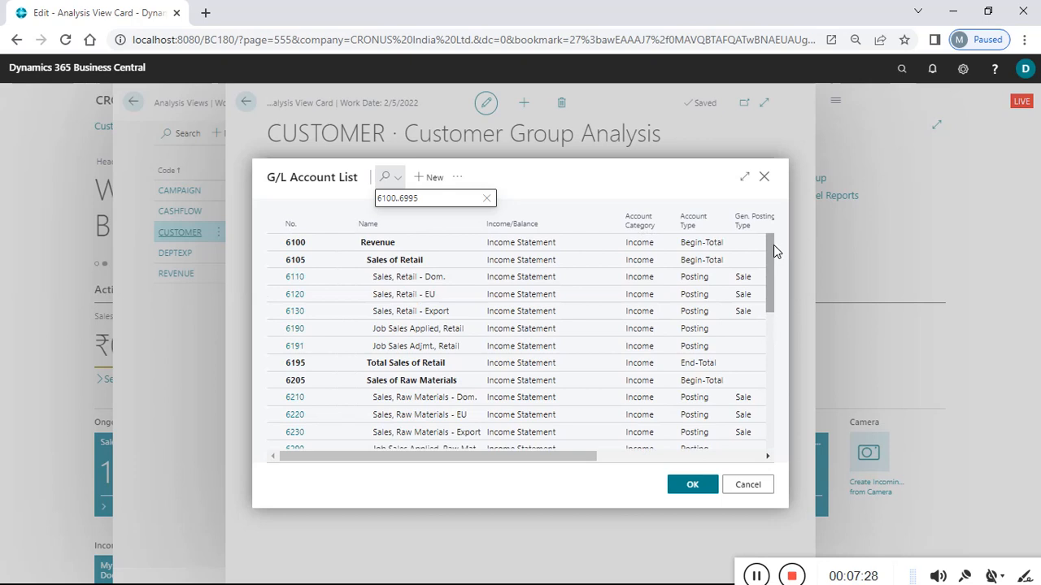
left_click_drag(773, 245, 778, 401)
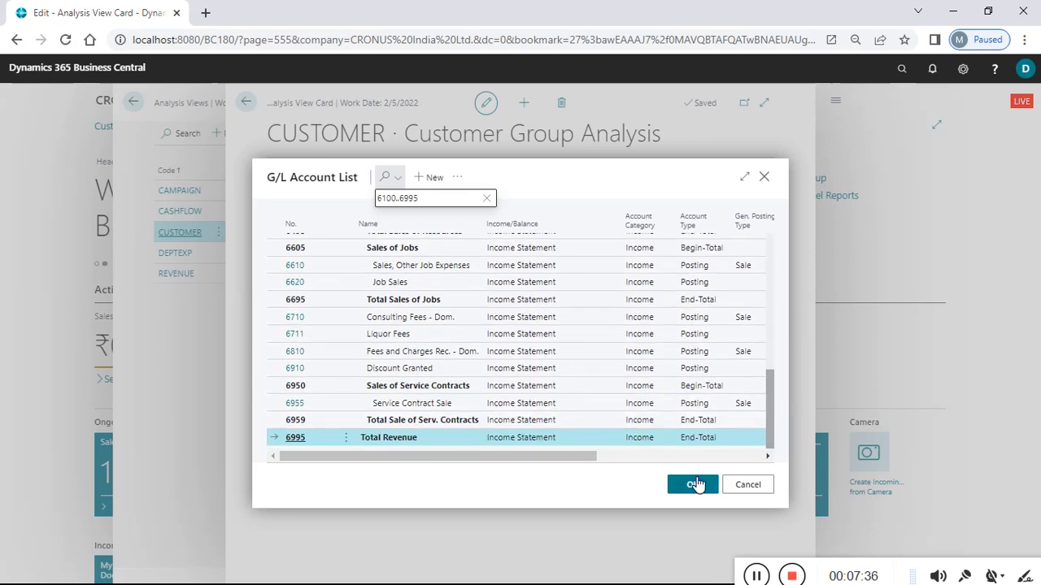
left_click(747, 484)
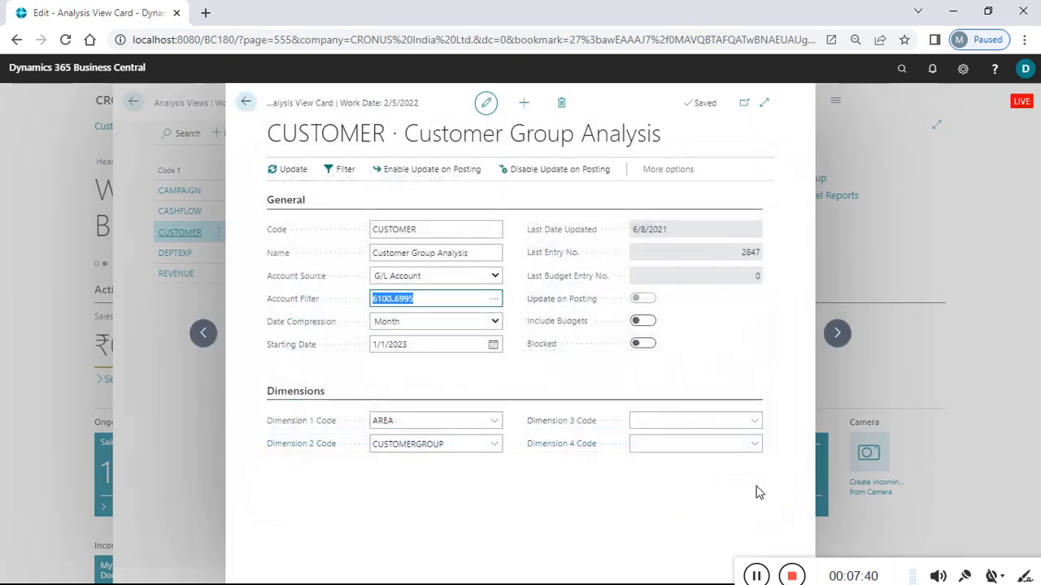
Review the account filter and the Date Compression options on the CUSTOMER analysis view card, keeping Month selected
left_click(443, 303)
left_click_drag(443, 303, 355, 302)
left_click(532, 387)
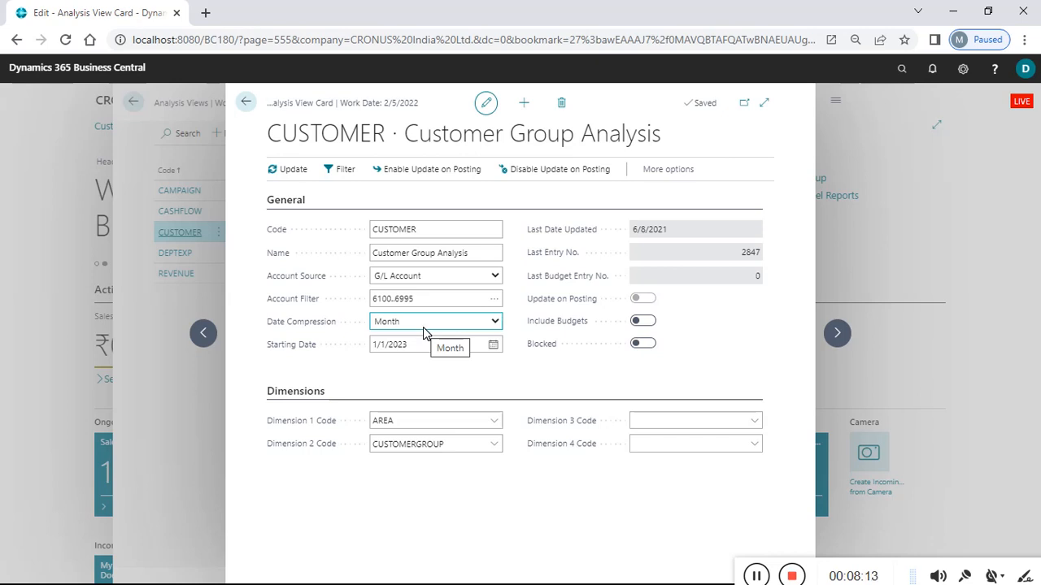
left_click(495, 324)
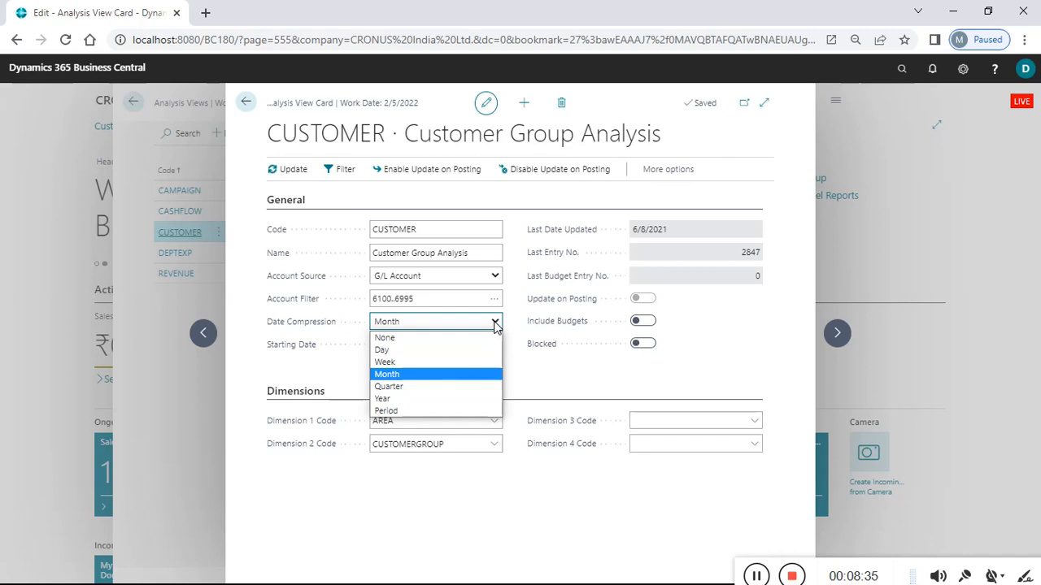
left_click(476, 375)
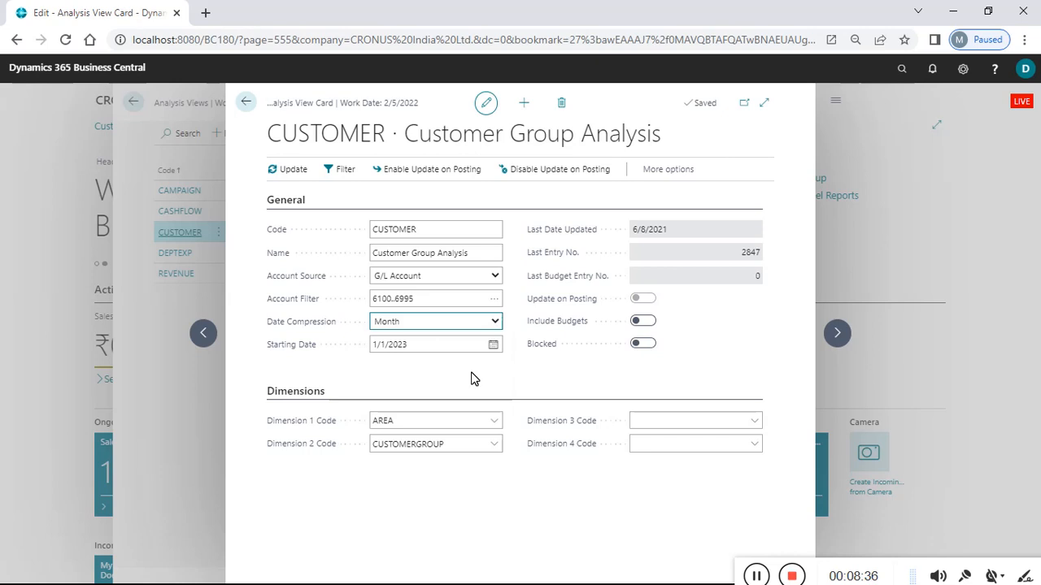
Set the starting date of the CUSTOMER analysis view to 1/1/2022 and accept deletion of its existing analysis view entries
left_click(426, 343)
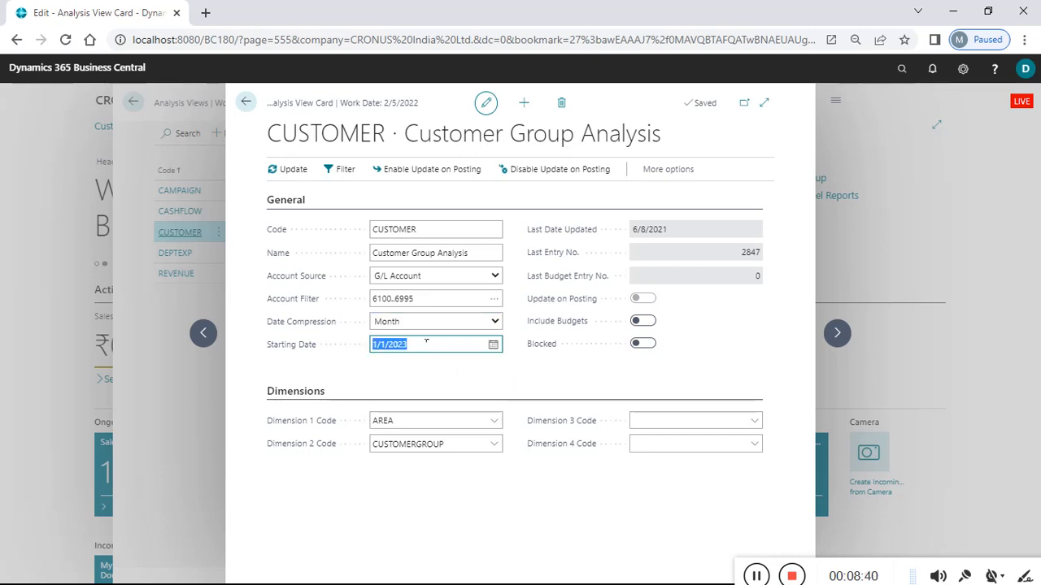
left_click(426, 343)
key("BackSpace")
type("1")
key("BackSpace")
type("2")
left_click(504, 392)
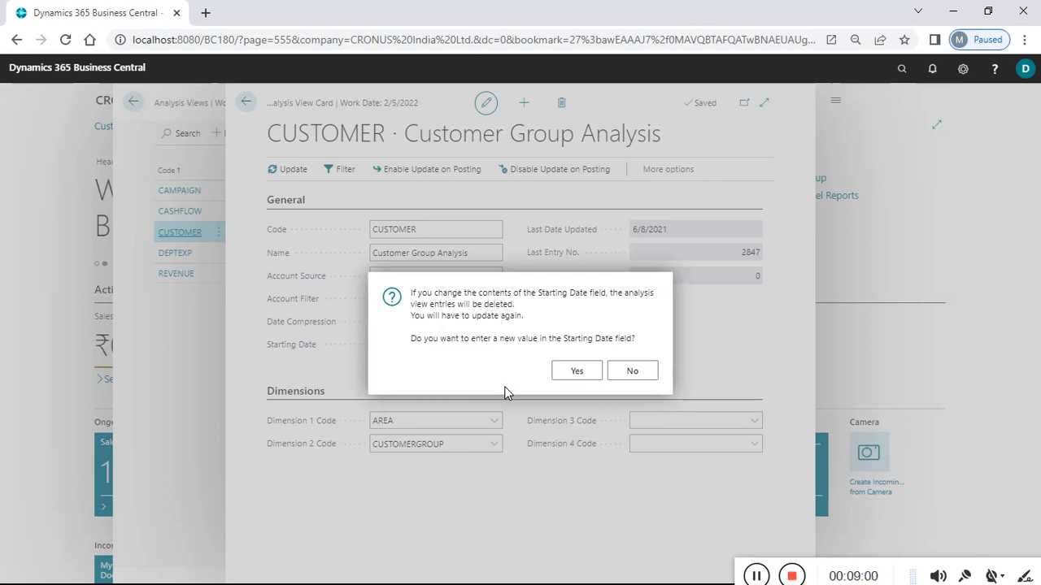
left_click(592, 374)
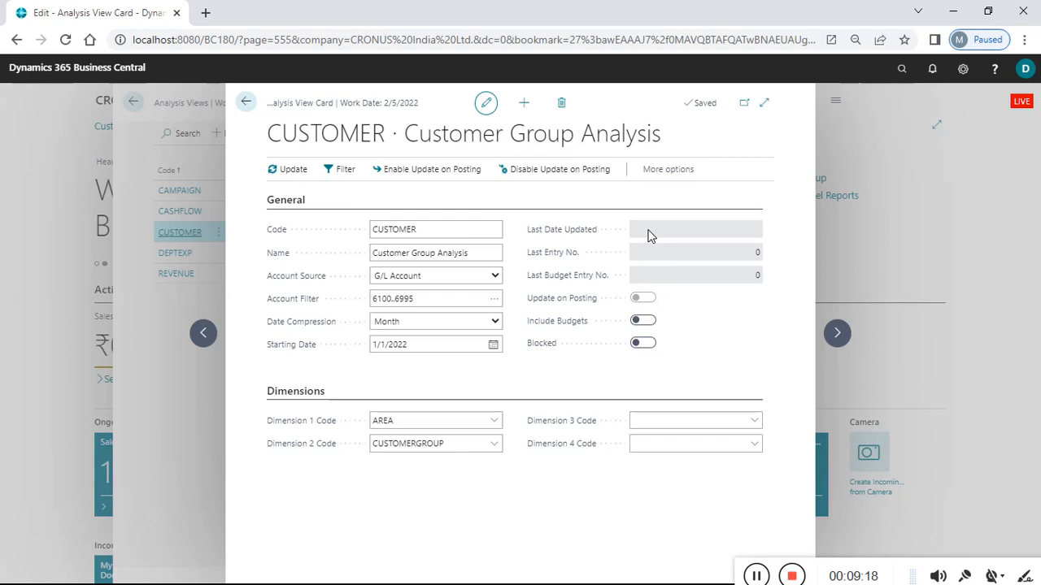
Update the CUSTOMER analysis view and enable Update on Posting for it, accepting both confirmations
left_click(399, 229)
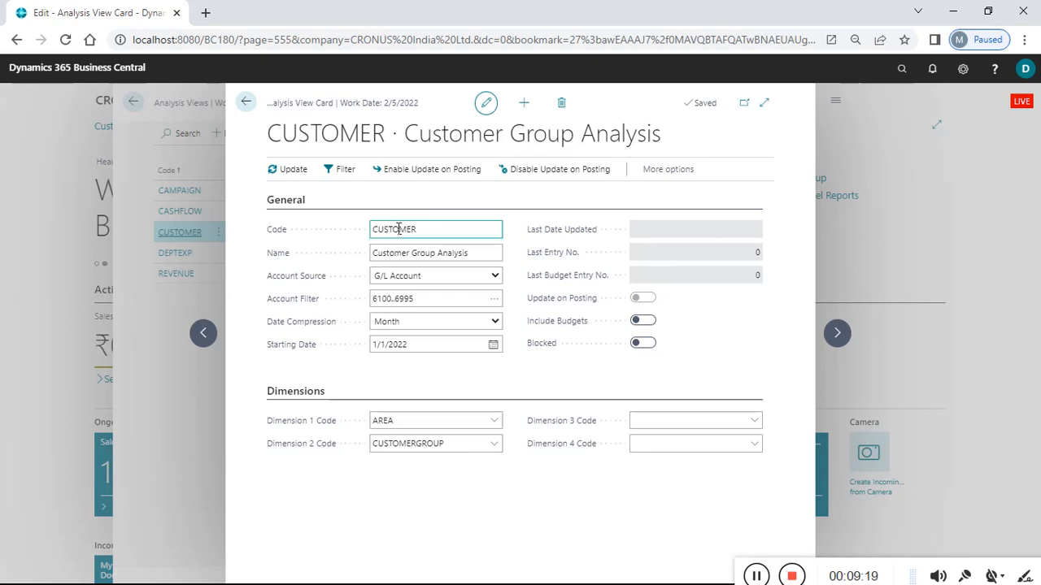
left_click(293, 174)
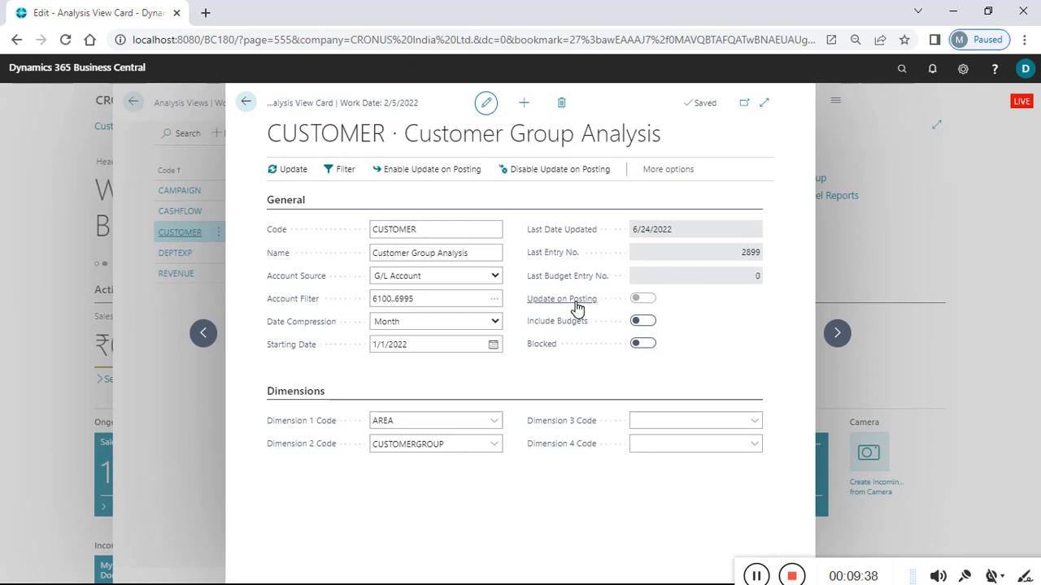
mouse_move(576, 307)
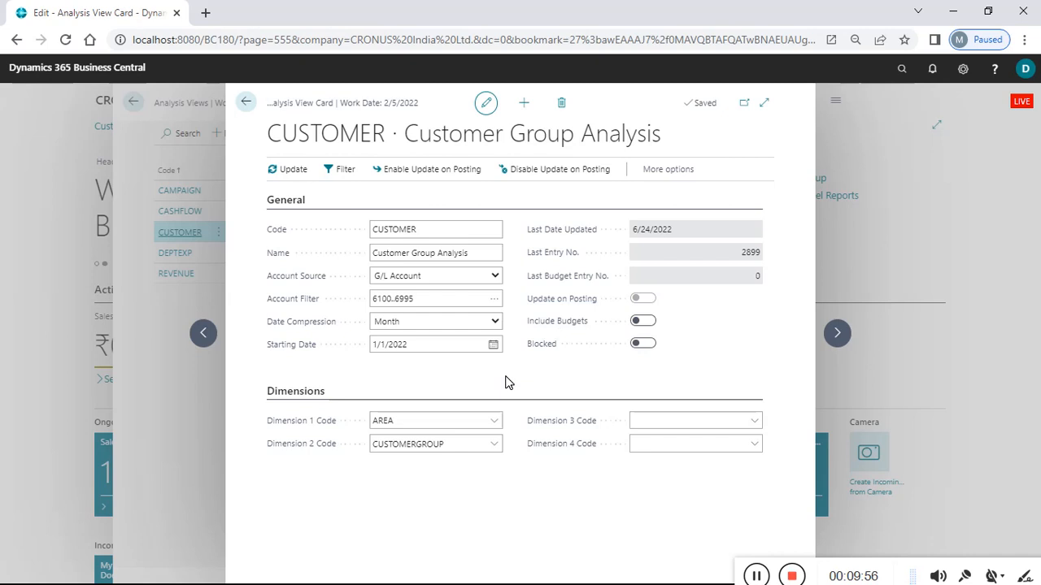
left_click(424, 172)
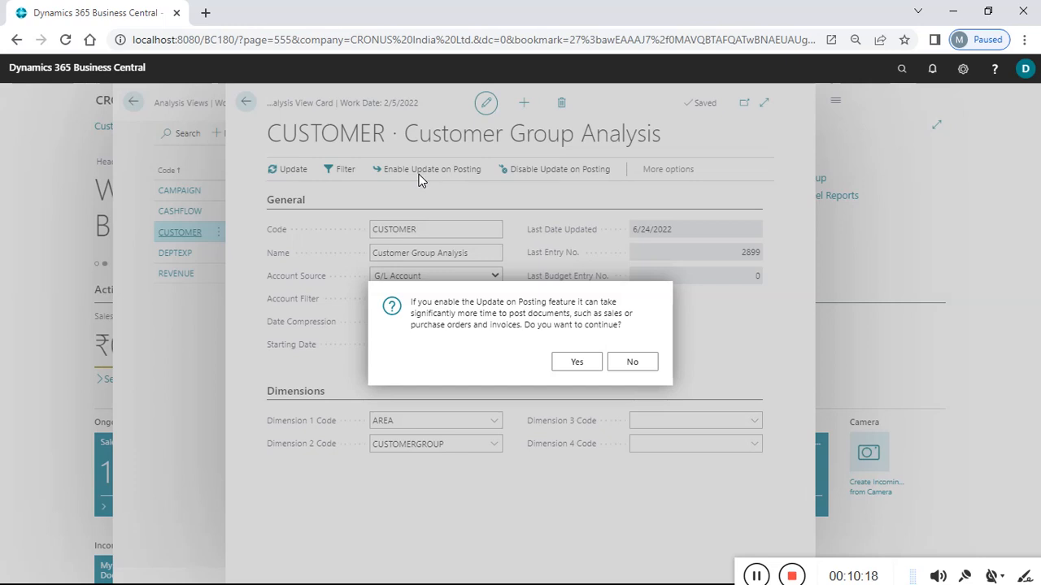
left_click(583, 368)
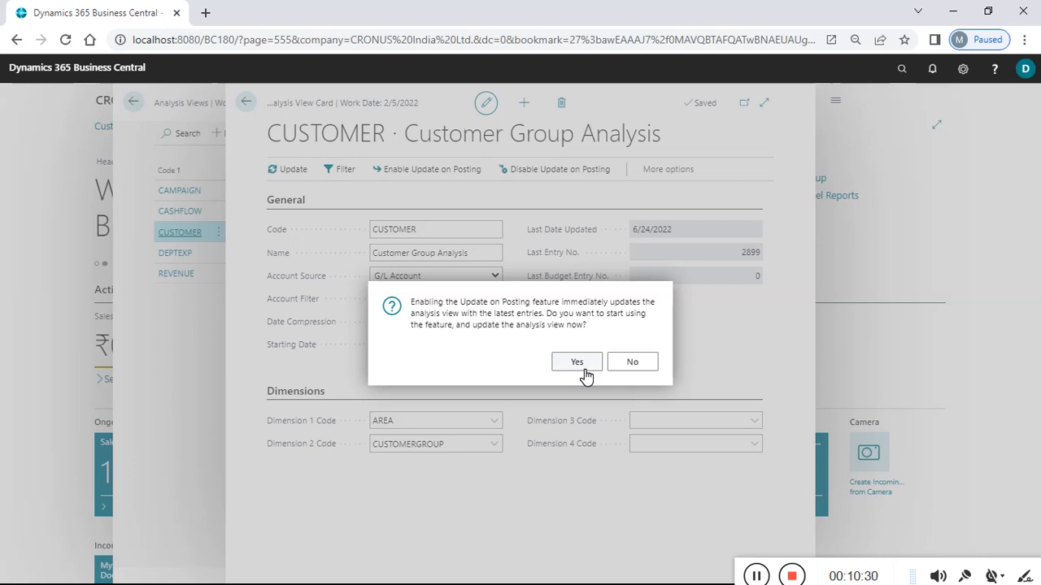
left_click(577, 362)
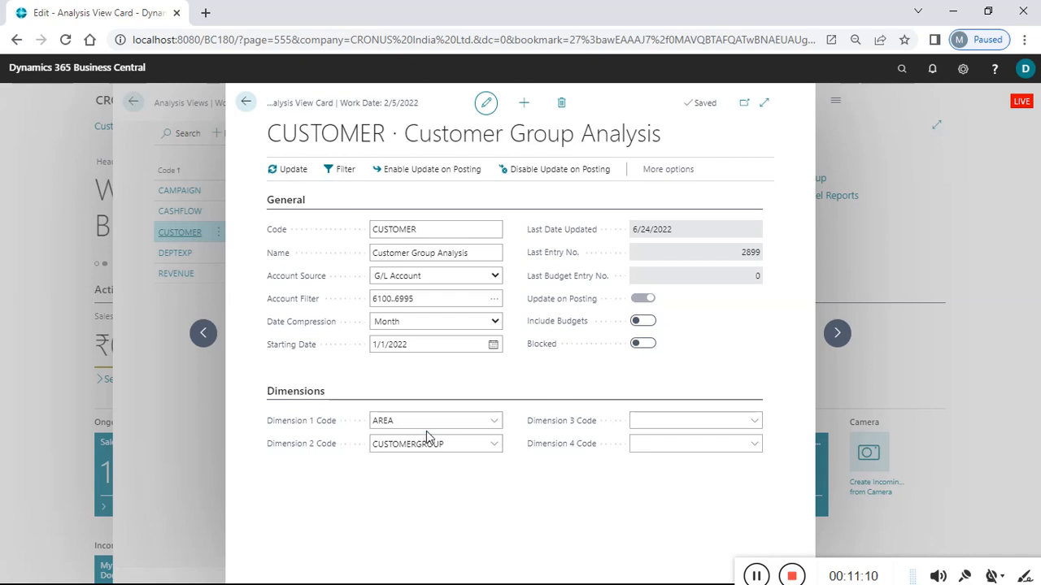
Review the Dimension 1 Code and Dimension 2 Code fields, AREA and CUSTOMERGROUP, on the analysis view card
left_click(460, 447)
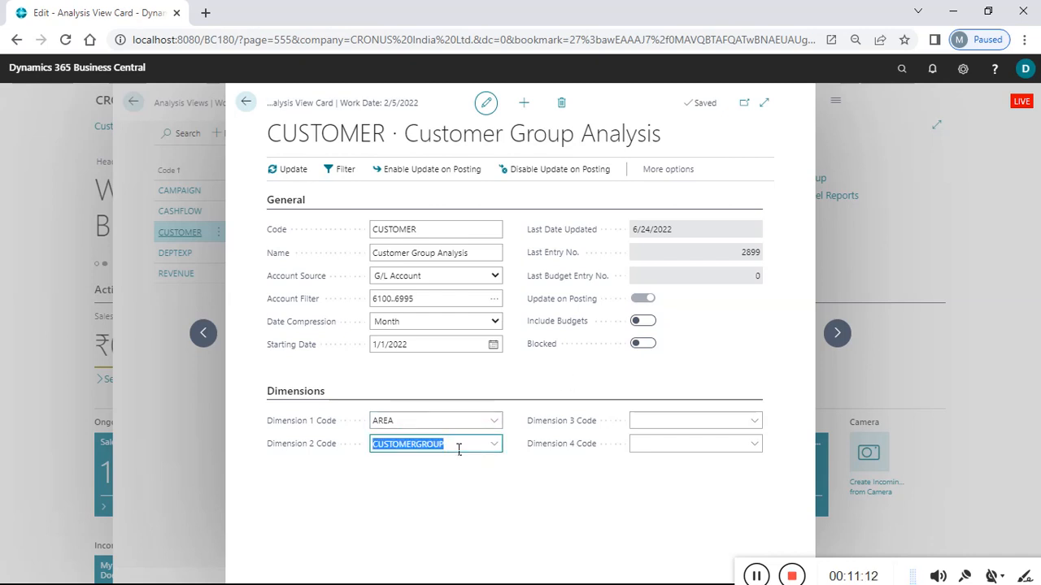
left_click(441, 426)
left_click(468, 450)
left_click(504, 492)
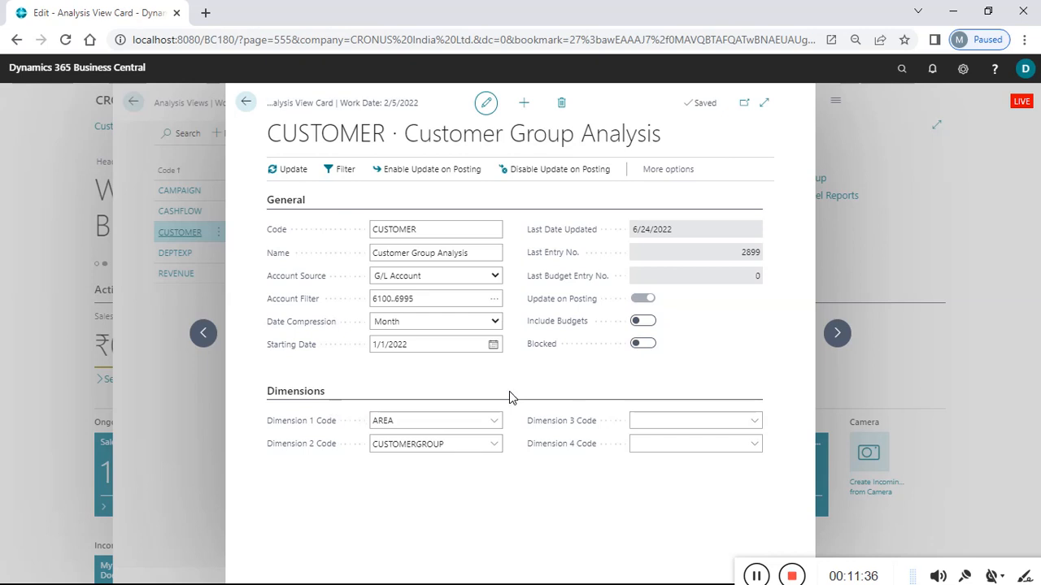
left_click(450, 421)
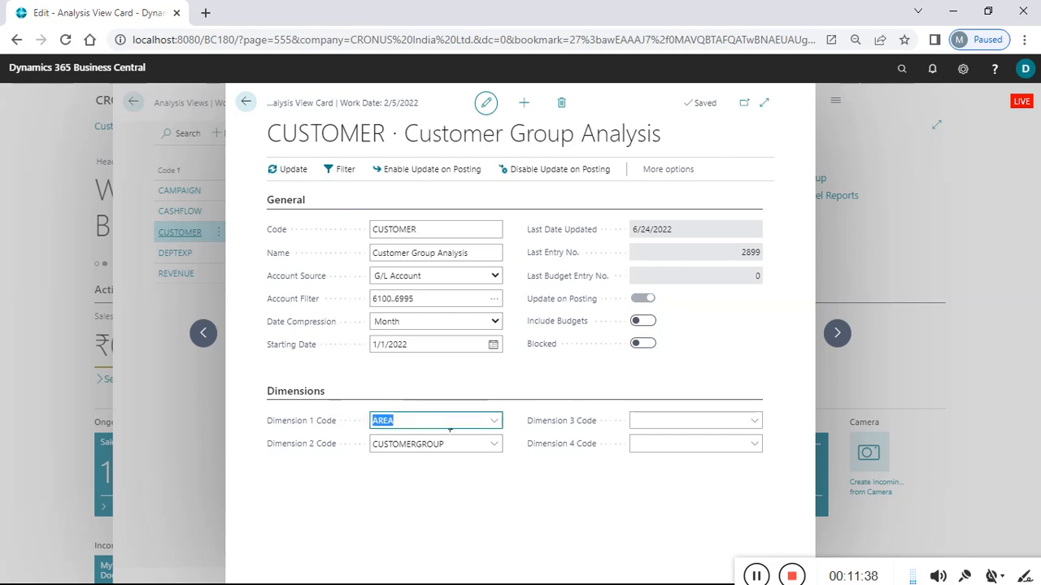
left_click(444, 444)
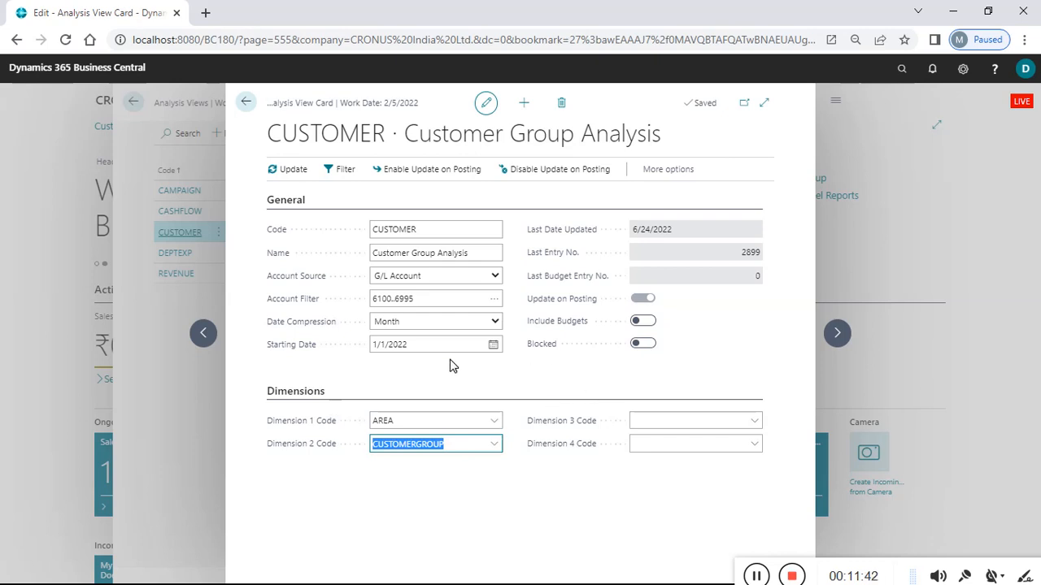
Close the card, open Analysis by Dimensions for the CUSTOMER view, and check the available analysis view codes, keeping CUSTOMER
left_click(248, 109)
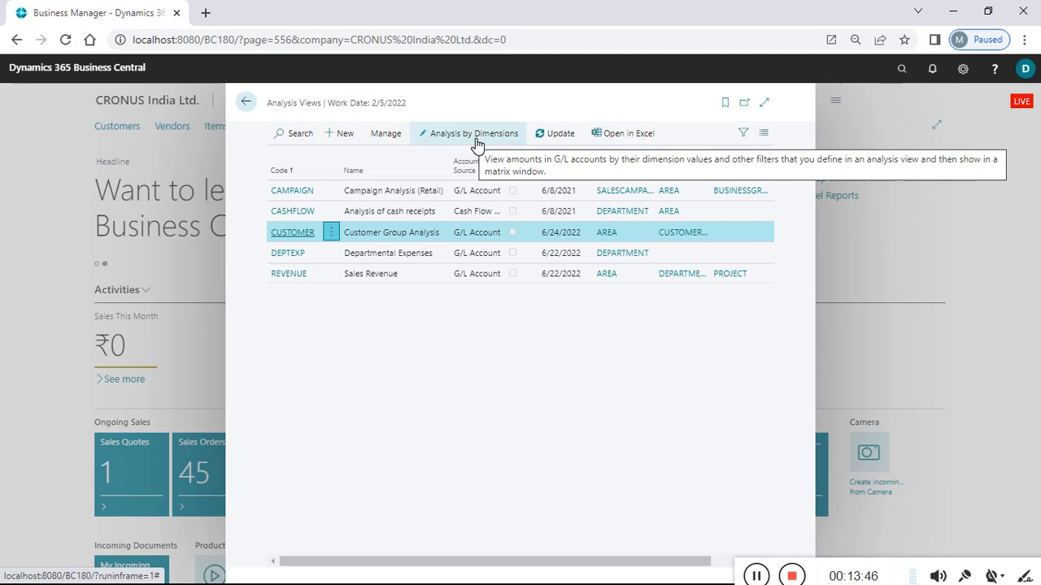
left_click(428, 136)
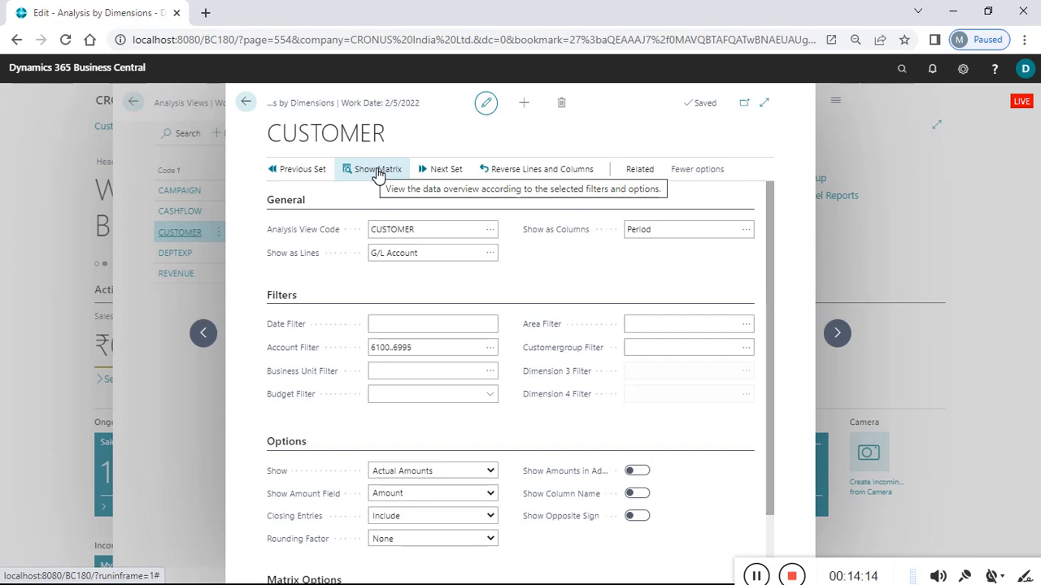
left_click(446, 233)
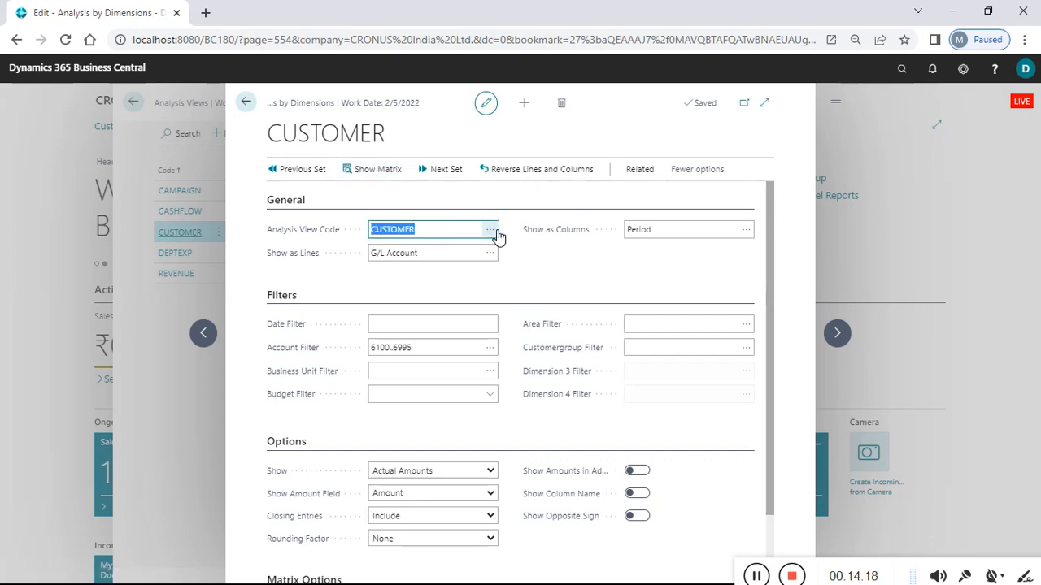
left_click(494, 232)
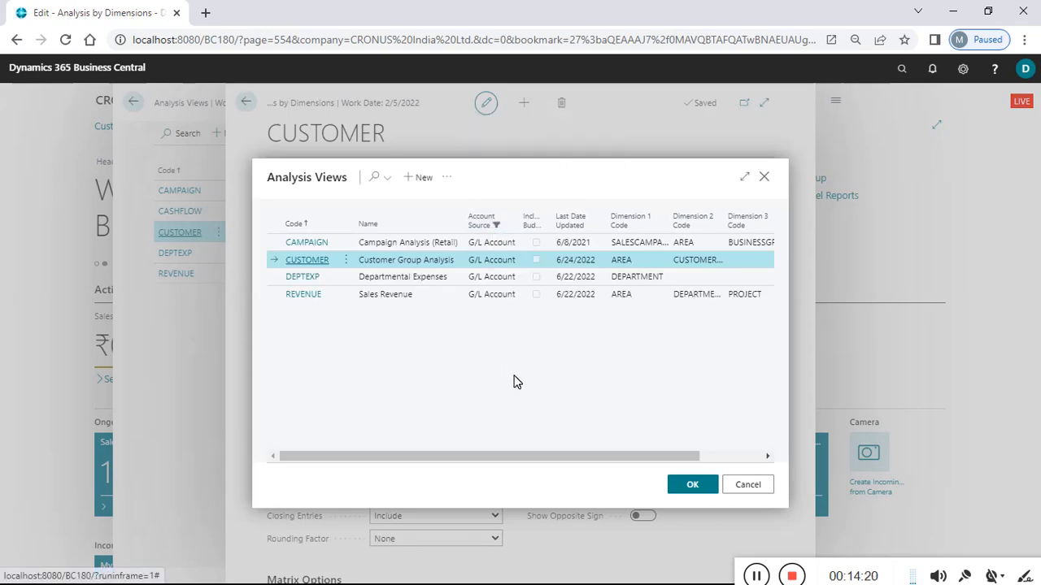
left_click(748, 485)
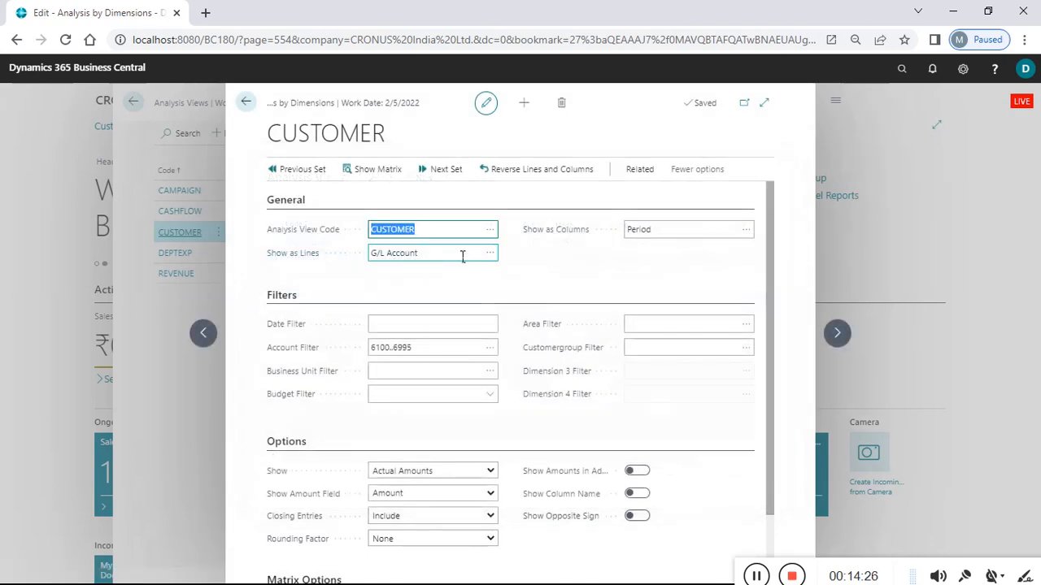
Review the Analysis View Code description and the dimensions available for Show as Lines, keeping G/L Account
left_click(464, 259)
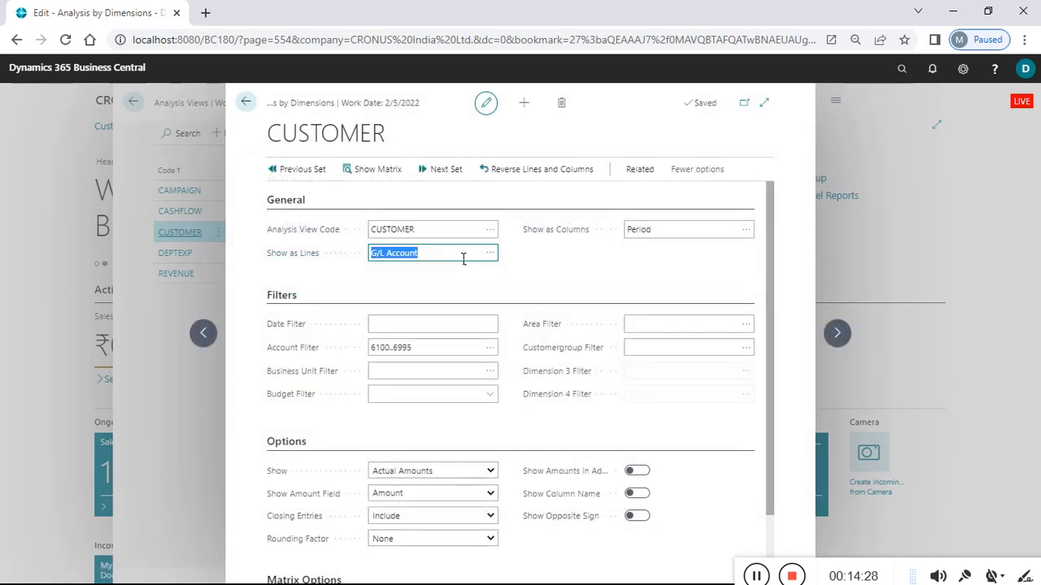
left_click(450, 234)
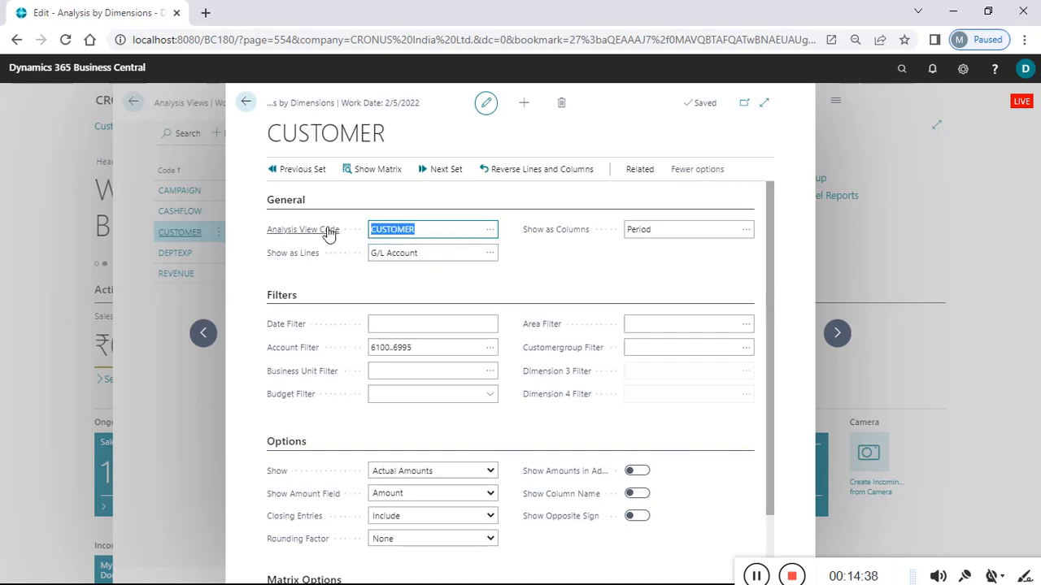
mouse_move(330, 237)
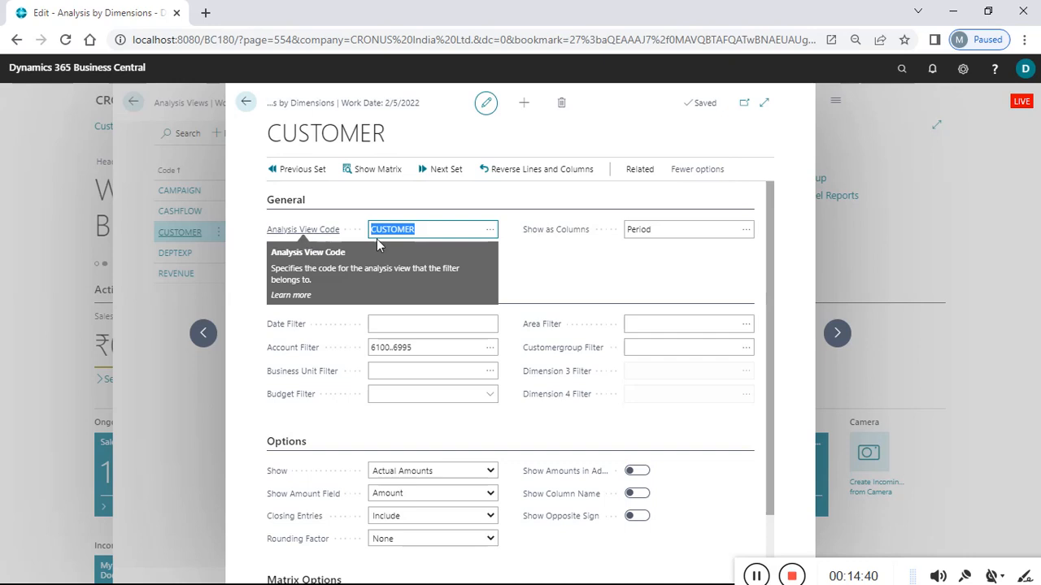
left_click(444, 258)
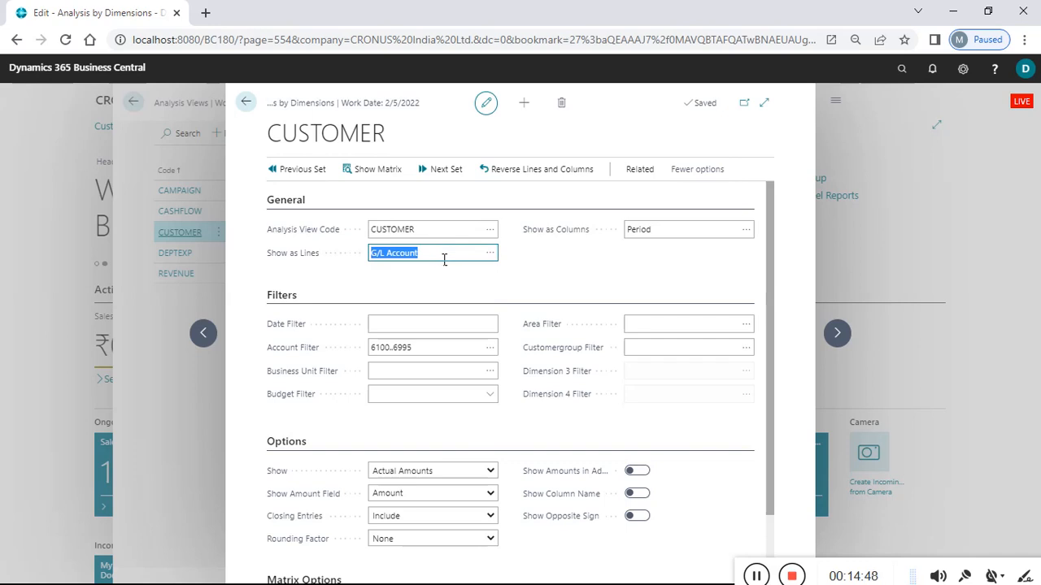
left_click(491, 254)
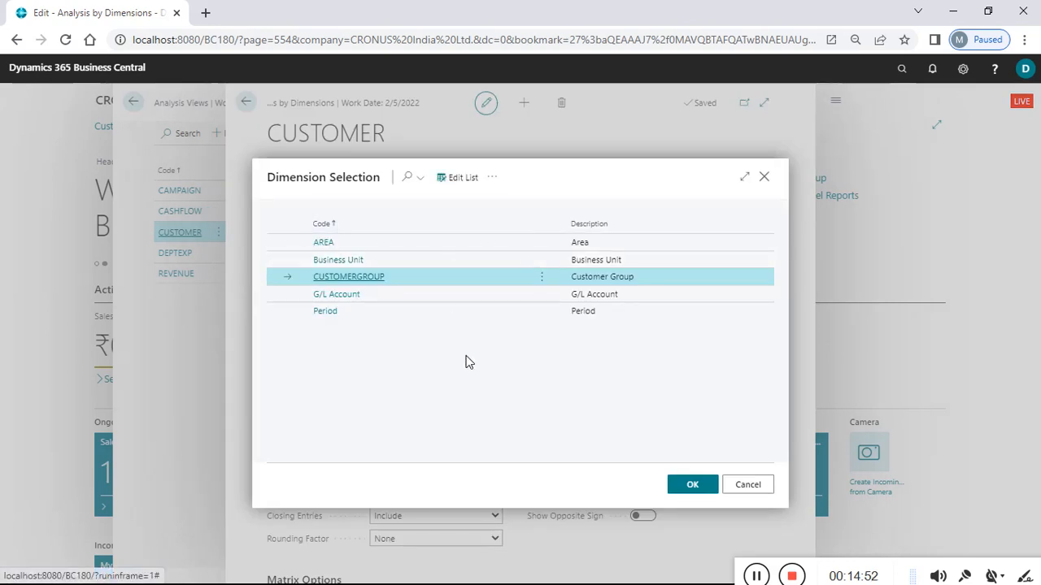
left_click(748, 485)
left_click(458, 259)
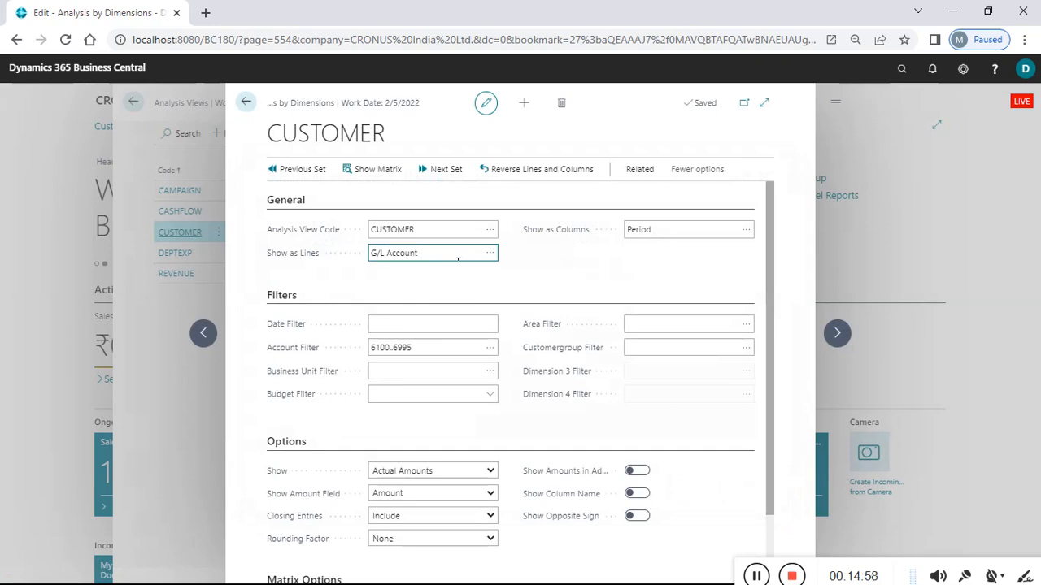
Set Show as Columns to CUSTOMERGROUP for the CUSTOMER analysis by dimensions
left_click(682, 232)
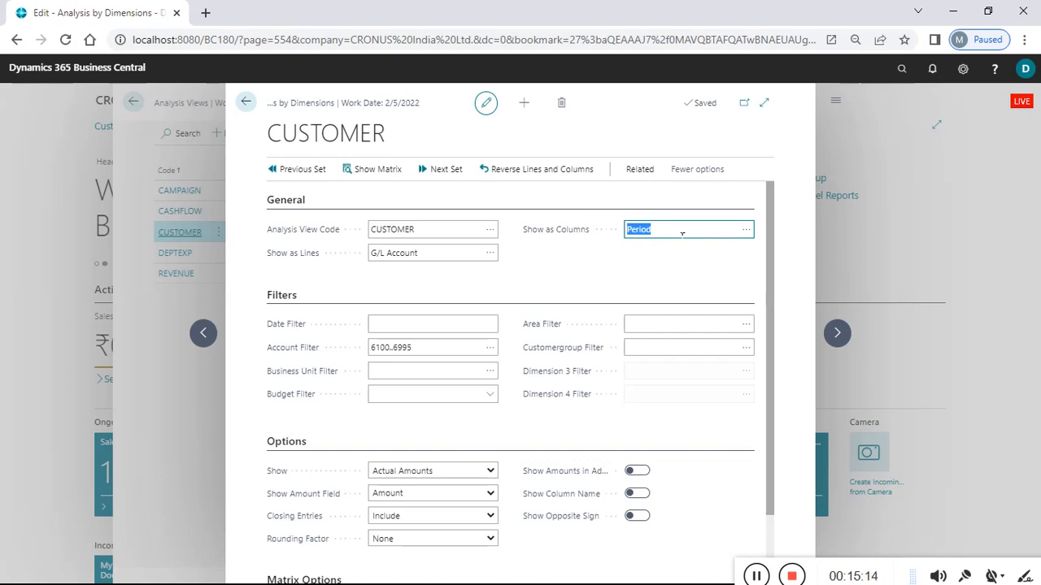
left_click(746, 231)
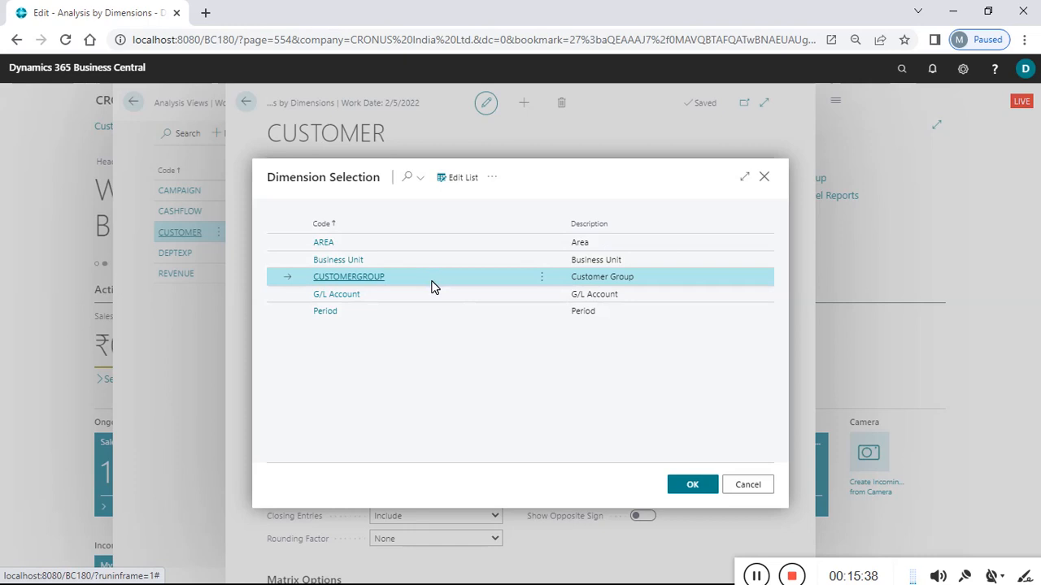
left_click(692, 484)
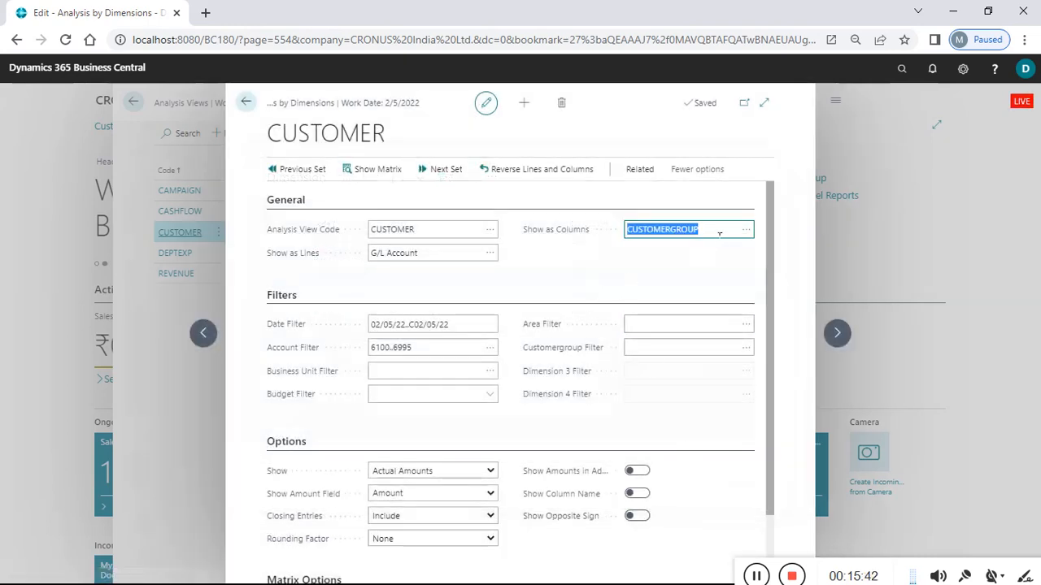
left_click(719, 234)
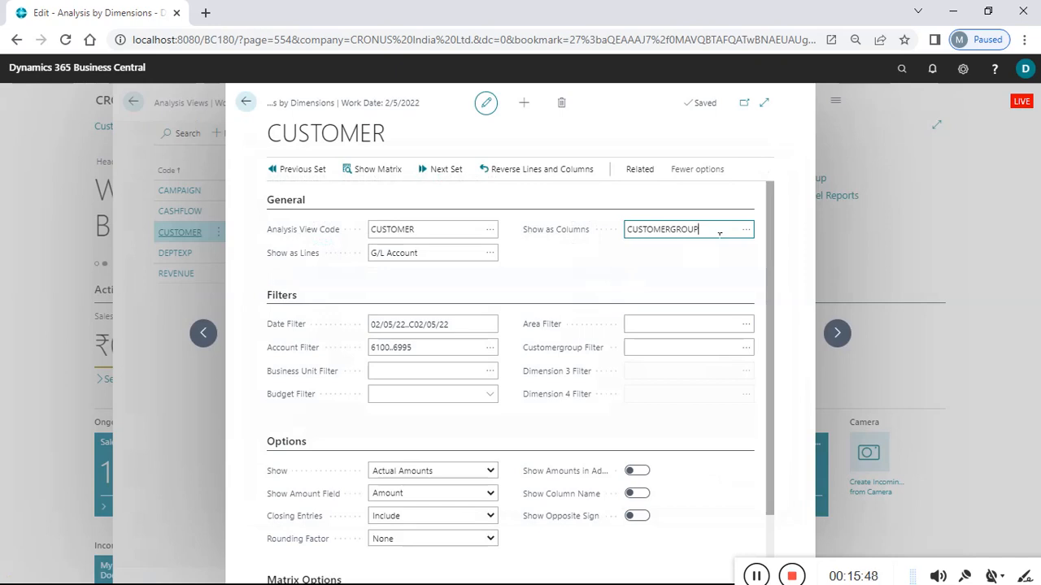
Examine the Date Filter range, including the C prefix on its end date
left_click(477, 324)
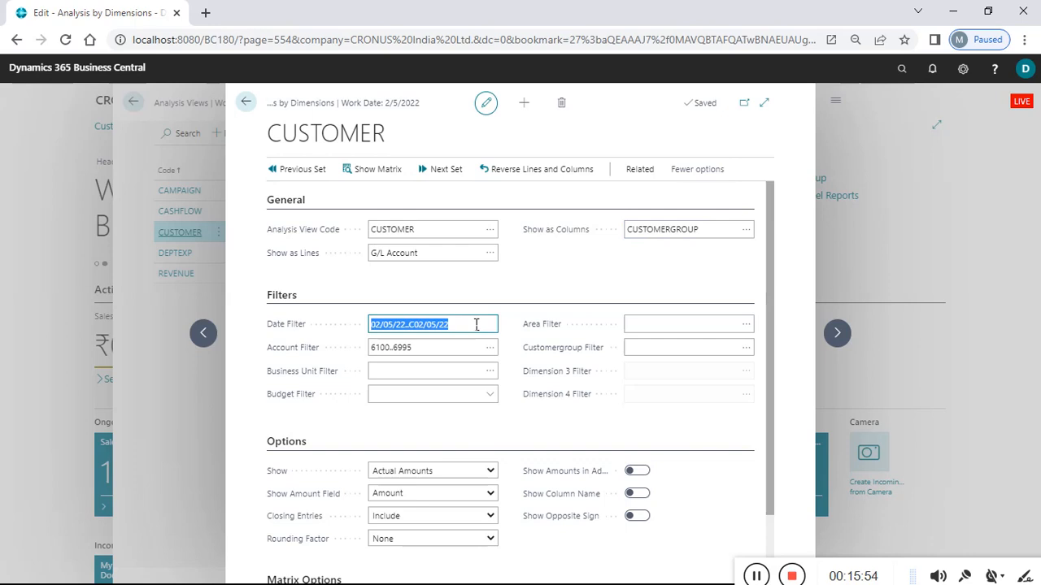
left_click(423, 324)
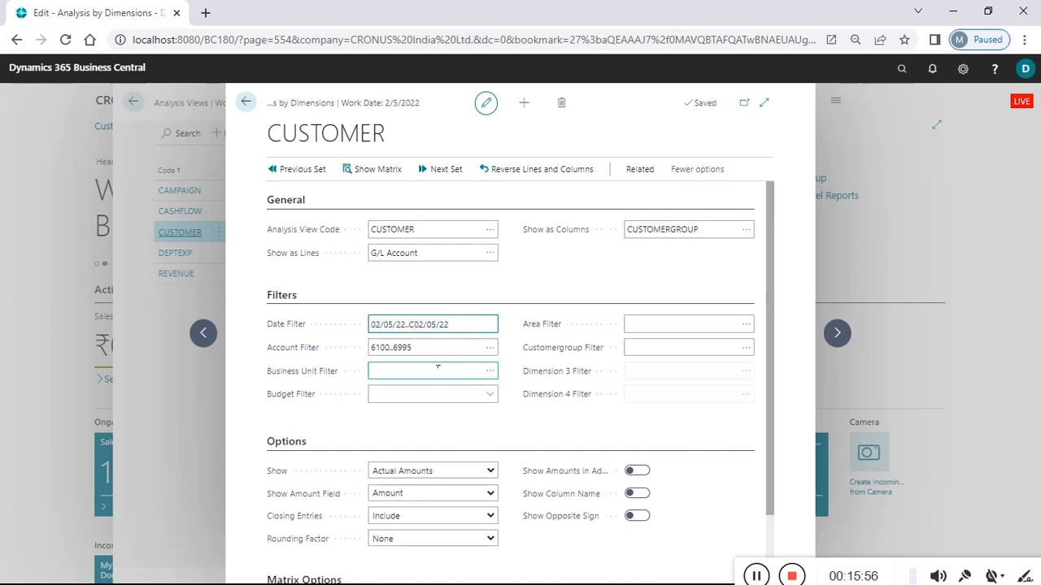
key("shift+Left")
left_click(493, 294)
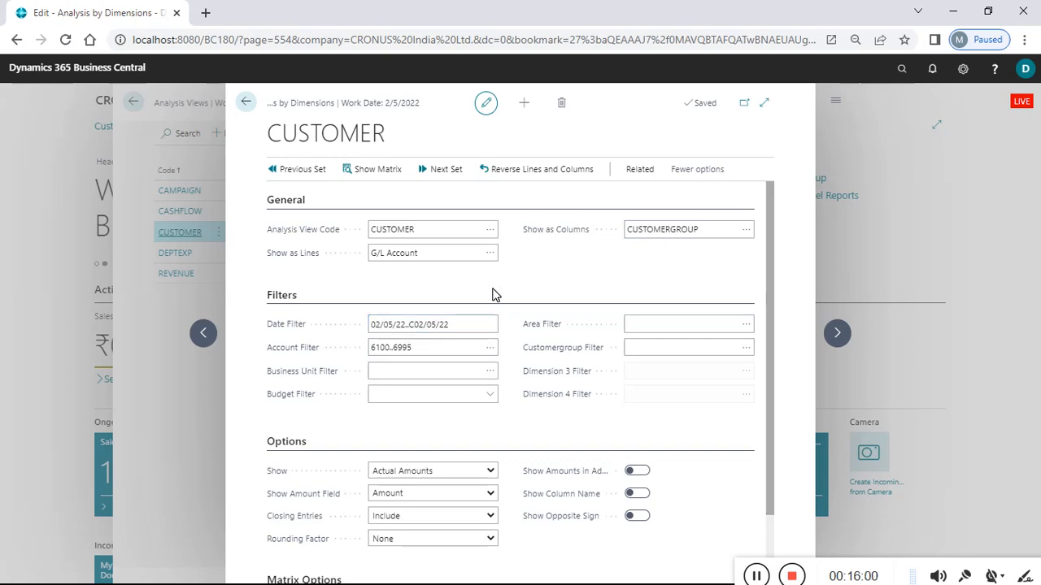
left_click(421, 325)
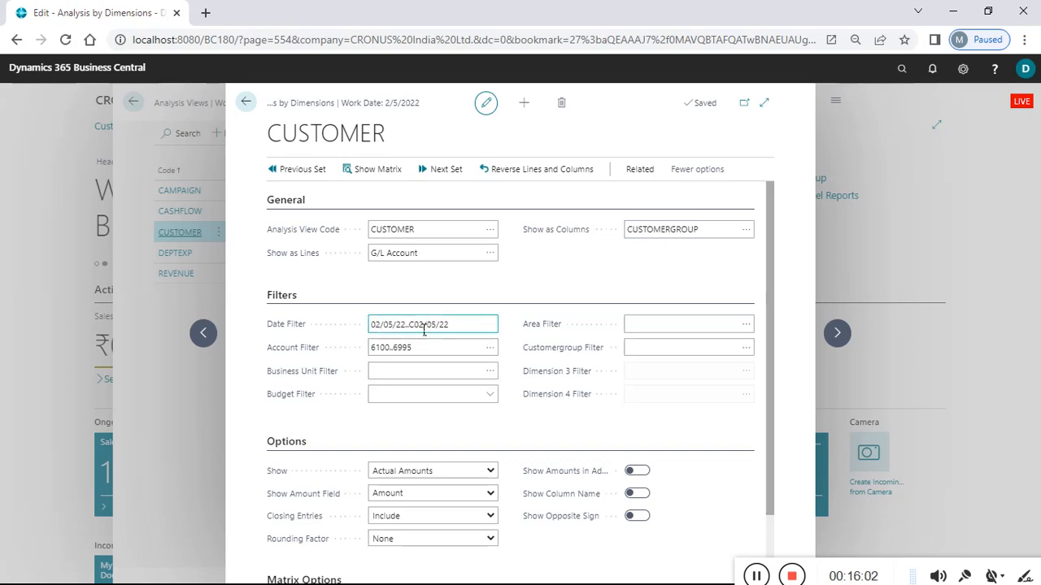
left_click(420, 332)
left_click_drag(417, 332, 422, 333)
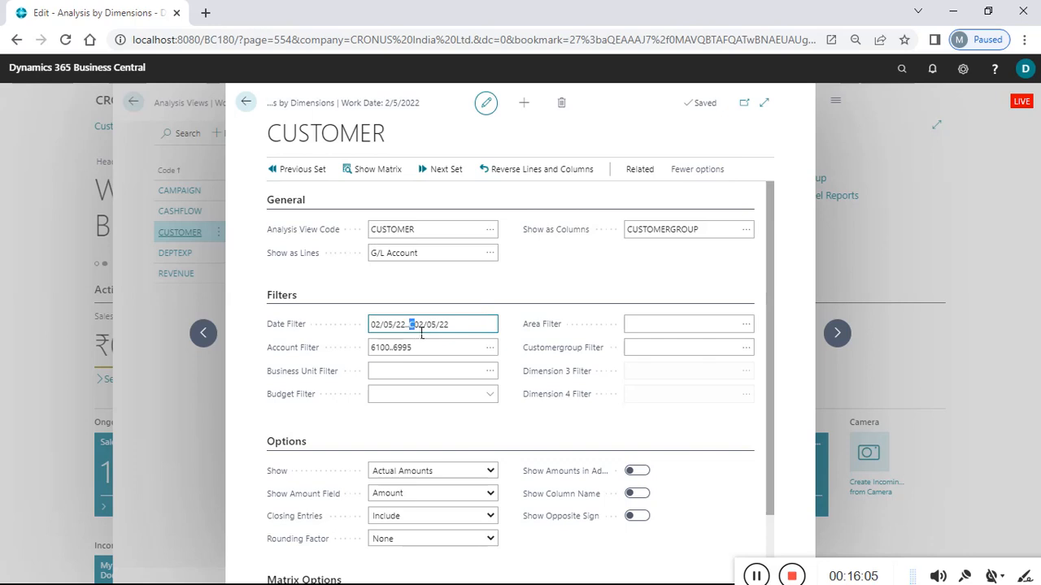
left_click(556, 291)
Set the Date Filter to 02/05/22..C02/12/22
left_click(485, 325)
left_click(417, 325)
left_click(442, 325)
key("BackSpace")
key("BackSpace")
type("12")
left_click(490, 299)
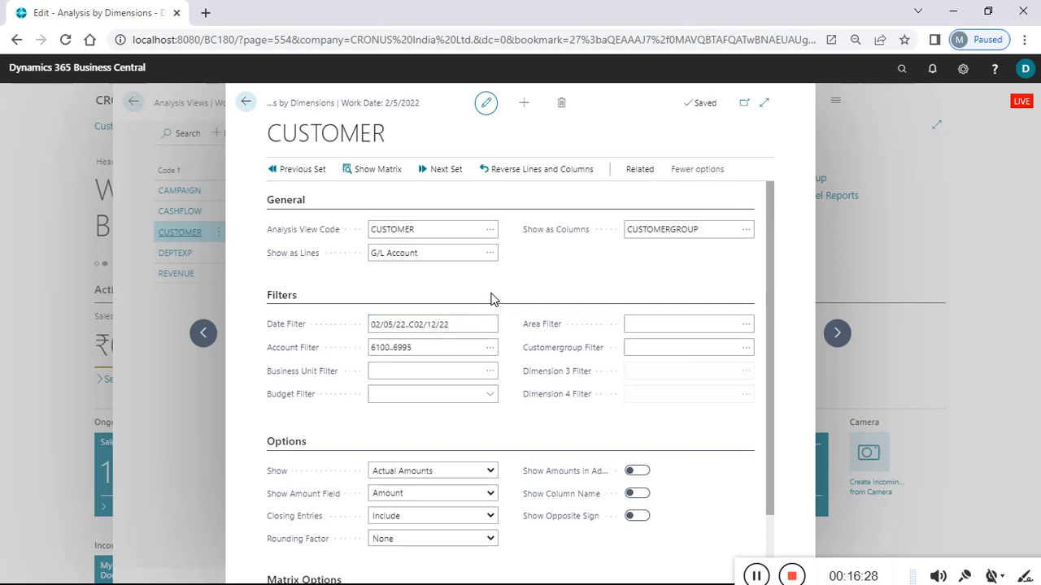
Try to set the Date Filter to 02/05/22..C31/12/22
left_click(480, 324)
left_click(479, 324)
left_click(428, 331)
key("BackSpace")
key("Delete")
type("31")
left_click(509, 300)
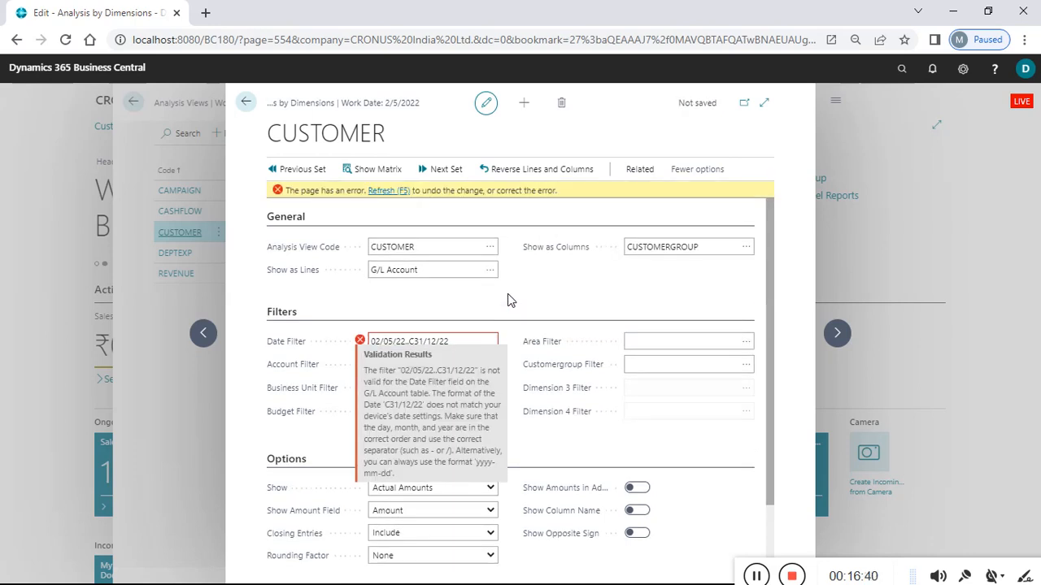
Correct the Date Filter to 02/05/22..C12/31/22, with the end date in month/day/year order
left_click(459, 343)
left_click(429, 342)
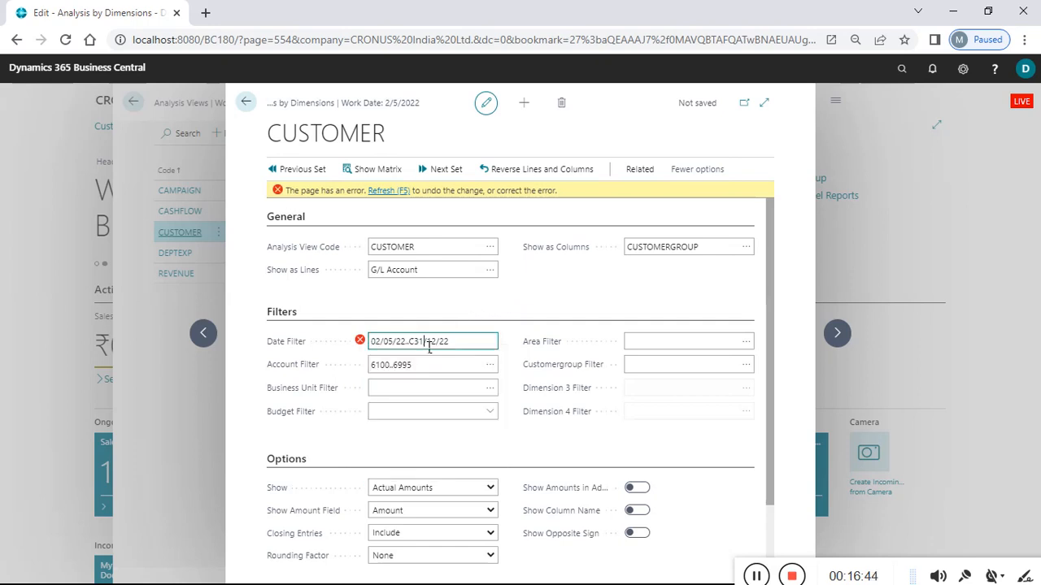
key("BackSpace")
key("BackSpace")
type("12")
key("Right")
key("BackSpace")
key("BackSpace")
type("31")
left_click(482, 316)
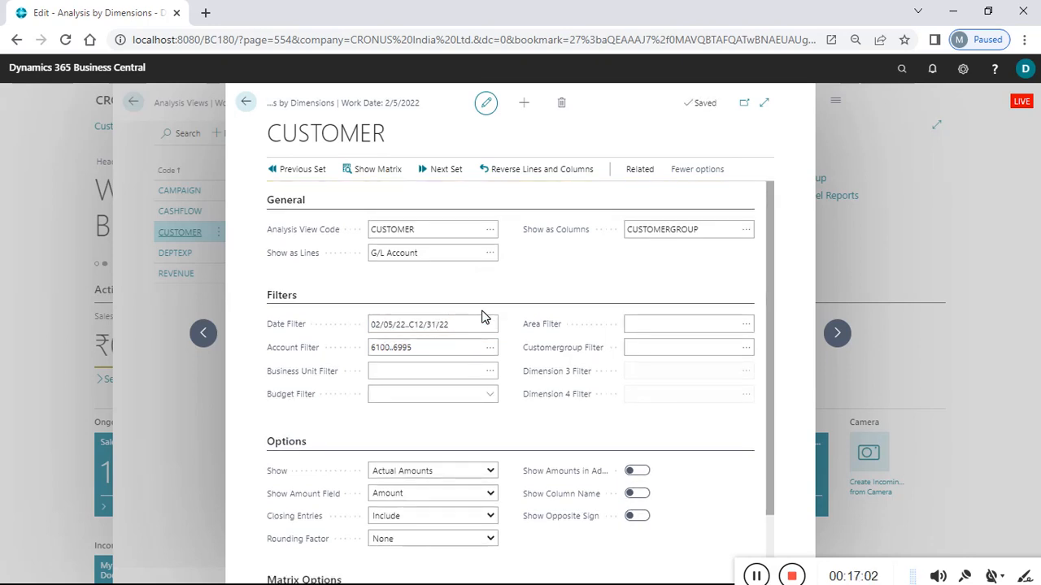
Set Closing Entries to Exclude and check the Date Filter
left_click(419, 327)
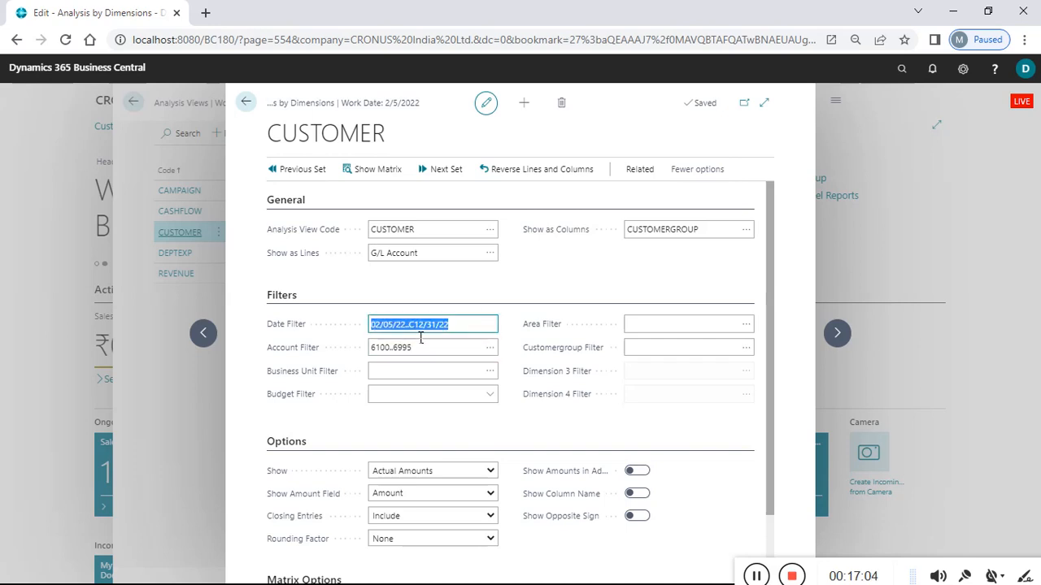
left_click(420, 336)
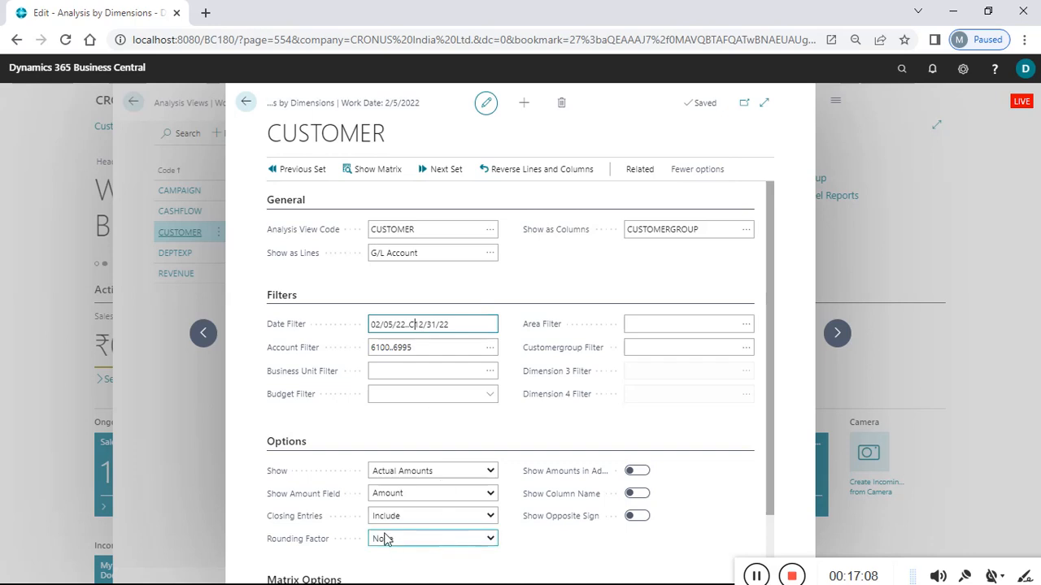
left_click(494, 521)
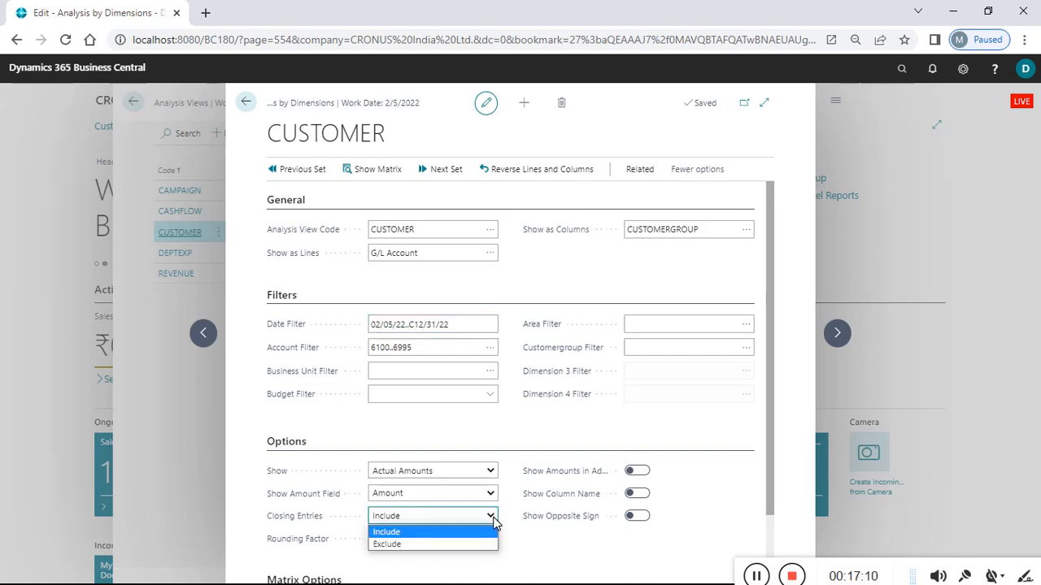
left_click(425, 544)
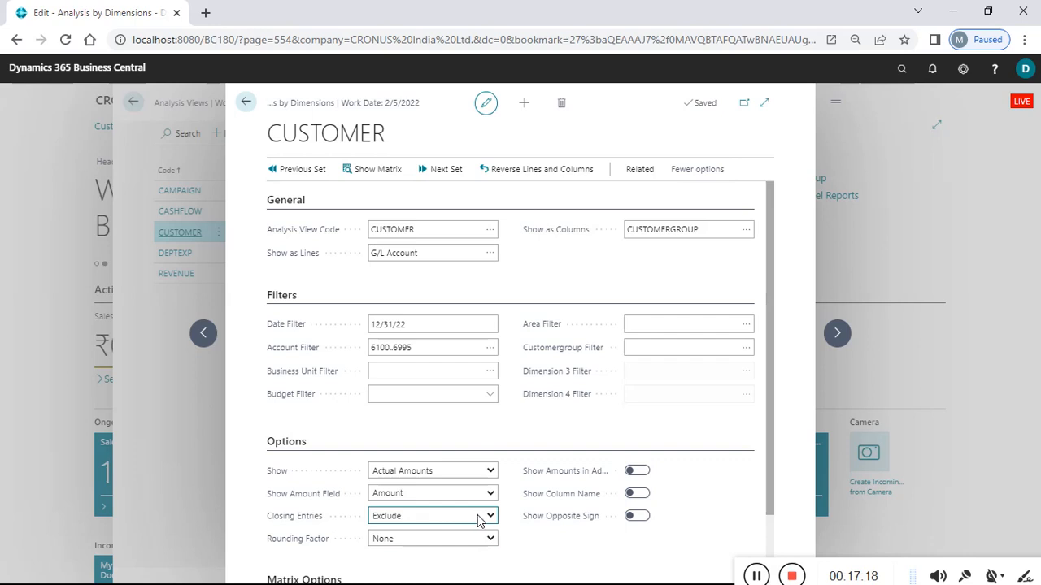
left_click(429, 333)
left_click(430, 334)
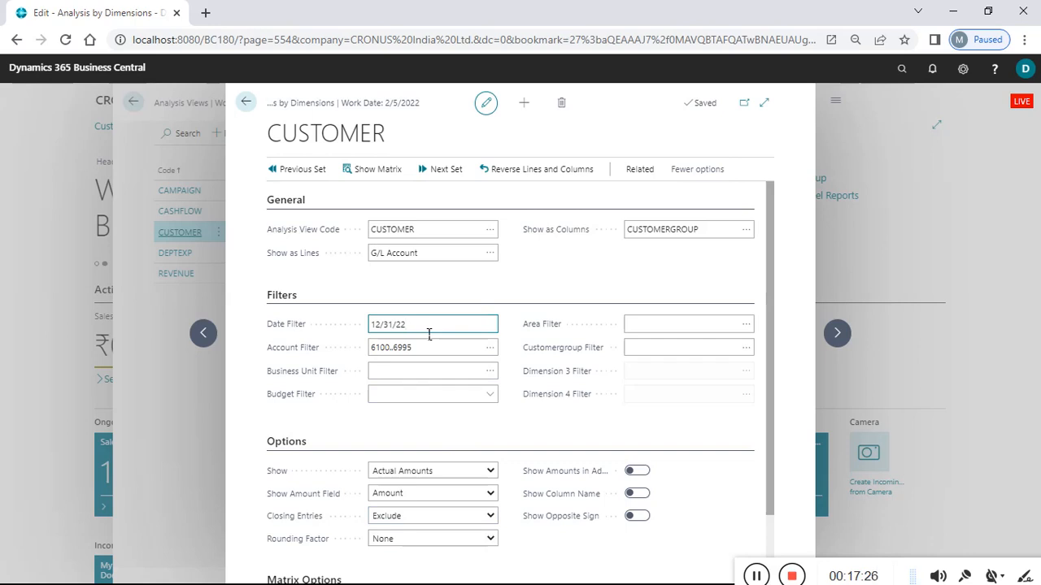
Set View by to Month in the matrix options and check the Date Filter range
left_click(767, 258)
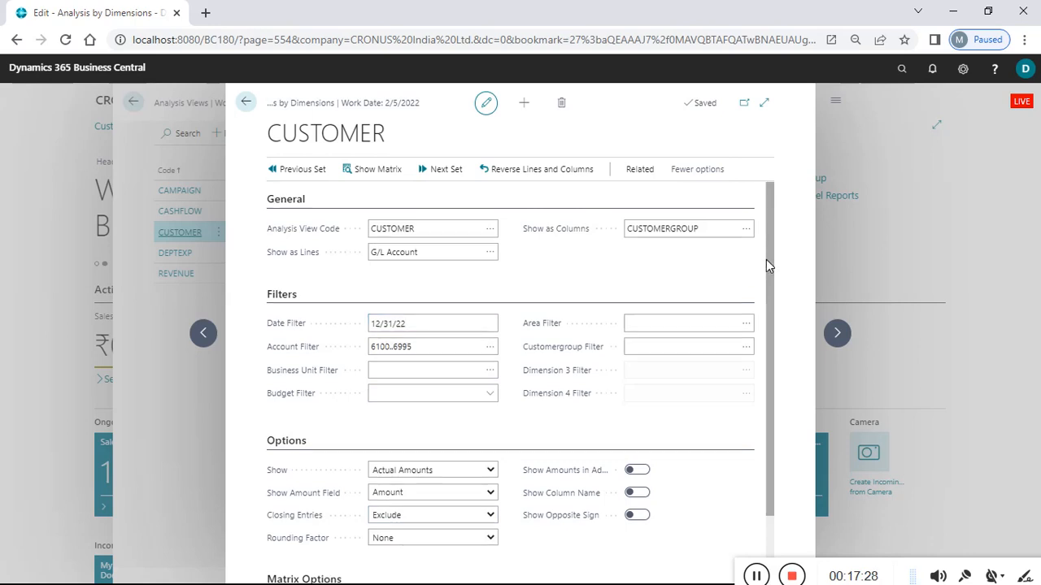
left_click_drag(765, 259, 765, 315)
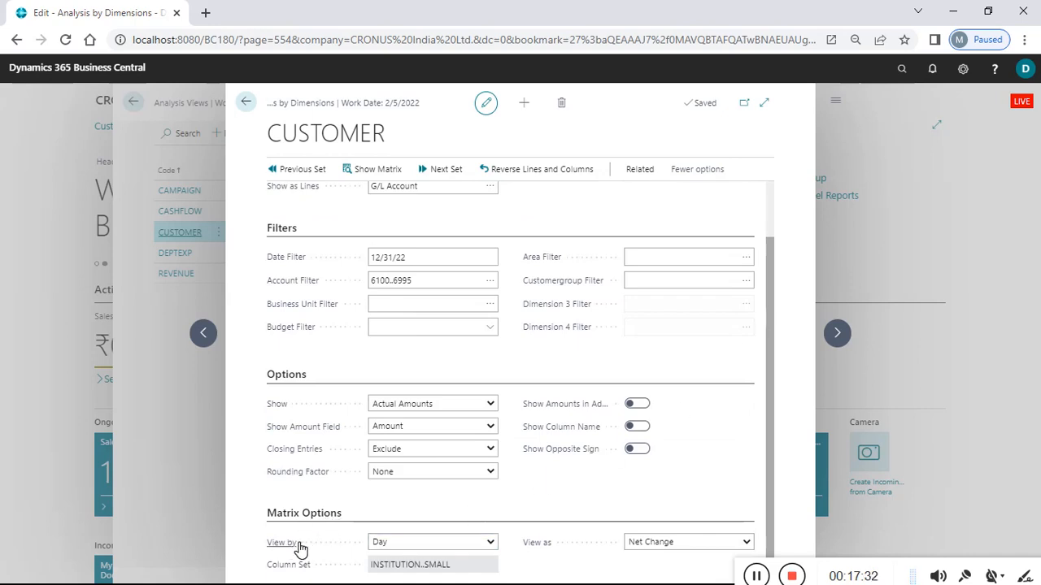
left_click(398, 546)
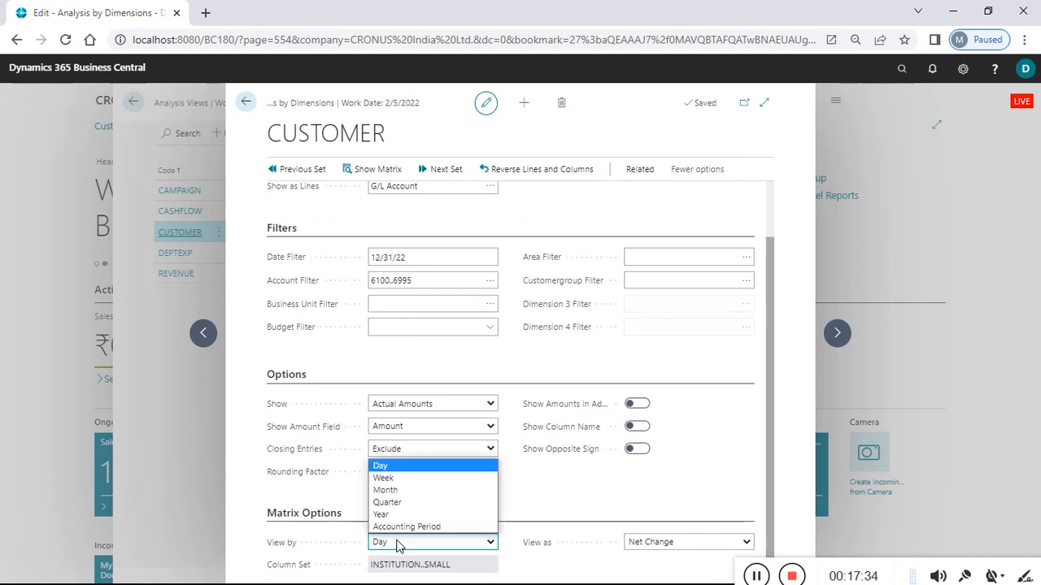
left_click(423, 257)
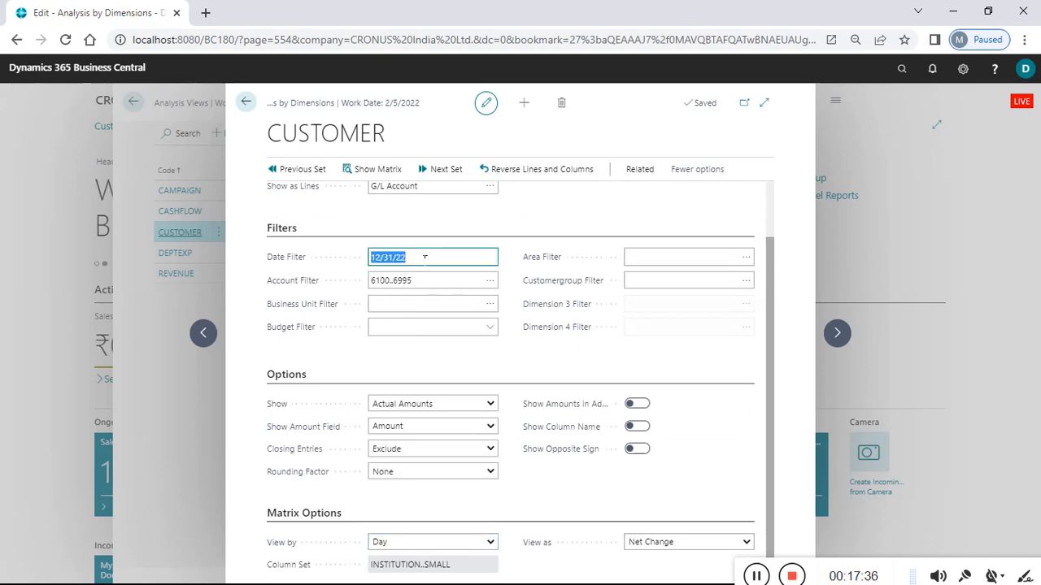
left_click(424, 257)
left_click_drag(420, 256, 334, 259)
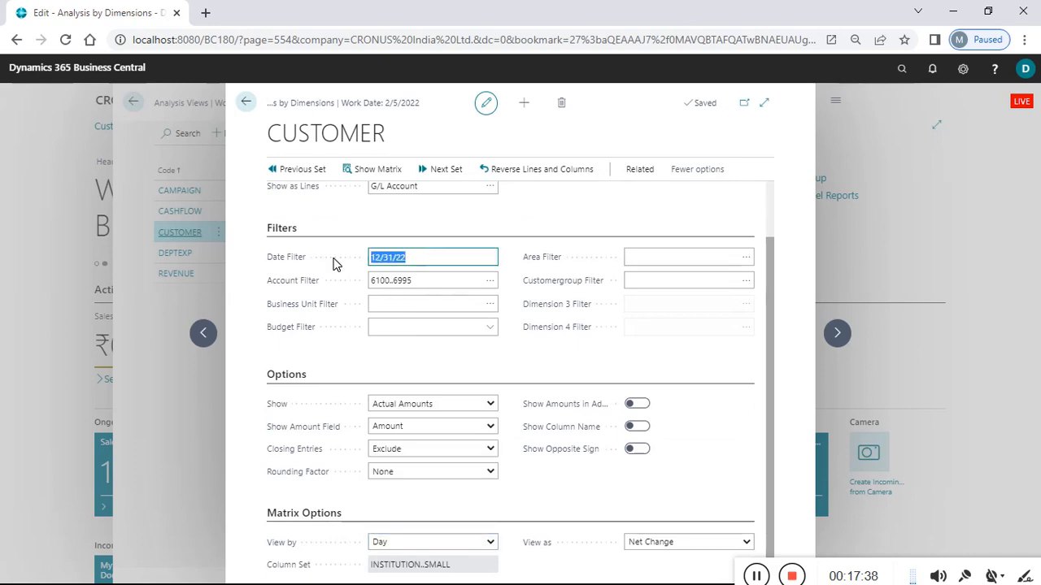
left_click(491, 543)
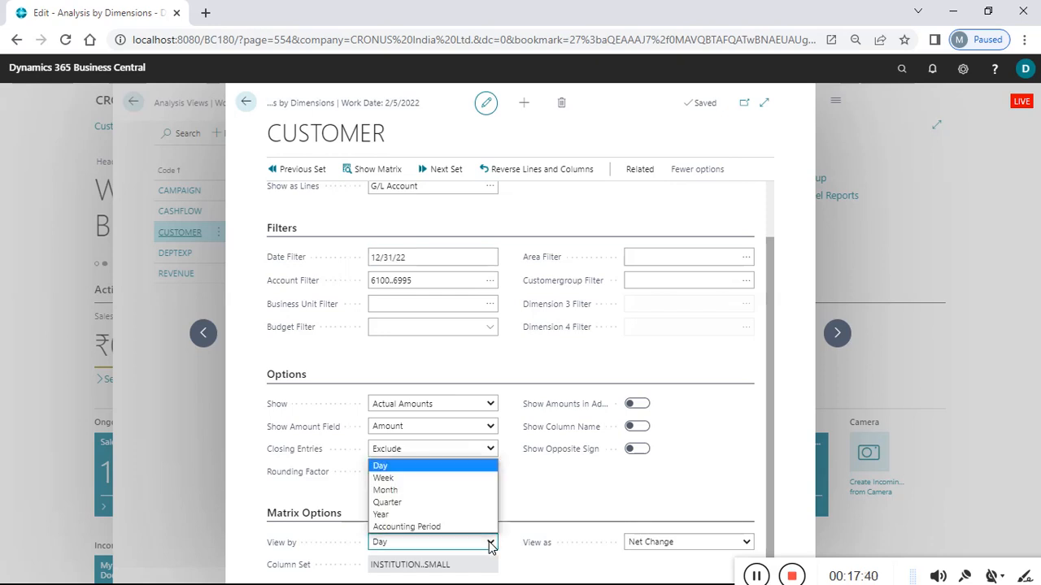
left_click(417, 491)
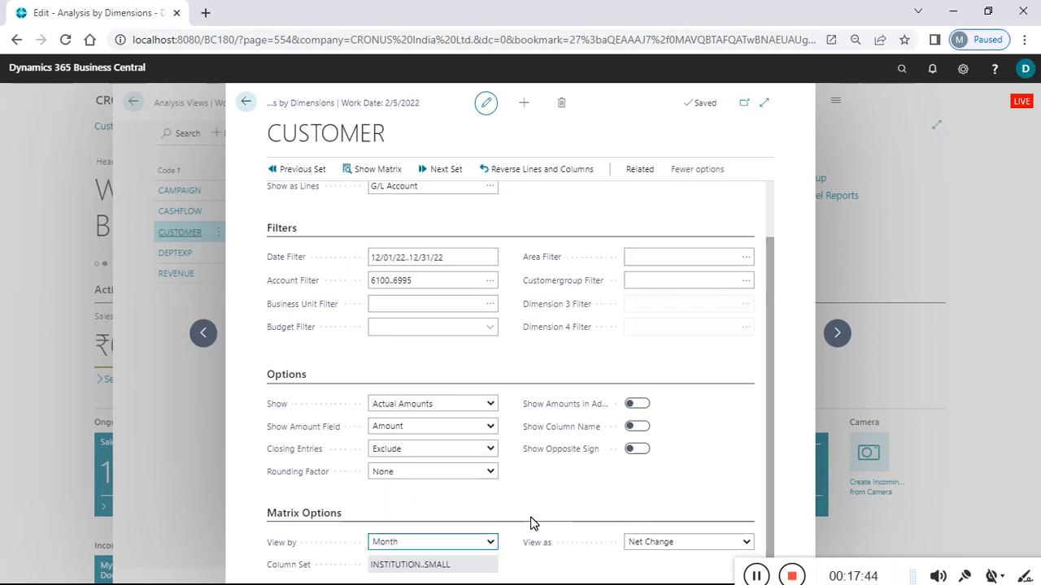
left_click(491, 543)
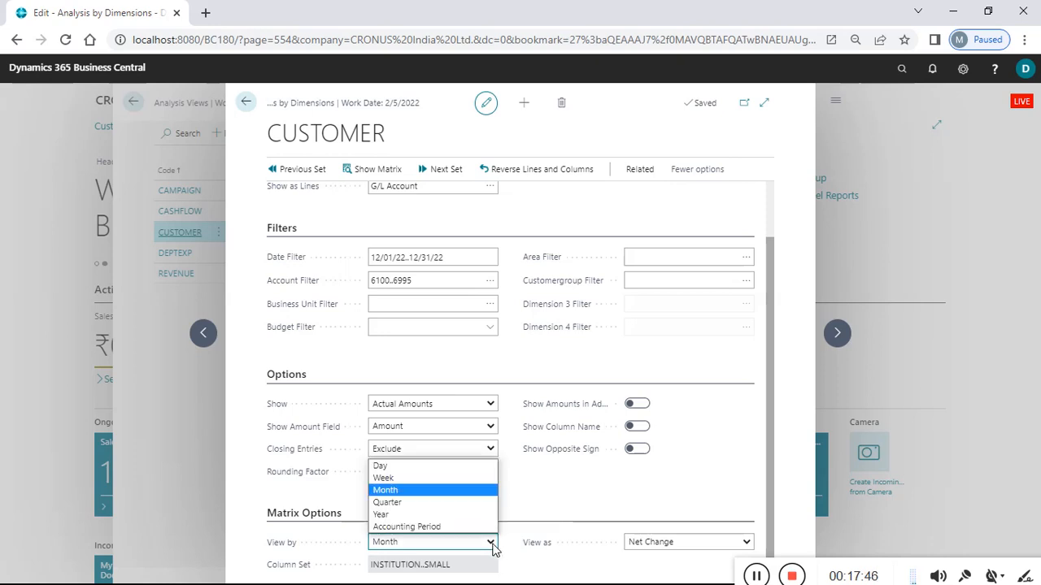
left_click(437, 488)
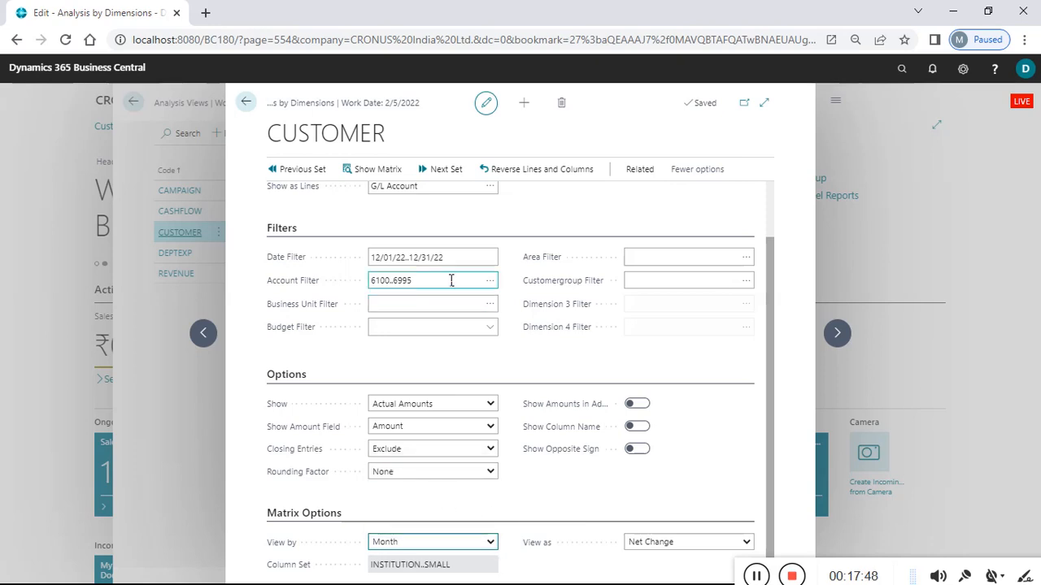
left_click(467, 257)
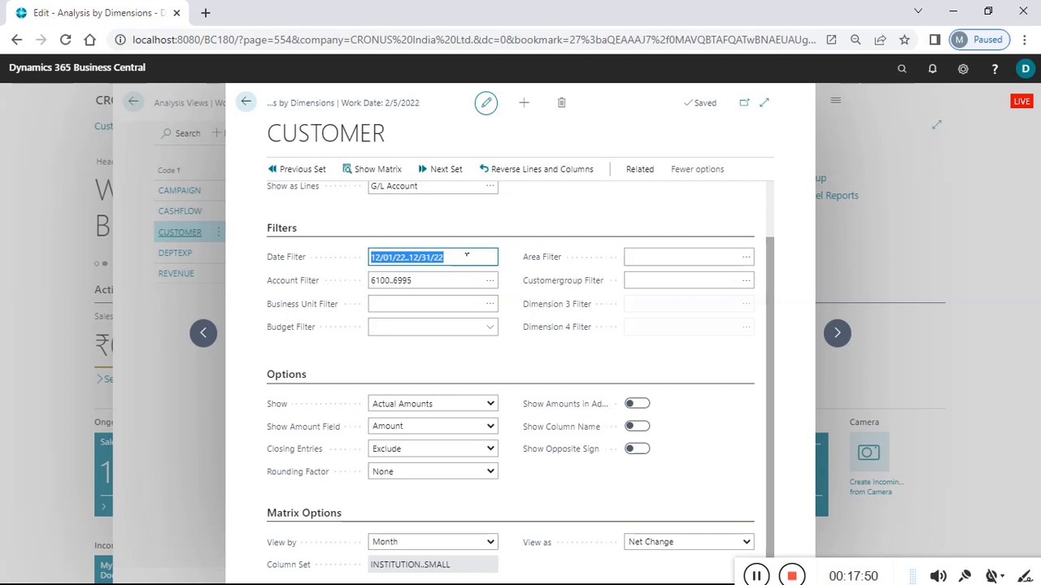
left_click(415, 257)
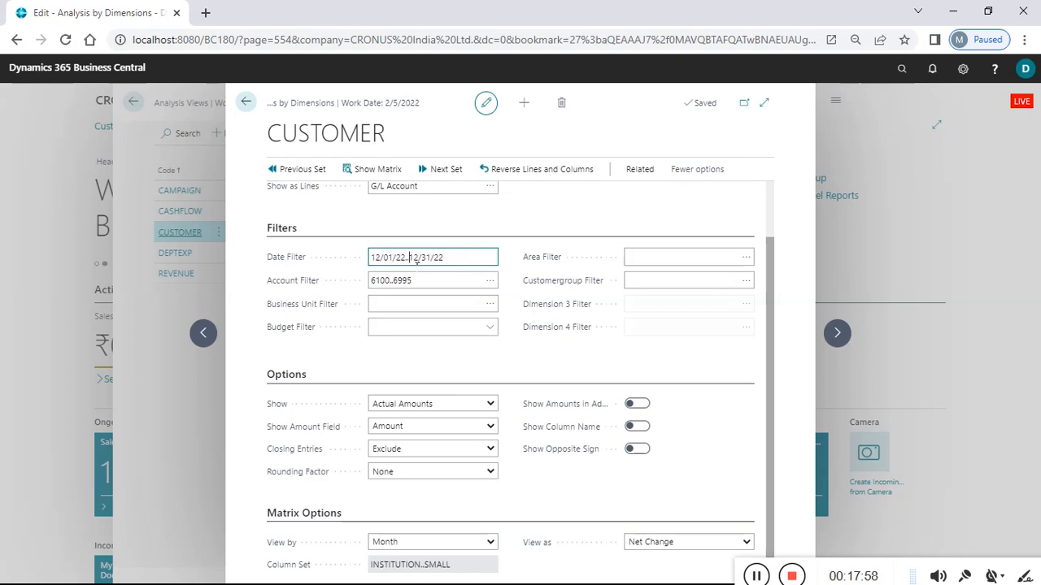
Review the Account Filter range 6100..6995 and append |6010|6090 to it
left_click(443, 292)
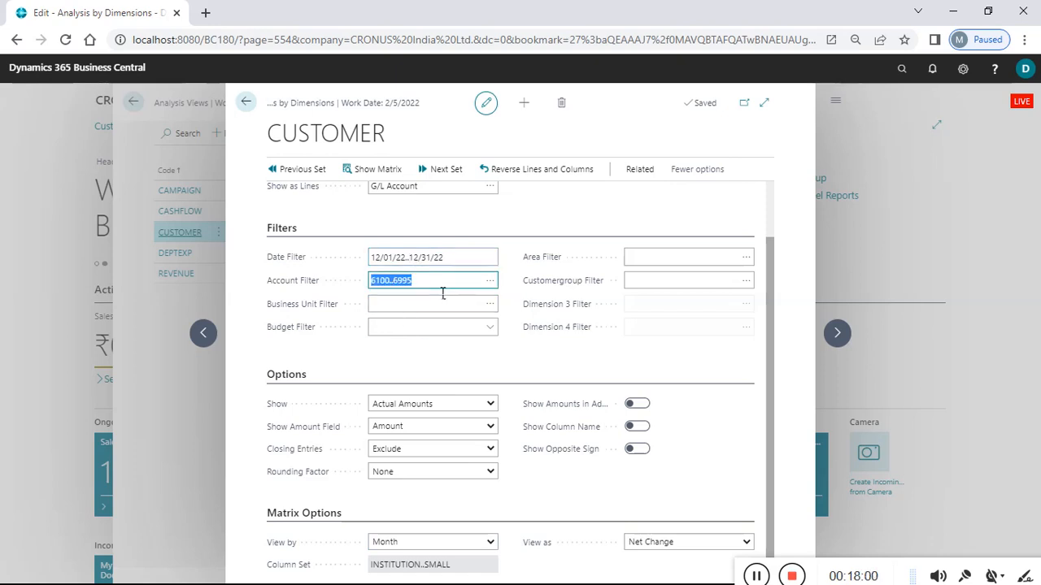
left_click(443, 291)
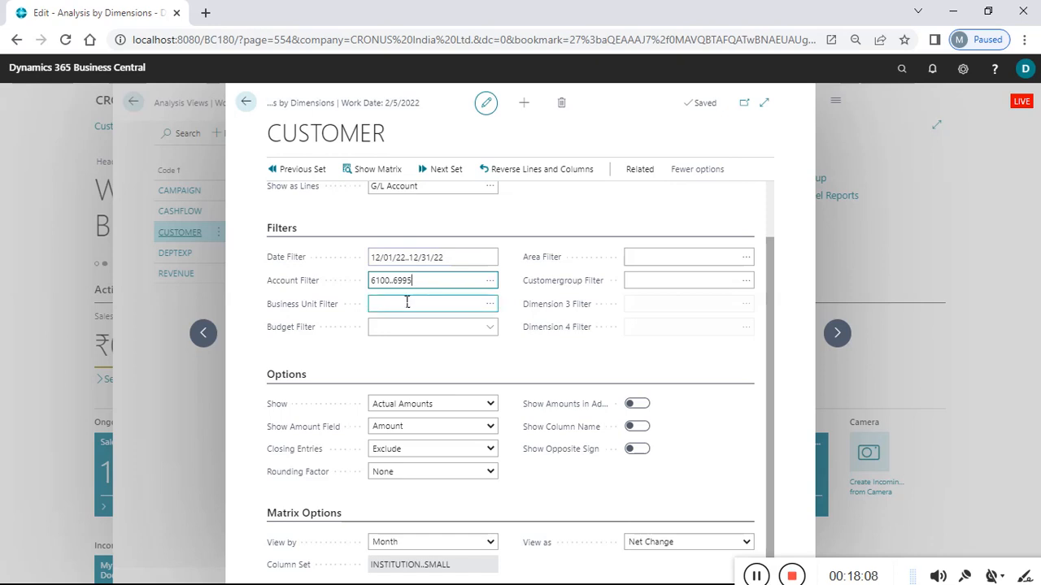
left_click(394, 282)
left_click_drag(394, 282, 390, 283)
key("shift+Left")
left_click(424, 290)
type("|6010|6090")
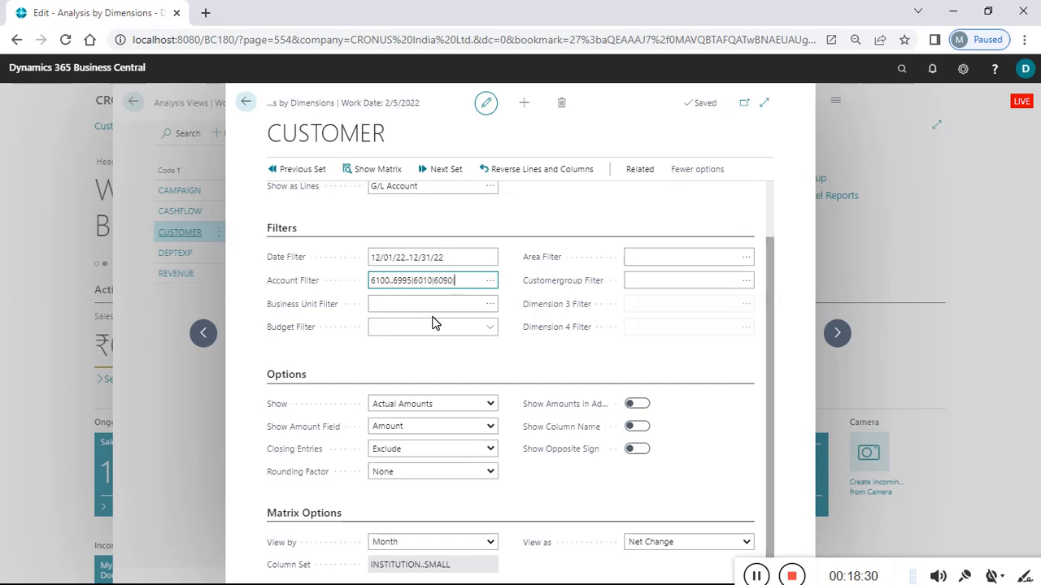
Append the range |6111..7000 to the end of the Account Filter
type("|6100")
key("BackSpace")
key("BackSpace")
type("10")
key("BackSpace")
type("111..7000")
left_click_drag(486, 293, 449, 295)
left_click(447, 294)
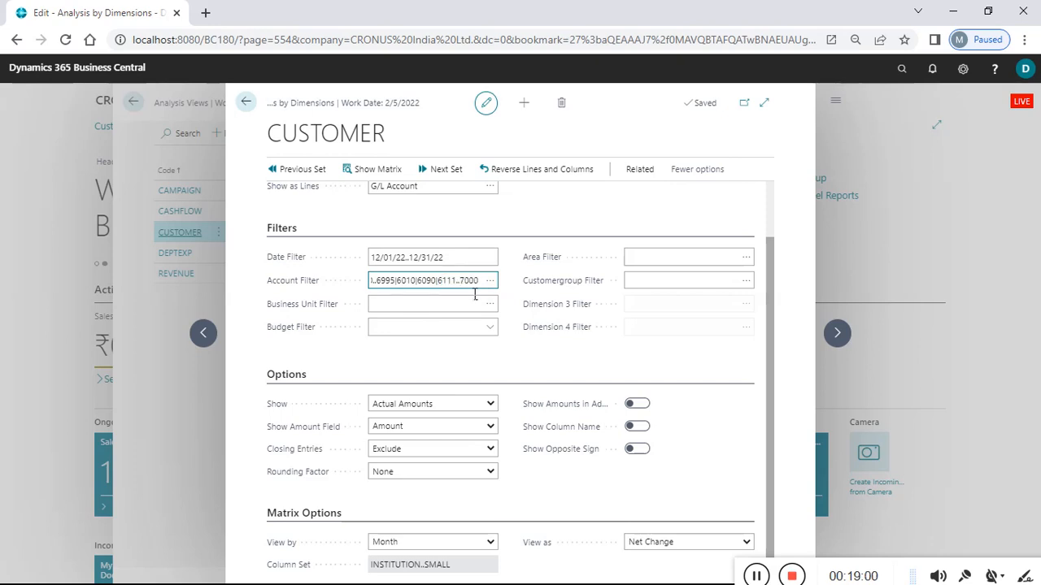
Remove the appended accounts from the Account Filter, leaving 6100..6995
left_click_drag(478, 282, 446, 294)
left_click(429, 286)
left_click_drag(479, 283, 402, 291)
key("BackSpace")
left_click(441, 344)
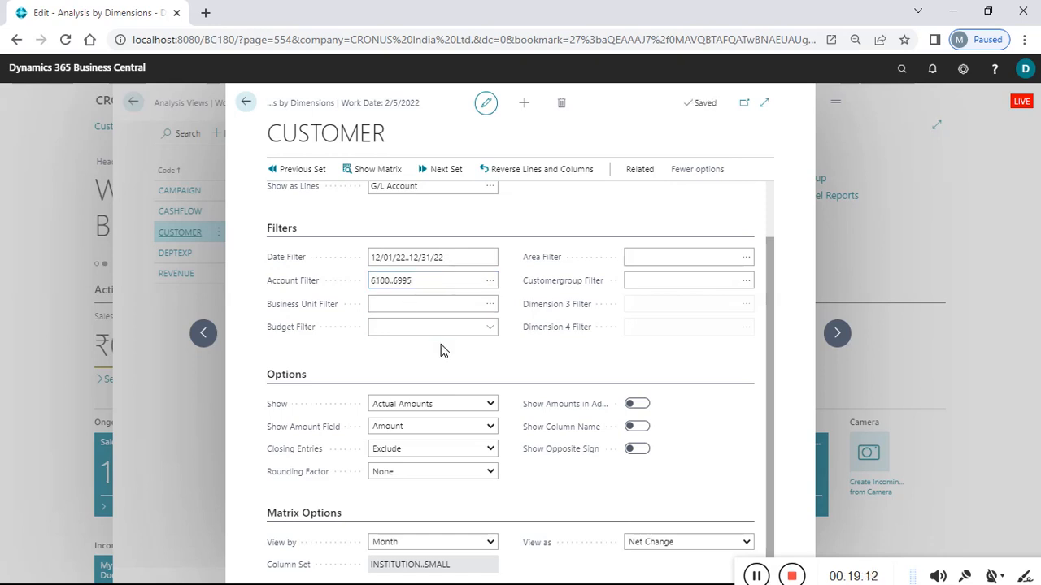
Examine the dimension values offered for the Area Filter without selecting one
left_click(475, 300)
left_click(442, 334)
left_click(712, 258)
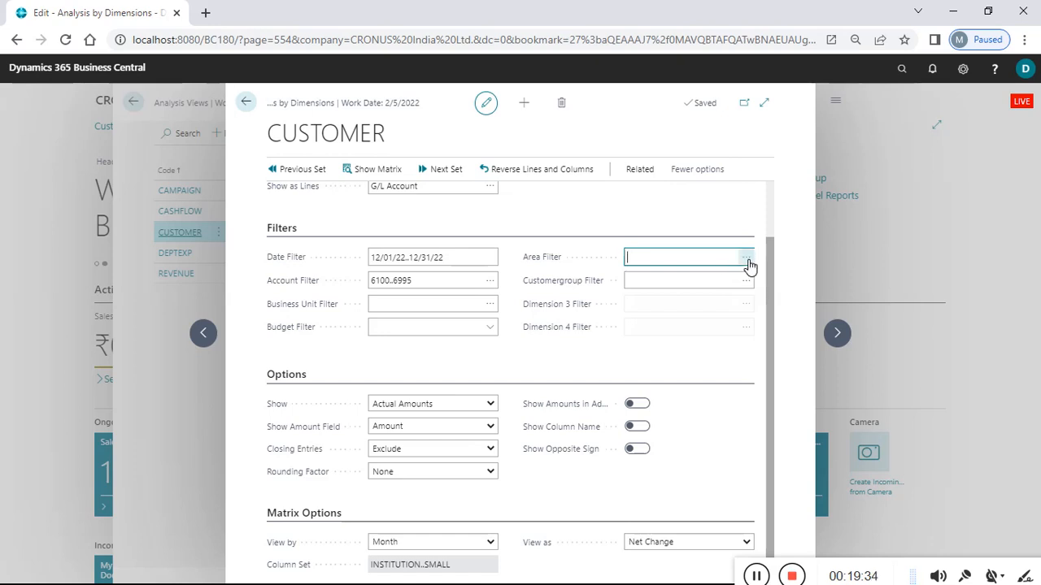
left_click(747, 259)
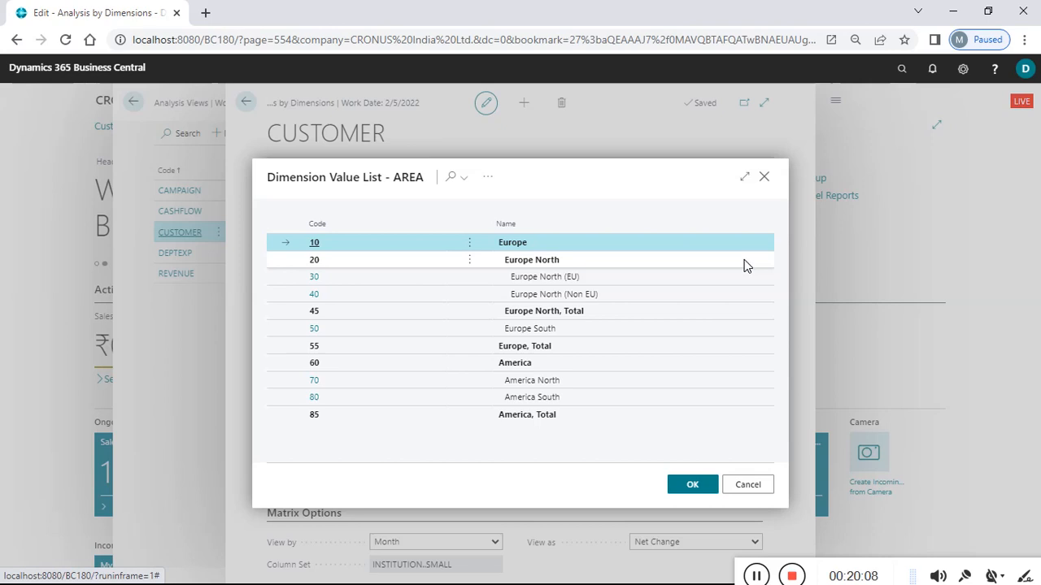
left_click(580, 259)
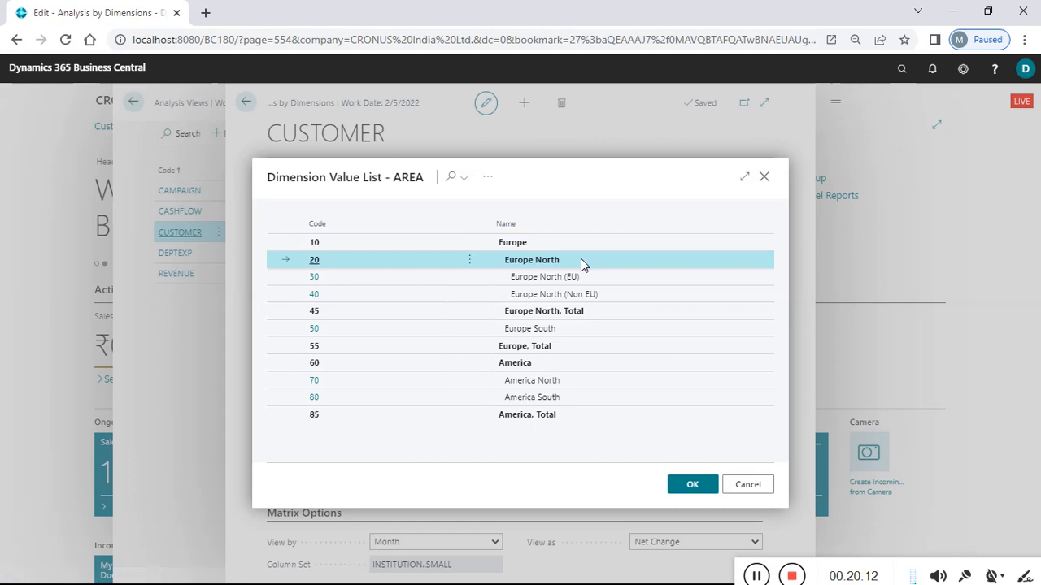
left_click(594, 279)
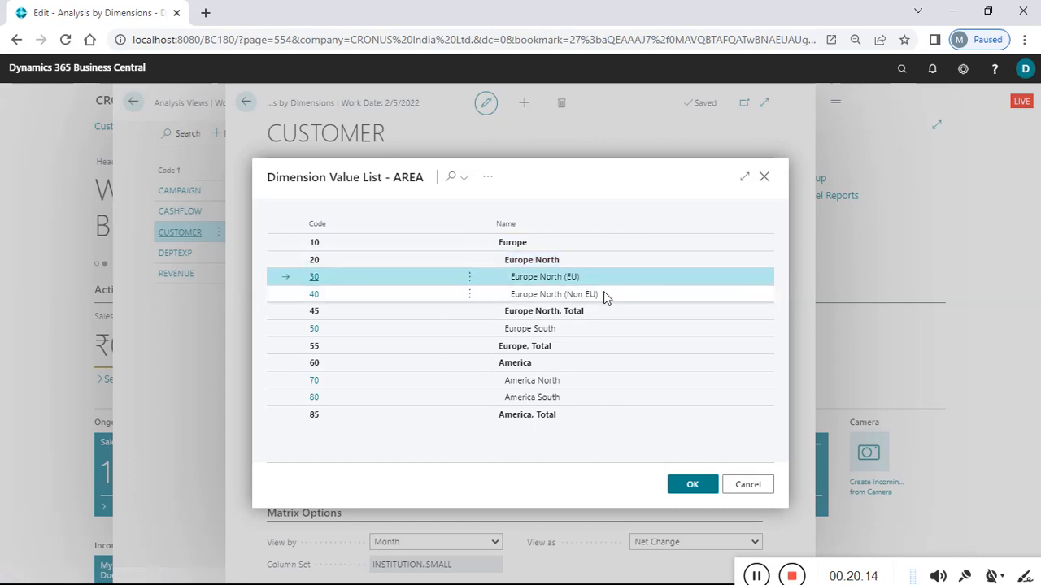
left_click(605, 298)
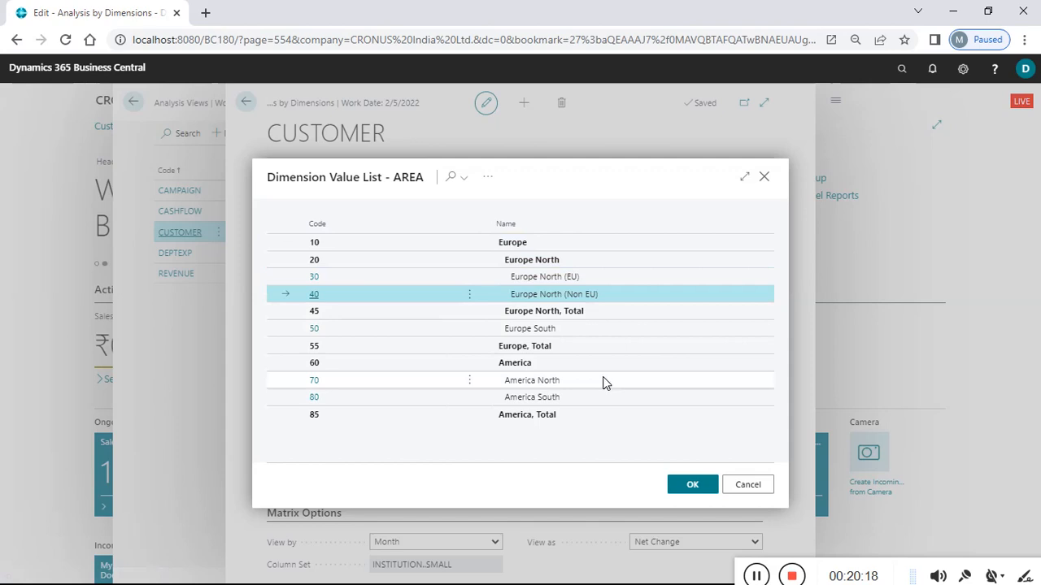
left_click(621, 281)
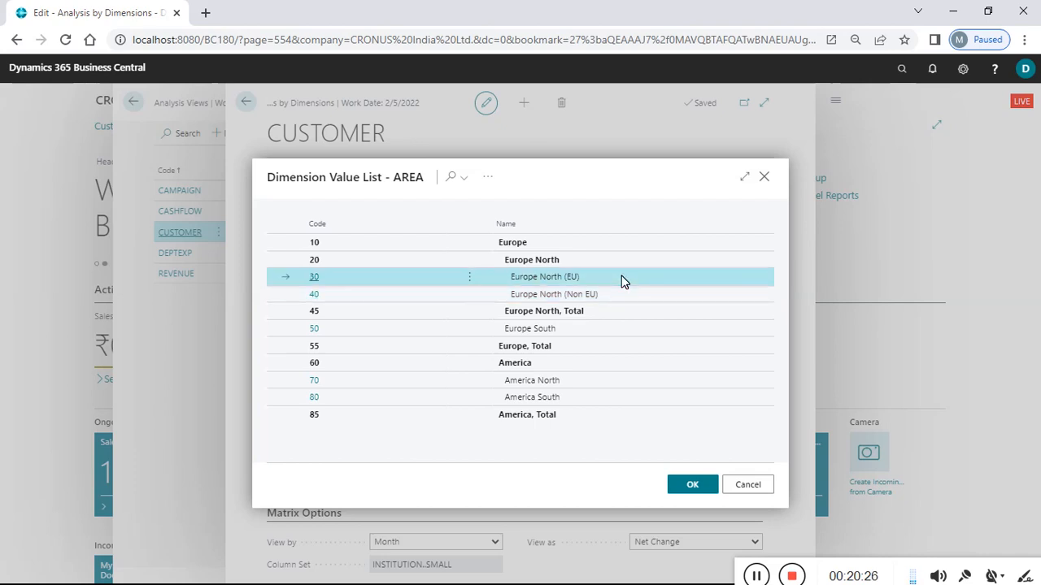
left_click(754, 488)
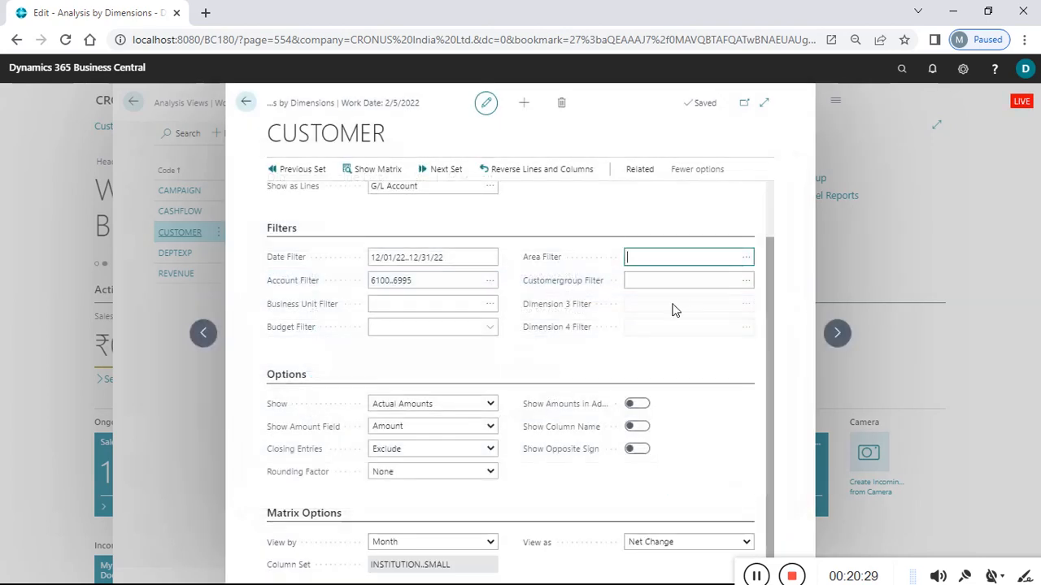
Set the Area Filter to code 30, Europe North (EU)
left_click(746, 259)
double_click(550, 277)
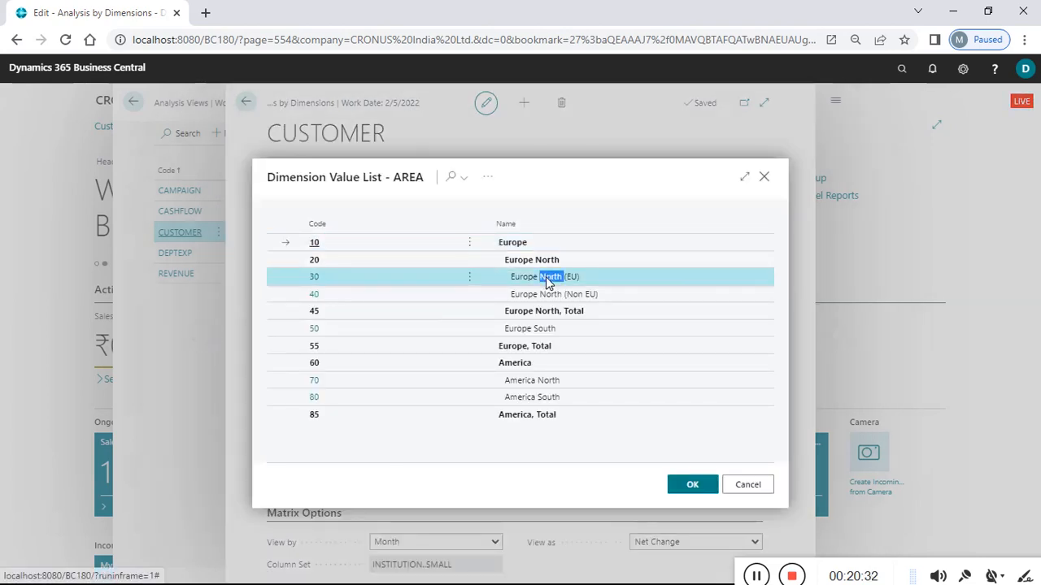
left_click(692, 486)
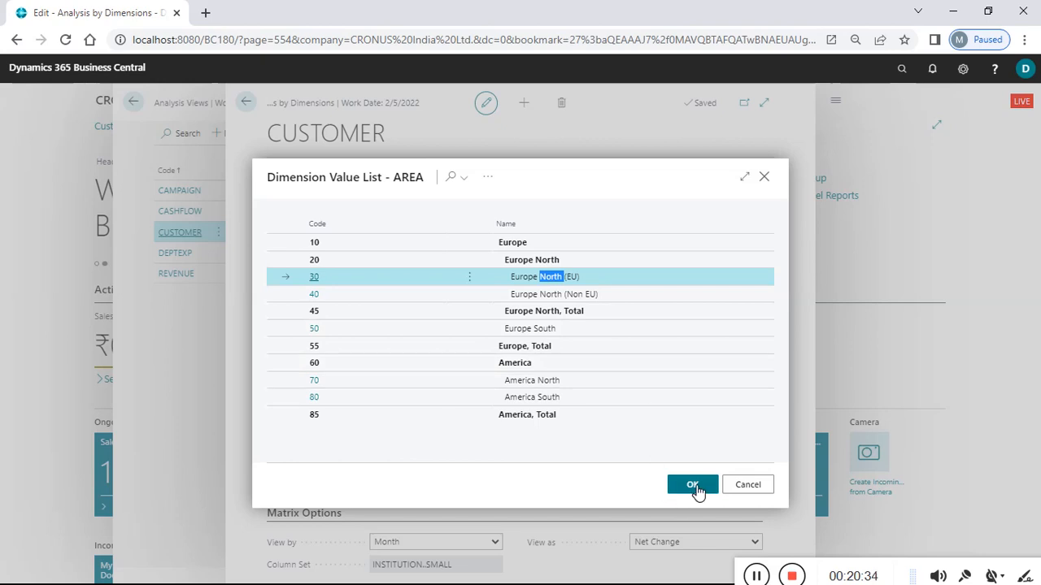
left_click(656, 281)
Clear the value from the Area Filter
left_click(666, 268)
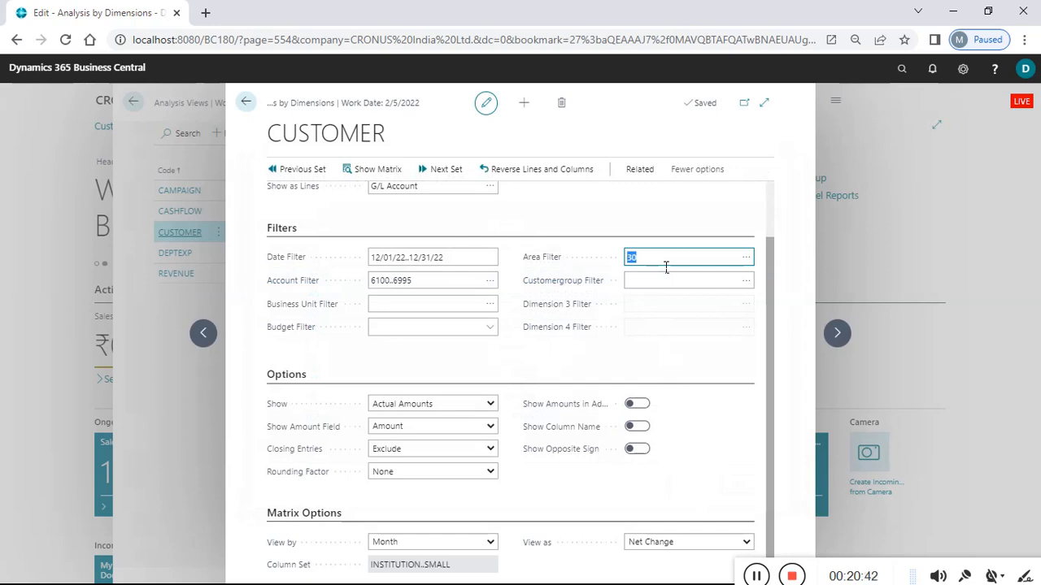
left_click(666, 267)
key("BackSpace")
key("BackSpace")
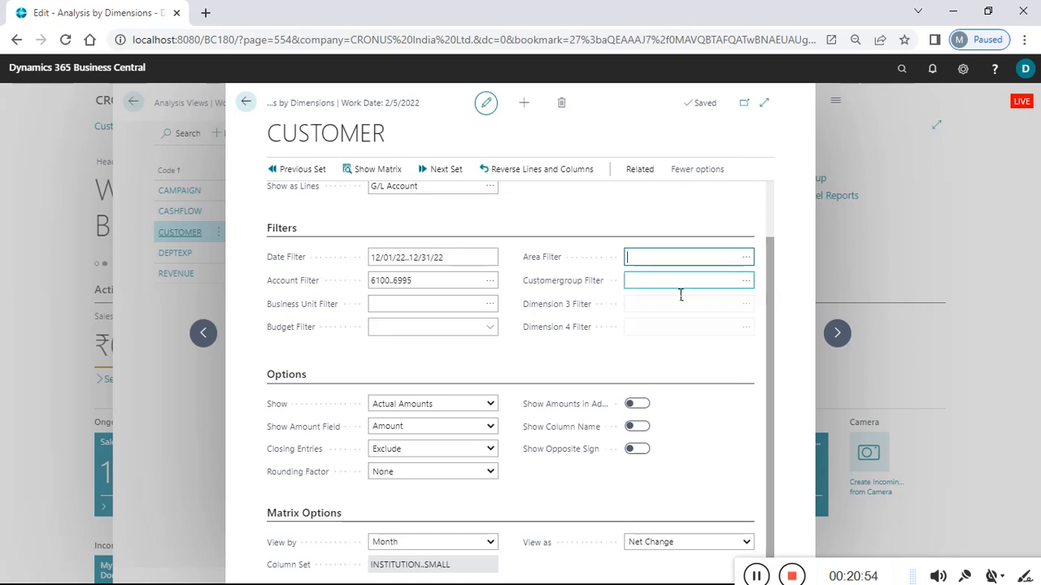
Examine the dimension values offered for the Customergroup Filter and compare the Show as Columns setting with the dimension filters
left_click(746, 282)
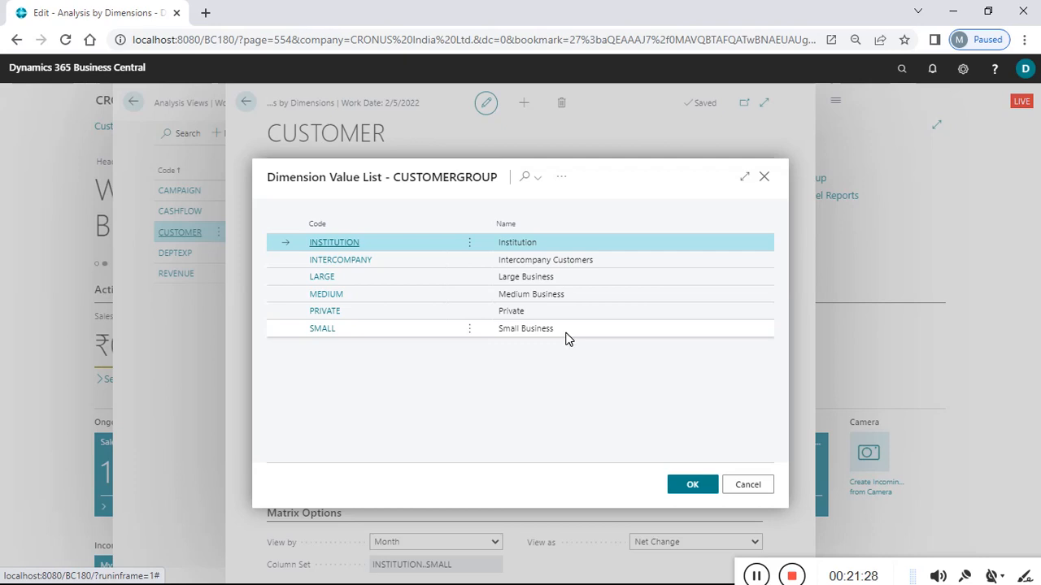
left_click(763, 493)
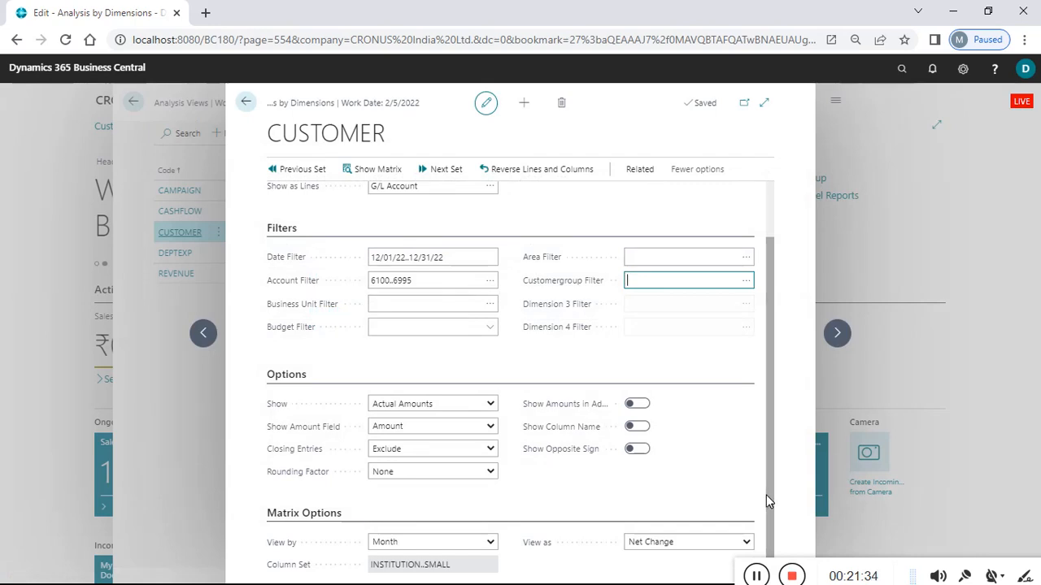
left_click_drag(766, 495, 778, 439)
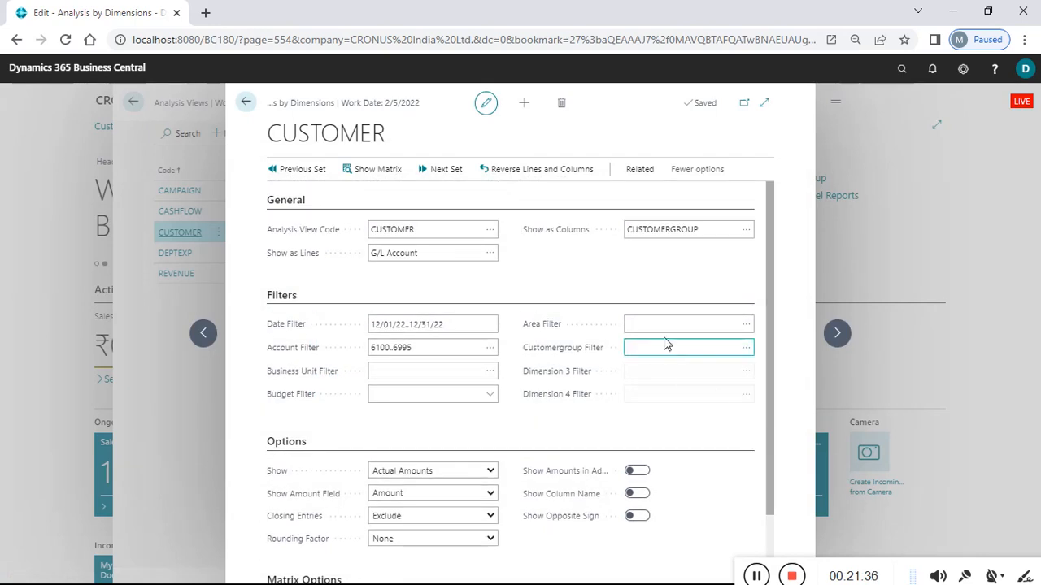
left_click(681, 232)
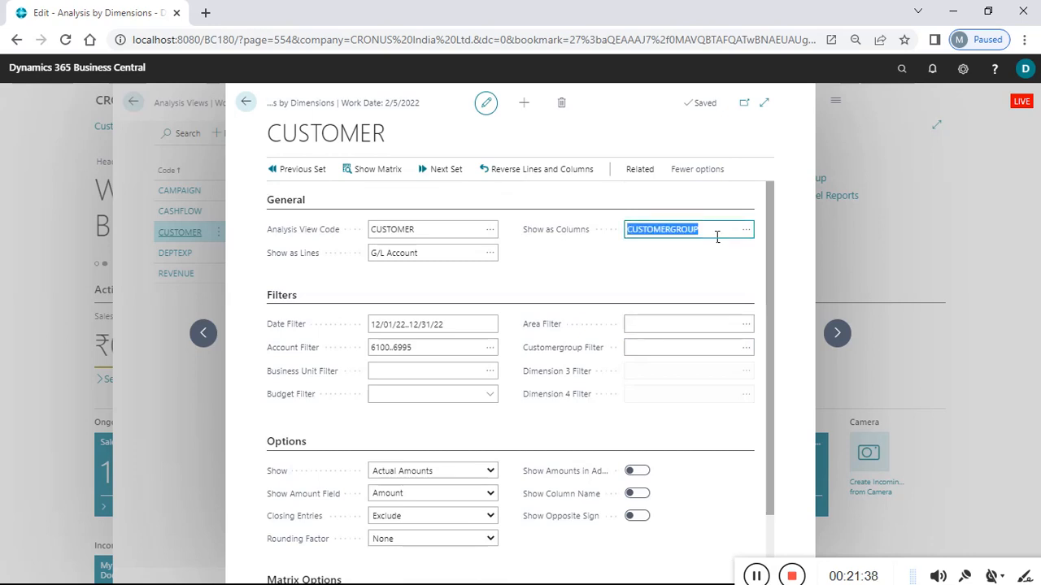
left_click(658, 354)
left_click(650, 327)
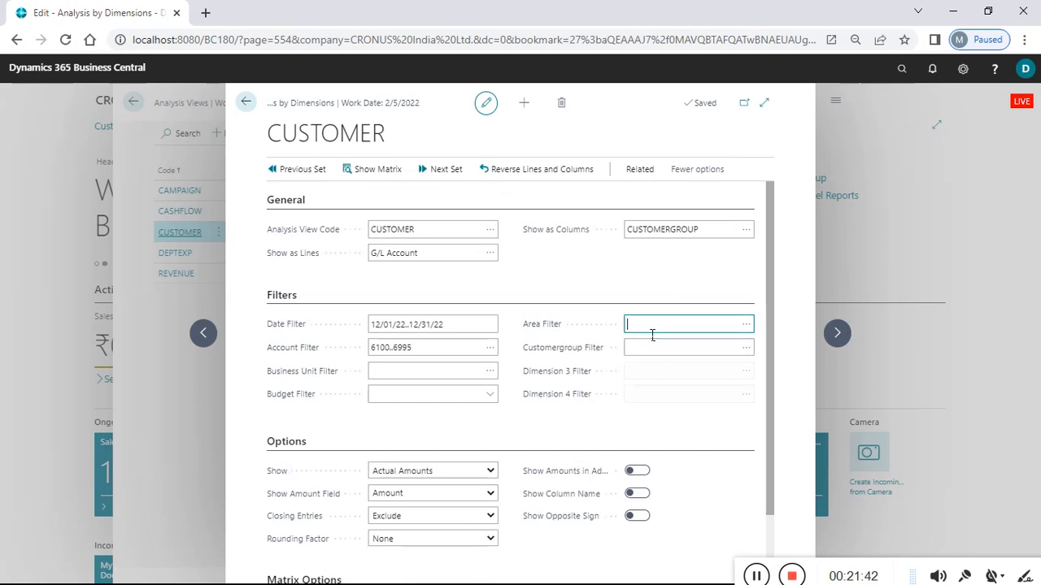
left_click(649, 350)
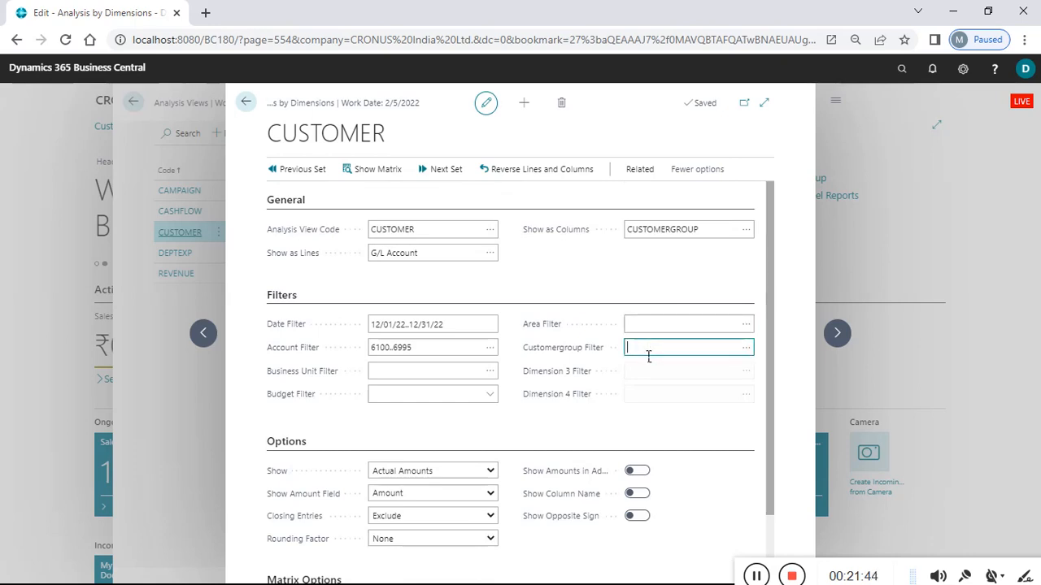
Change the Show as Columns dimension to Period
left_click(748, 231)
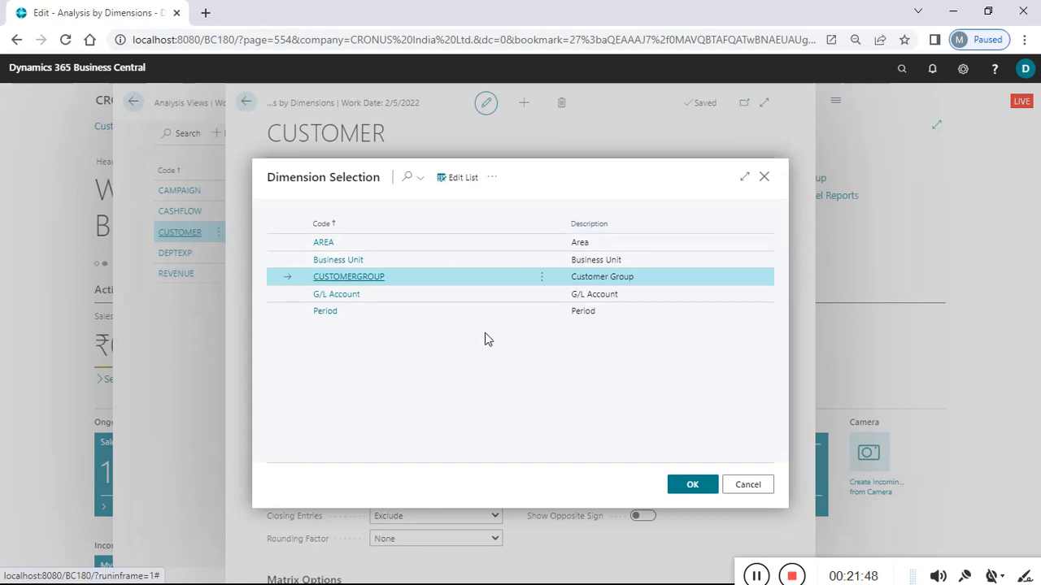
left_click(398, 311)
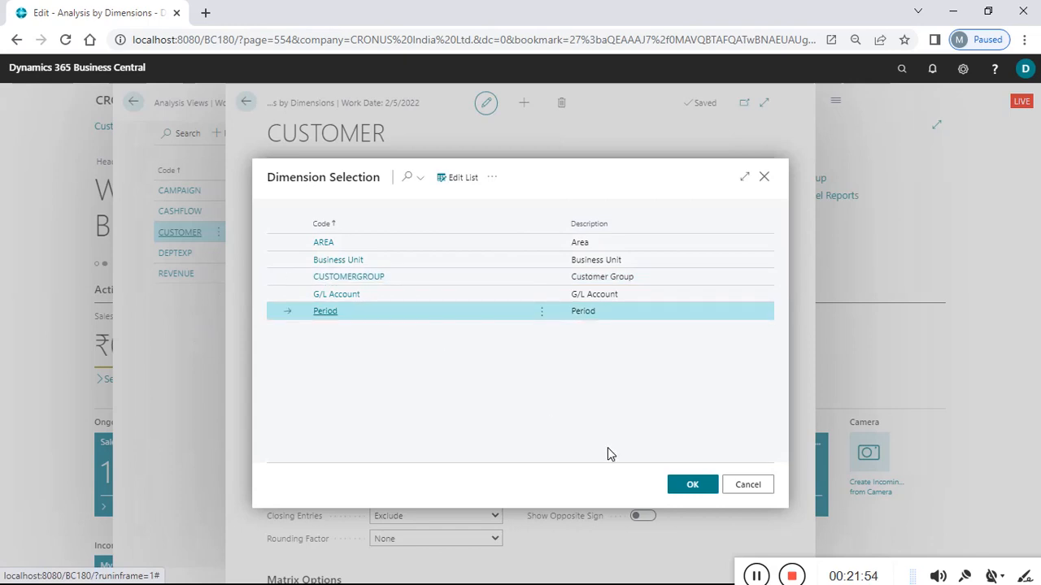
left_click(692, 485)
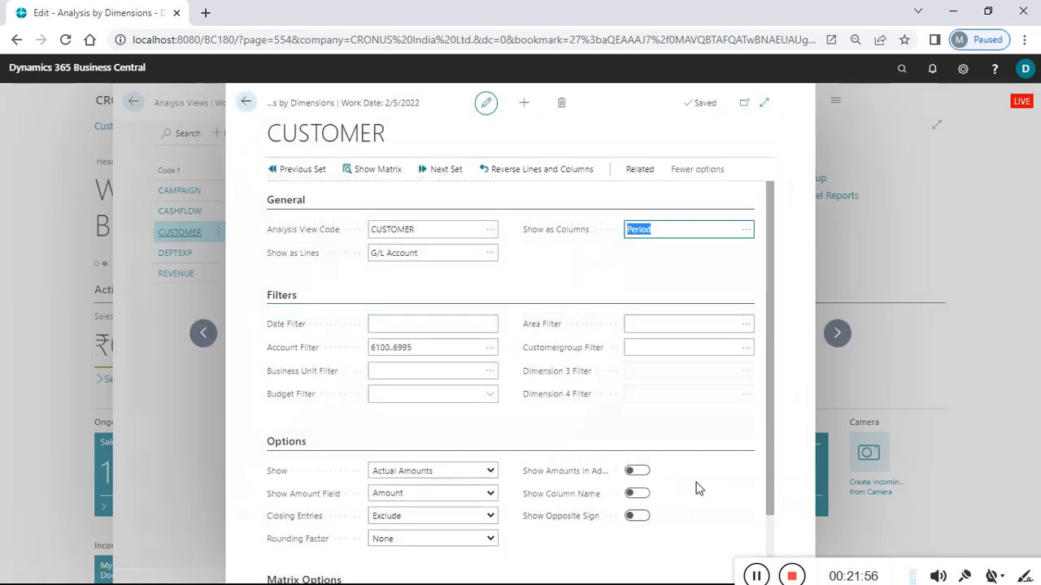
left_click(694, 232)
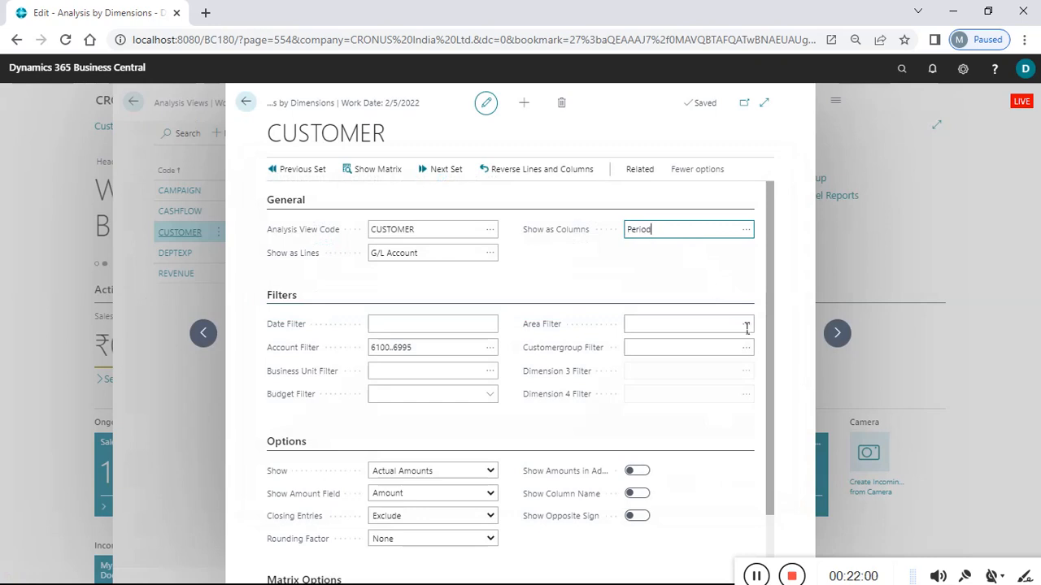
Check the column set and View by choices in the matrix options and set the Date Filter to 01/01/21 through today, 06/24/22
left_click(477, 327)
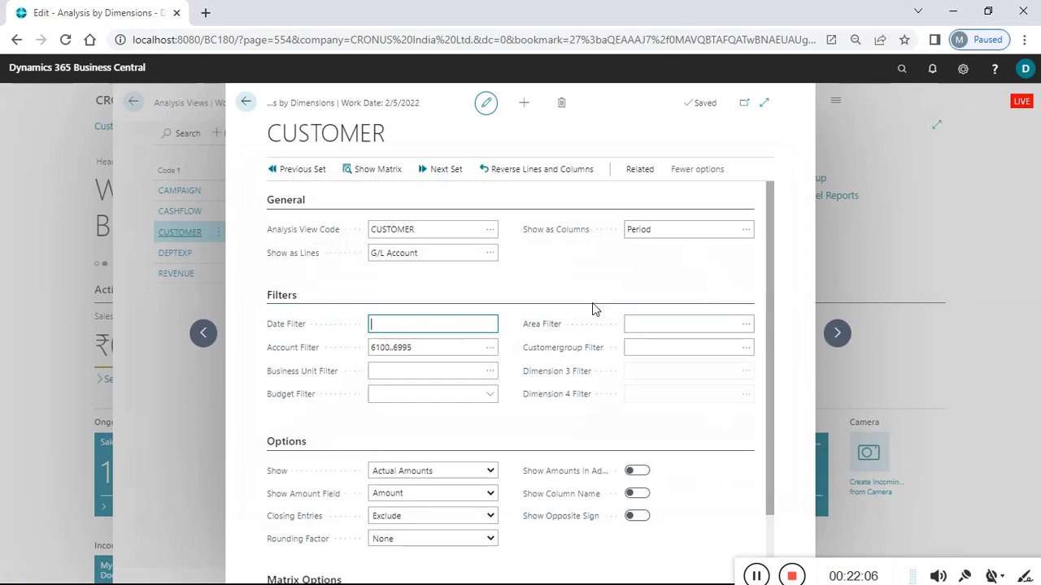
left_click(774, 310)
left_click_drag(772, 304, 766, 353)
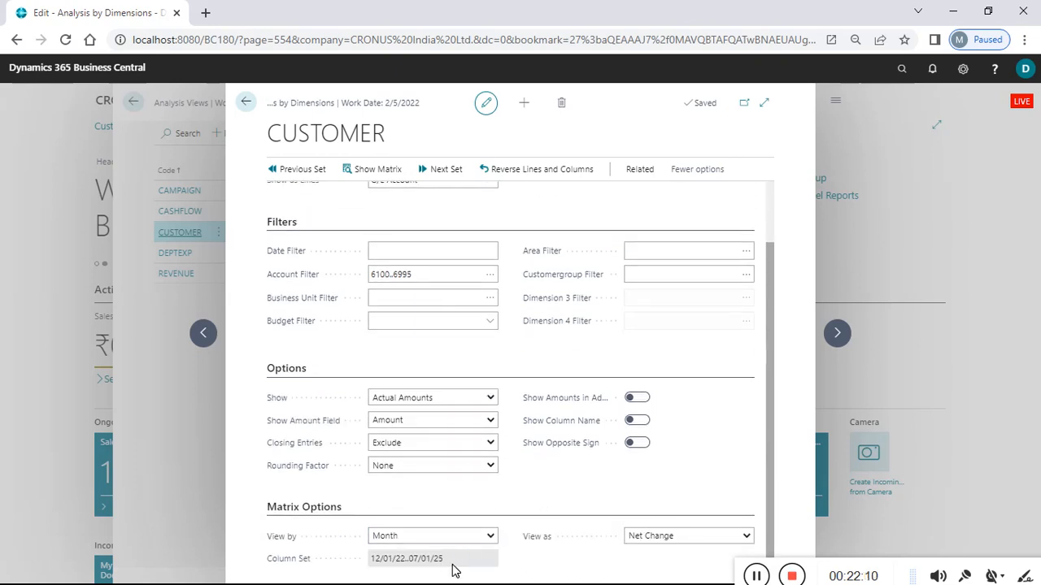
left_click(437, 543)
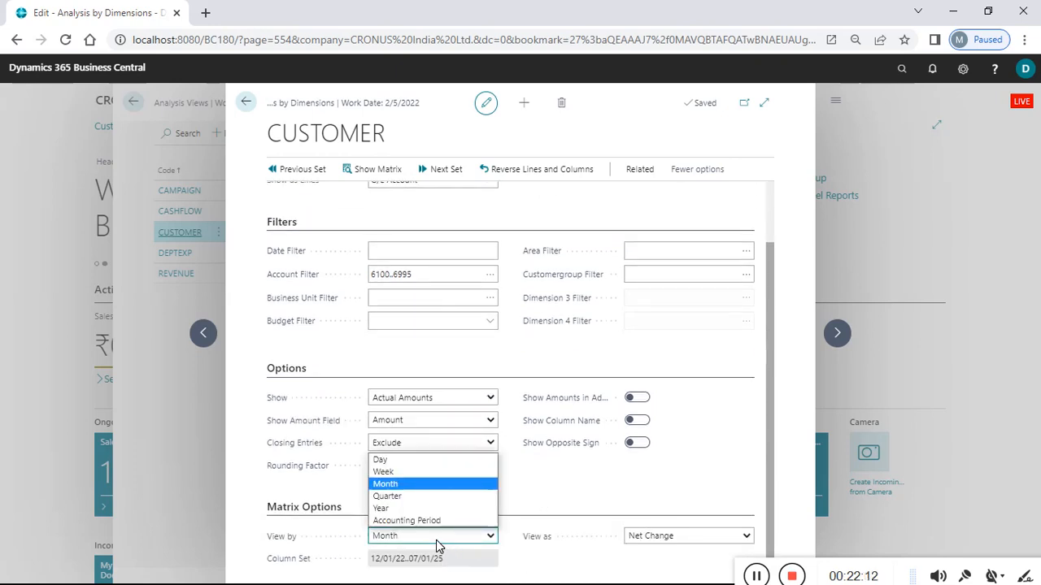
left_click(439, 544)
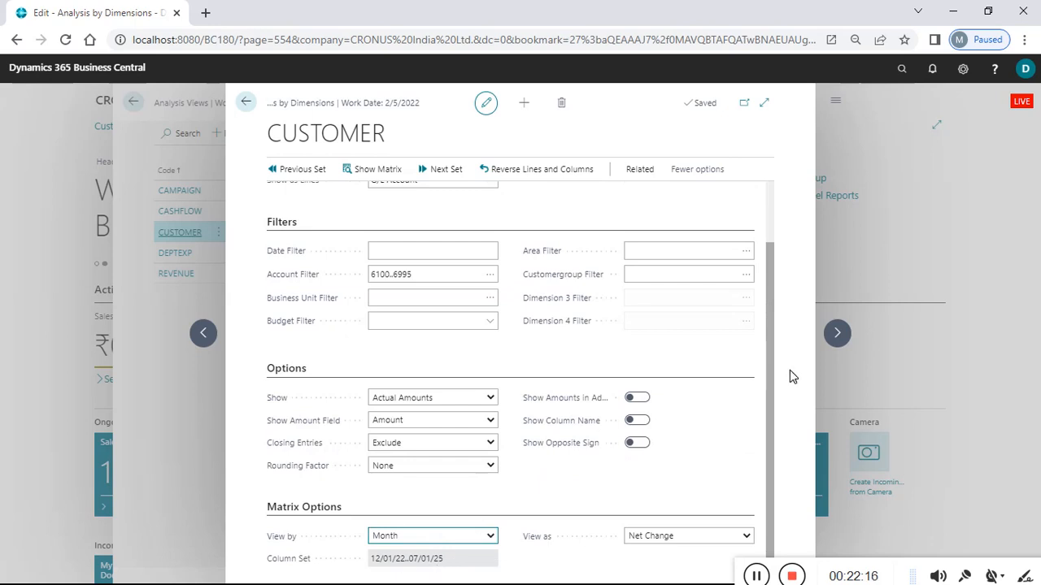
scroll(769, 372, "up", 1)
left_click(464, 296)
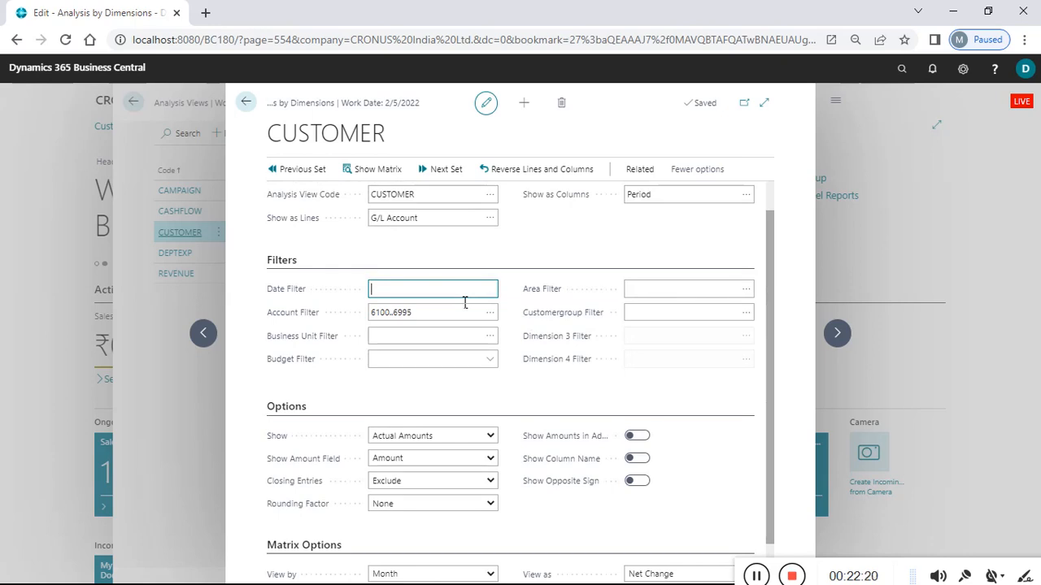
type("010121..t")
left_click(444, 337)
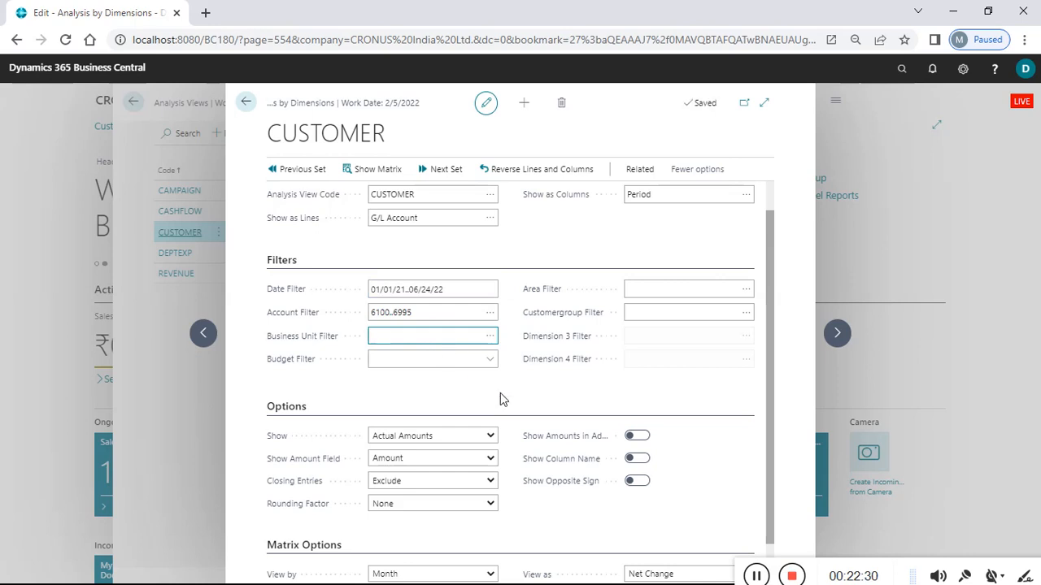
Examine the dimension filters and the choices offered for Show, Show Amount Field, Closing Entries and Rounding Factor
left_click_drag(772, 316, 773, 369)
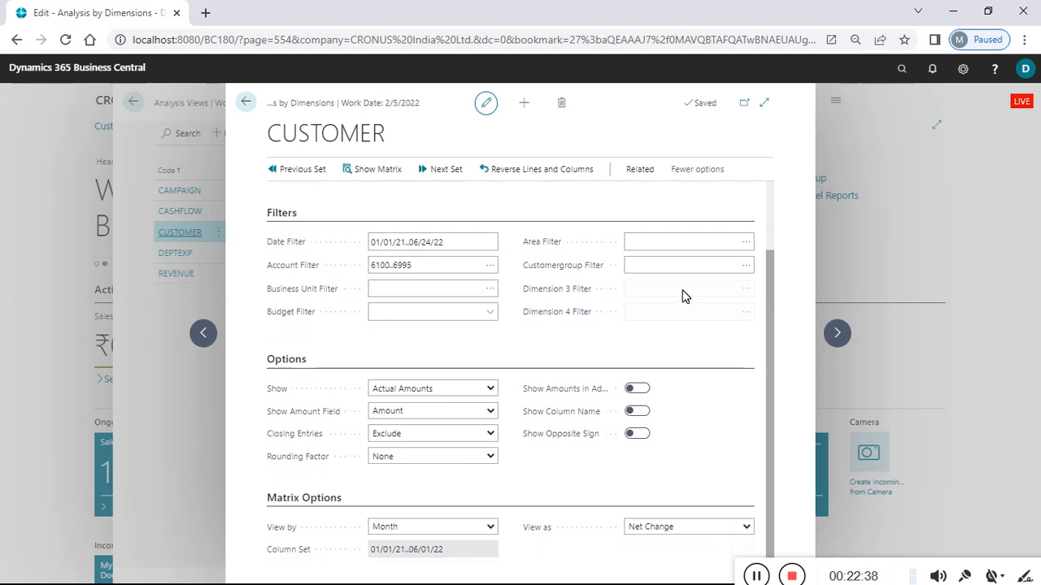
left_click(658, 244)
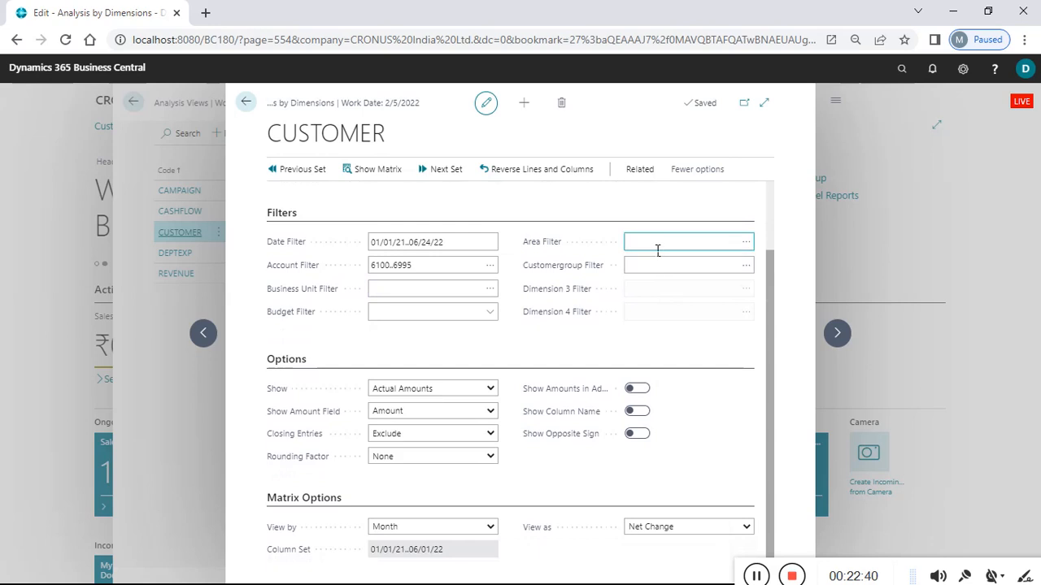
left_click(654, 265)
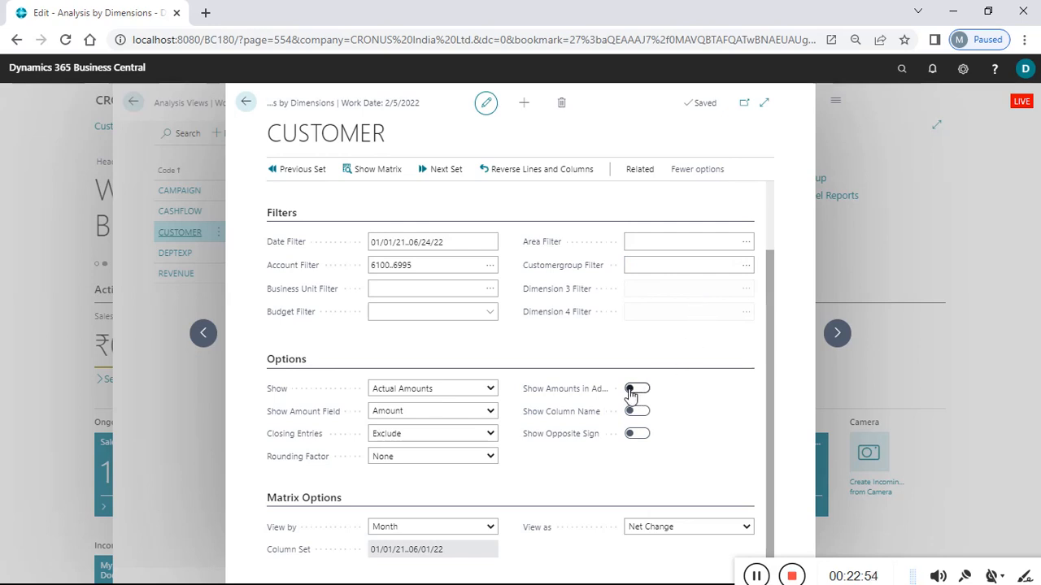
left_click(491, 389)
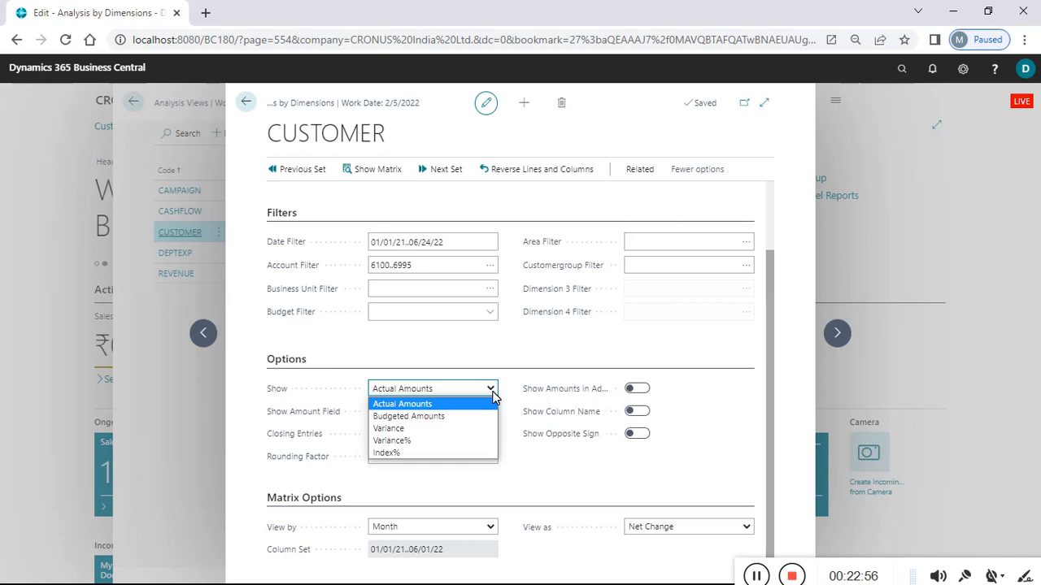
left_click(492, 392)
left_click(493, 393)
left_click(535, 355)
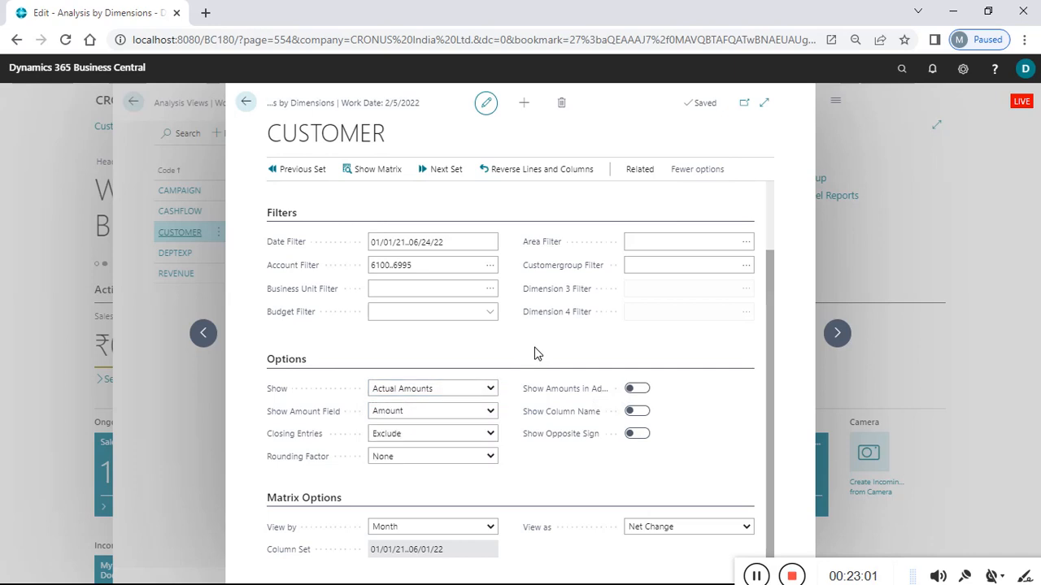
left_click(491, 413)
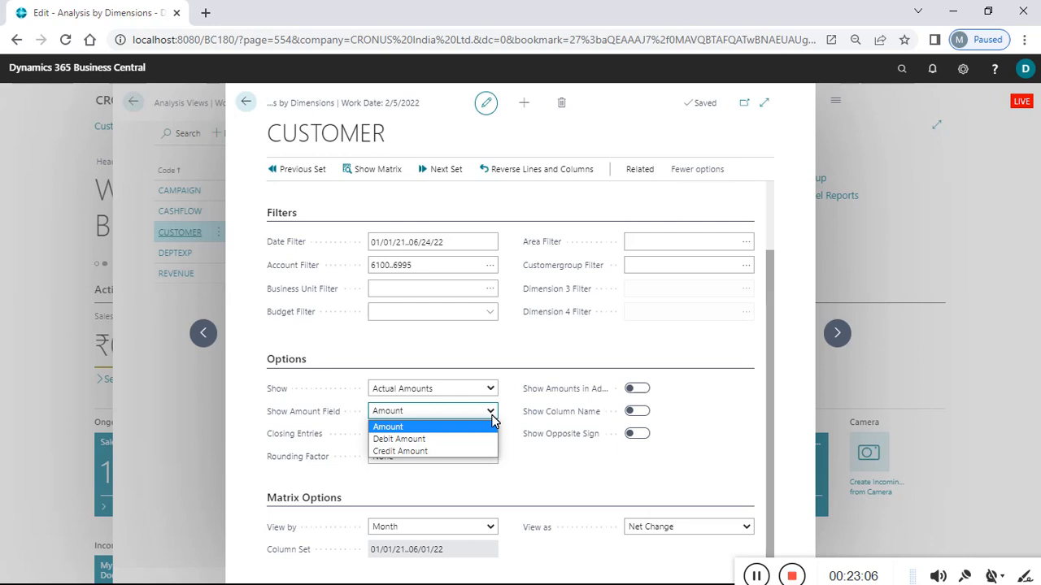
left_click(514, 476)
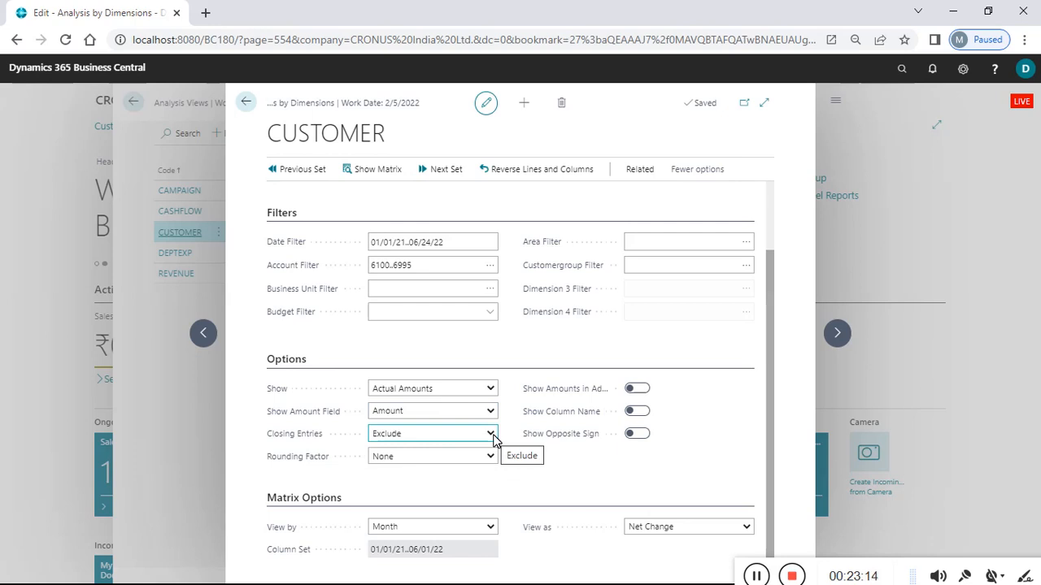
left_click(496, 458)
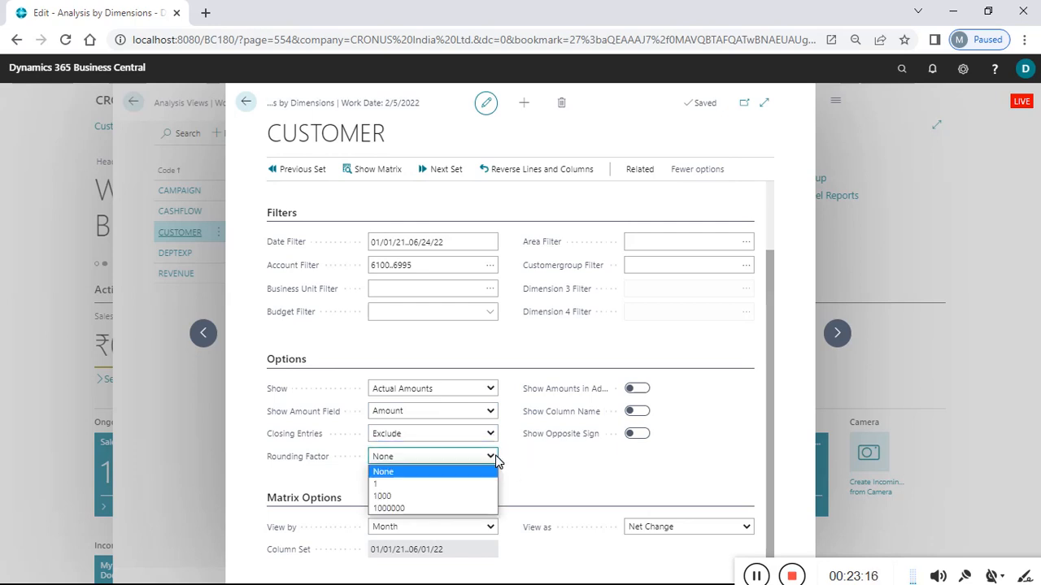
left_click(496, 458)
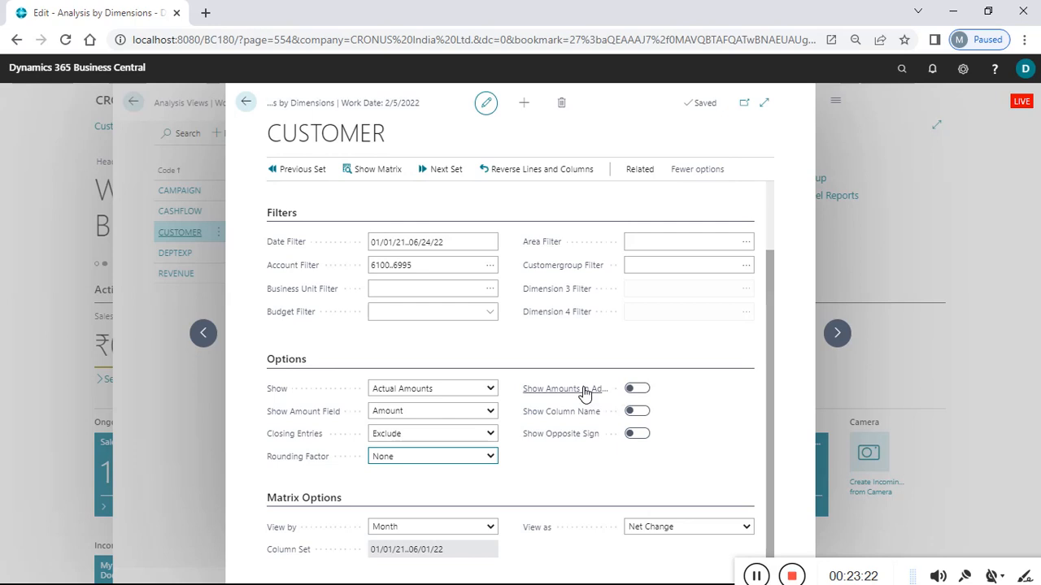
Read the descriptions of the Show Amounts in Add. Reporting Currency and Show Column Name options
mouse_move(585, 391)
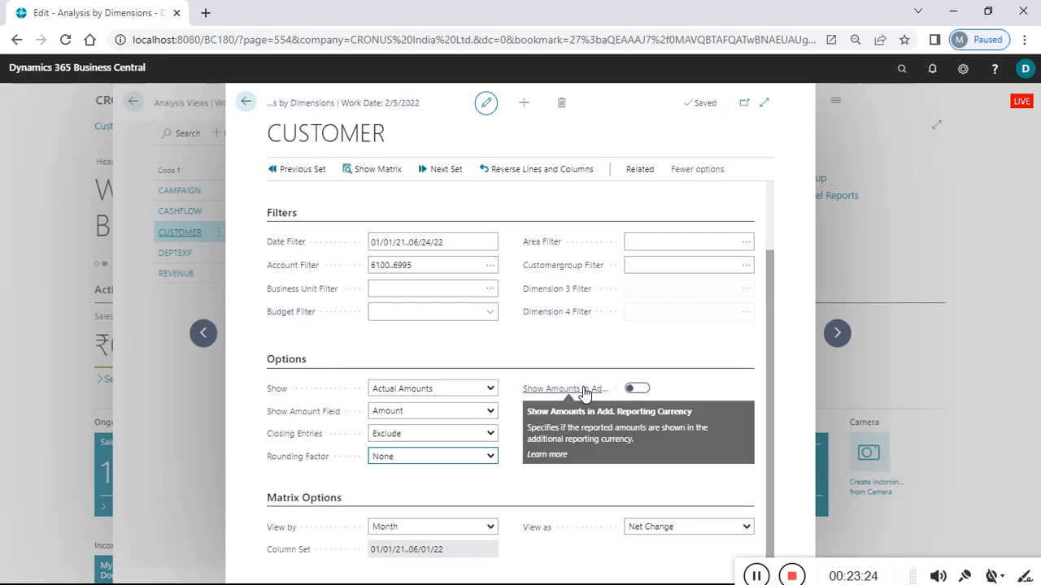
left_click(703, 359)
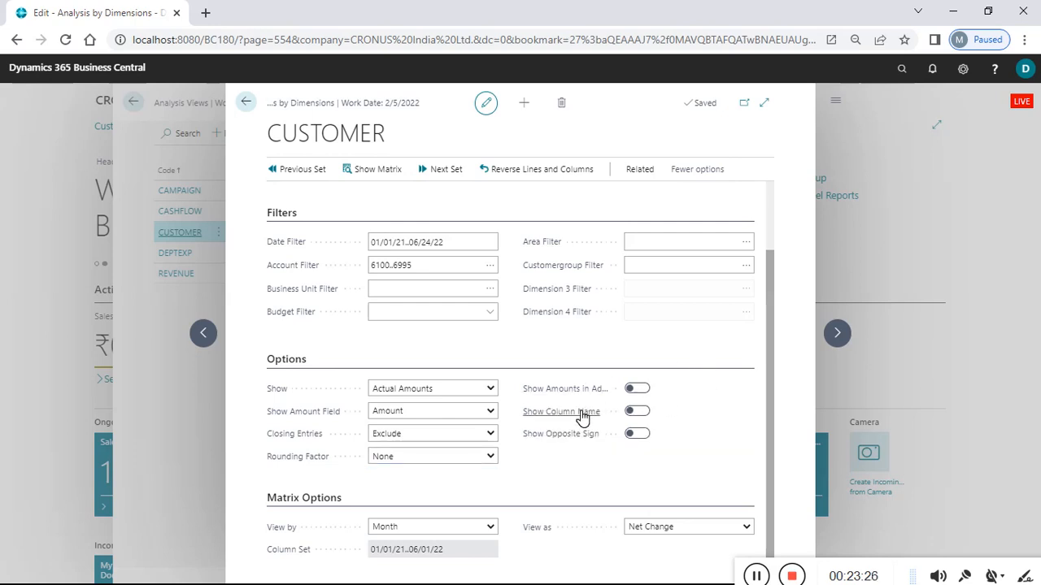
mouse_move(582, 417)
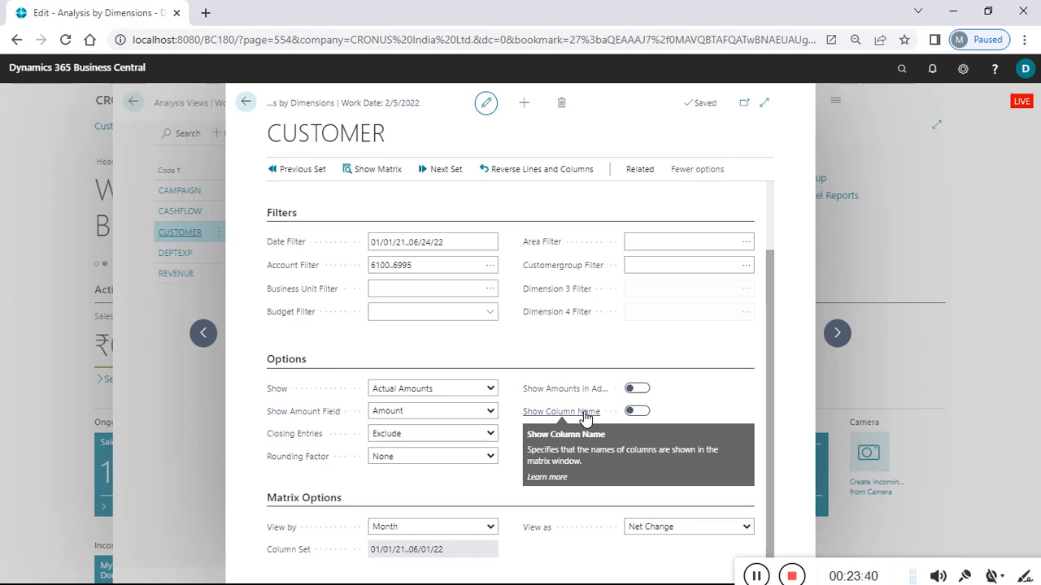
Try Show Column Name on and off to compare the column set, consulting the Area Filter's dimension values in between
left_click(638, 412)
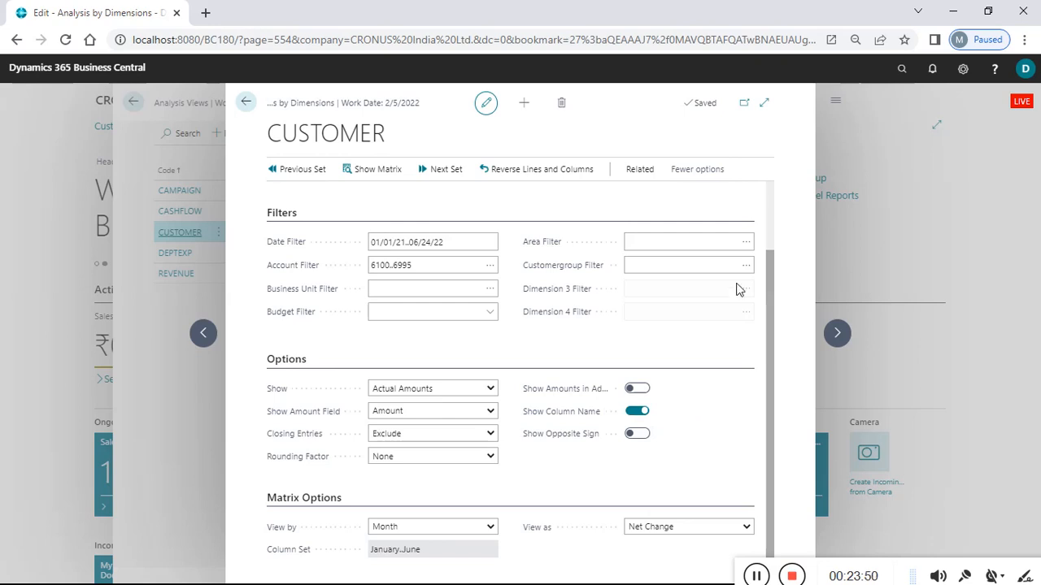
left_click(747, 247)
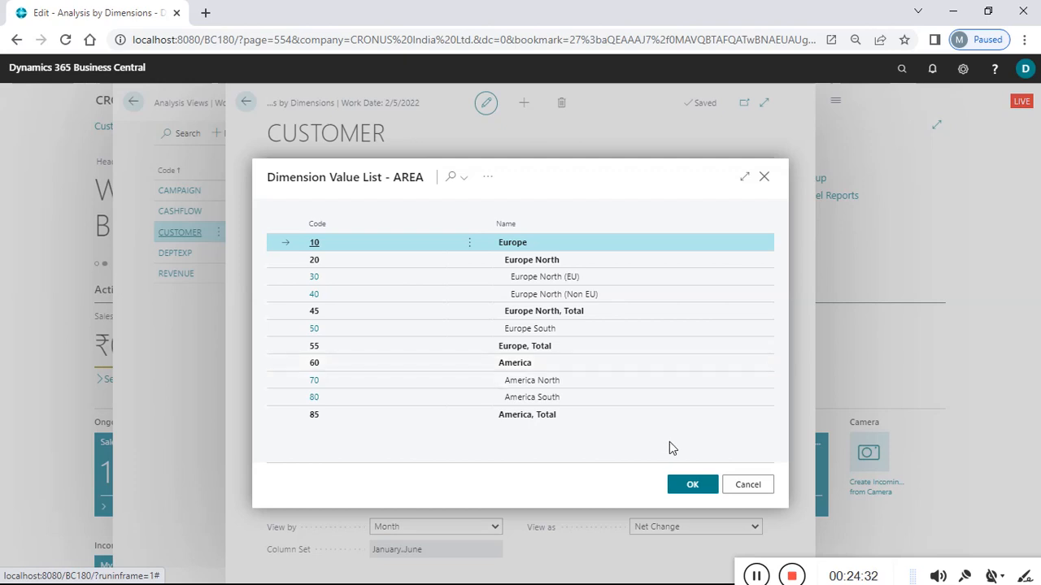
left_click(767, 487)
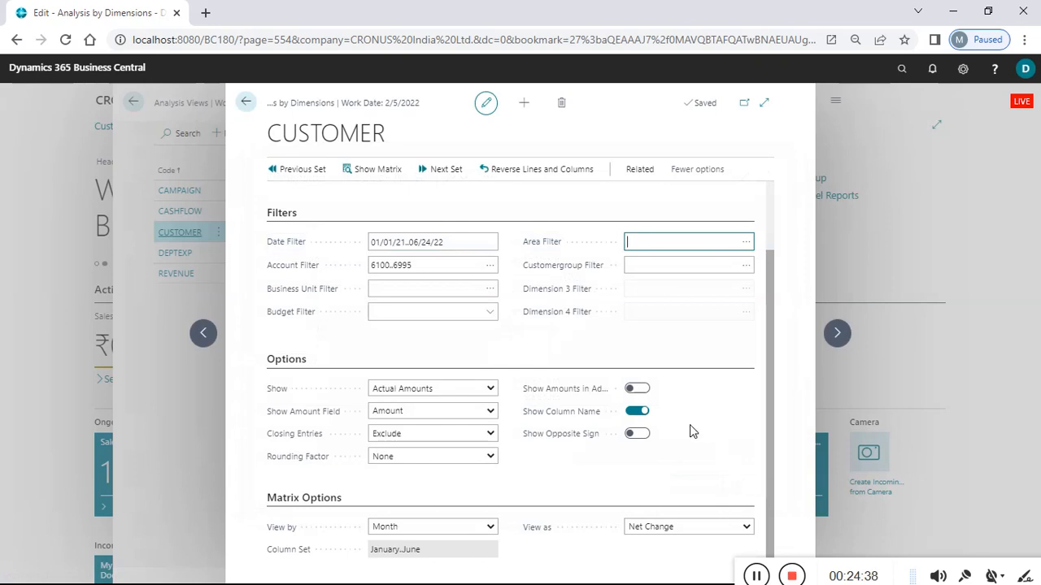
left_click(637, 411)
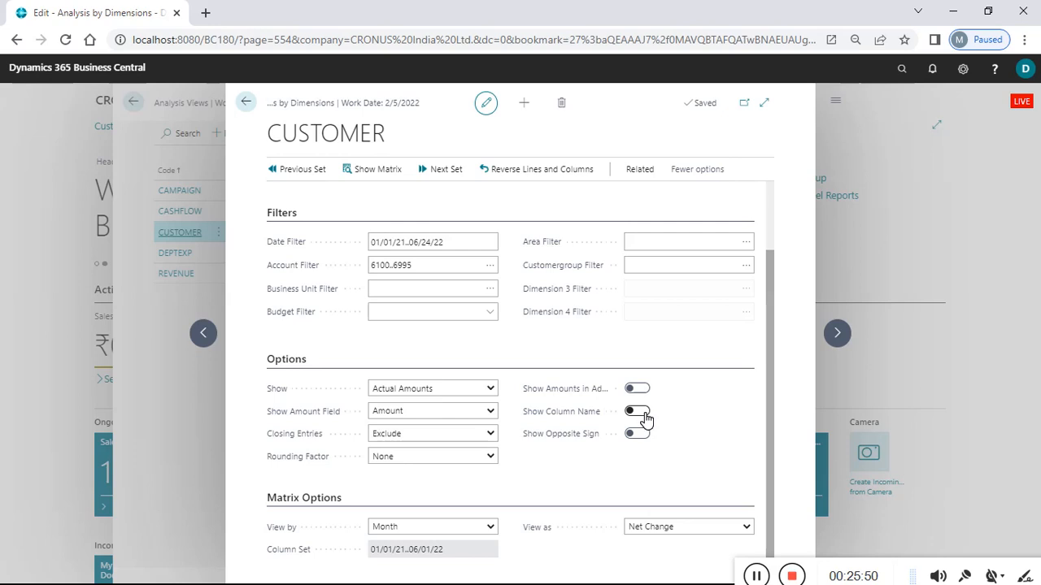
left_click(644, 418)
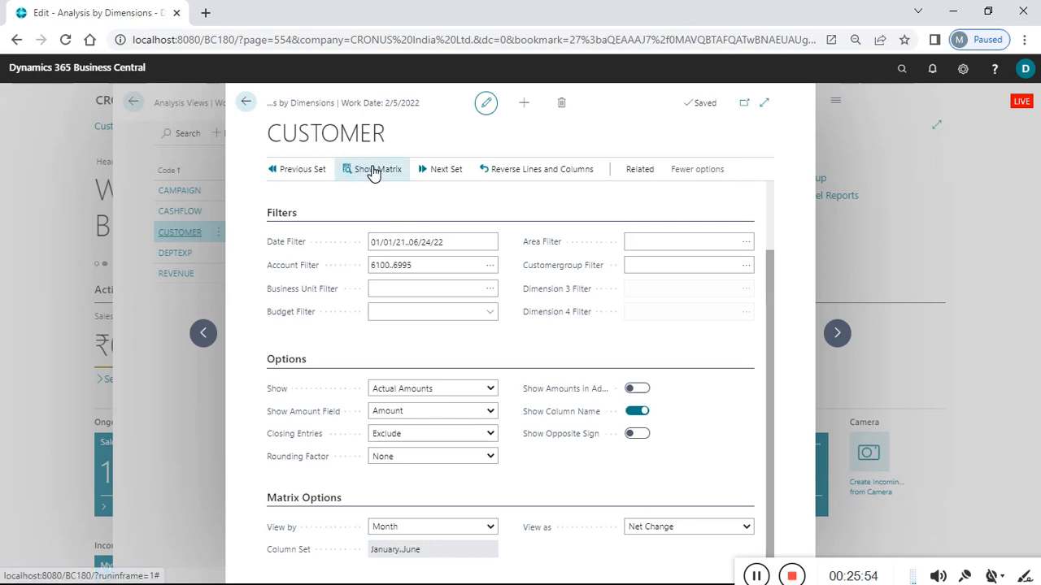
left_click(638, 412)
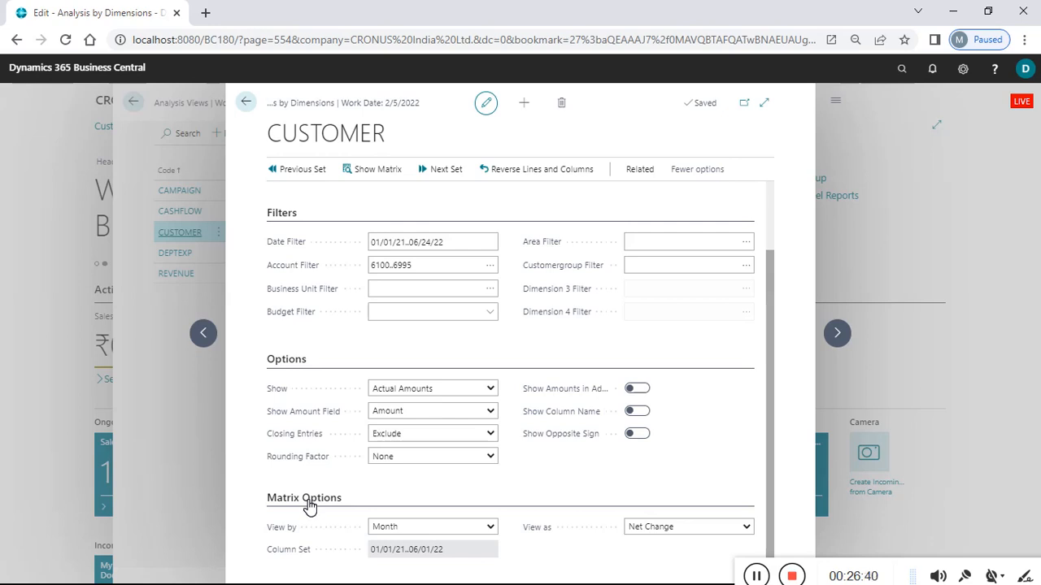
Examine the View by and View as choices in the matrix options and relate them to the Account Filter
left_click(490, 528)
left_click(493, 528)
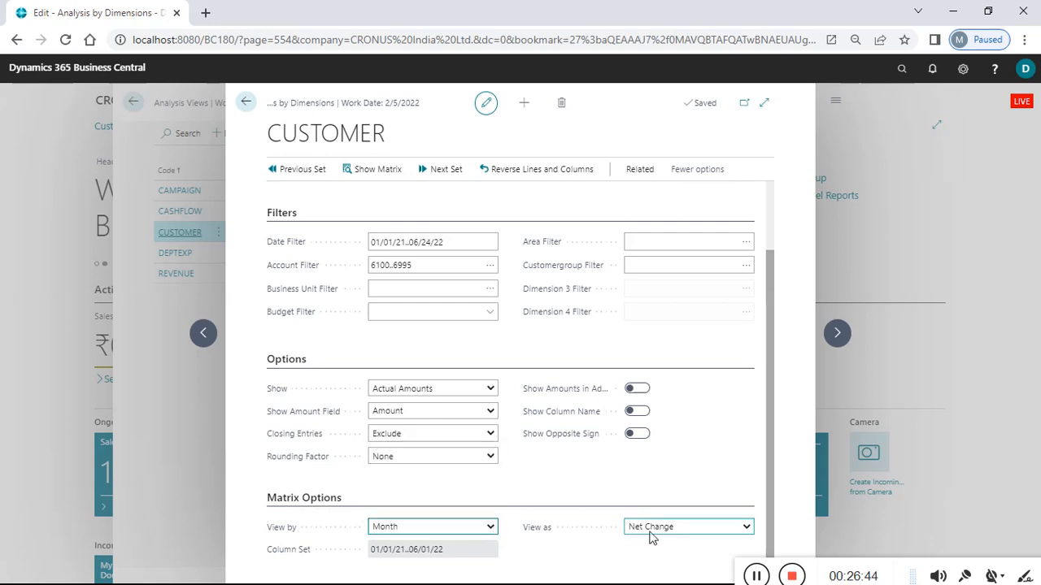
left_click(746, 528)
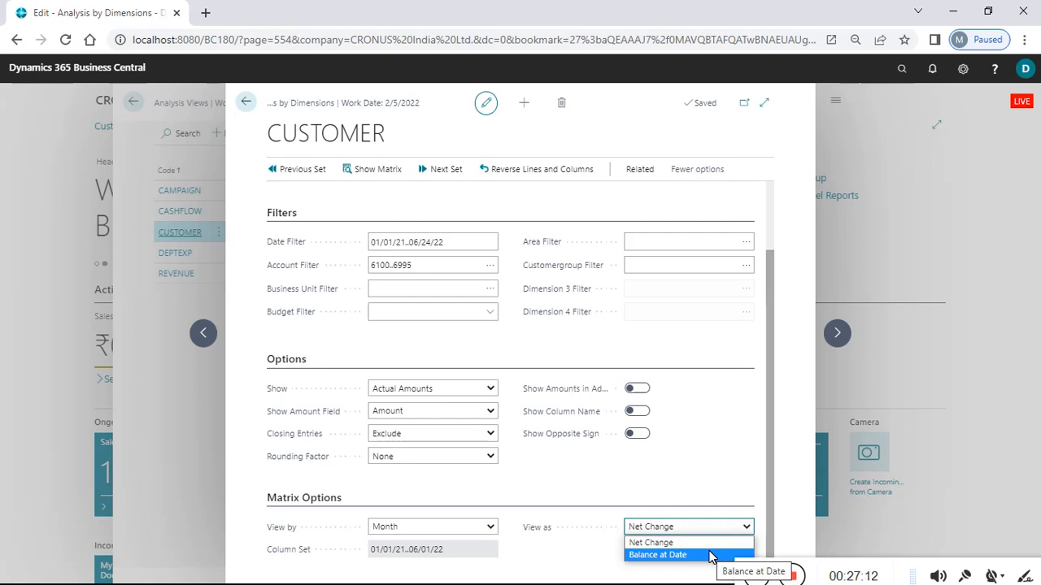
left_click(709, 474)
left_click(400, 265)
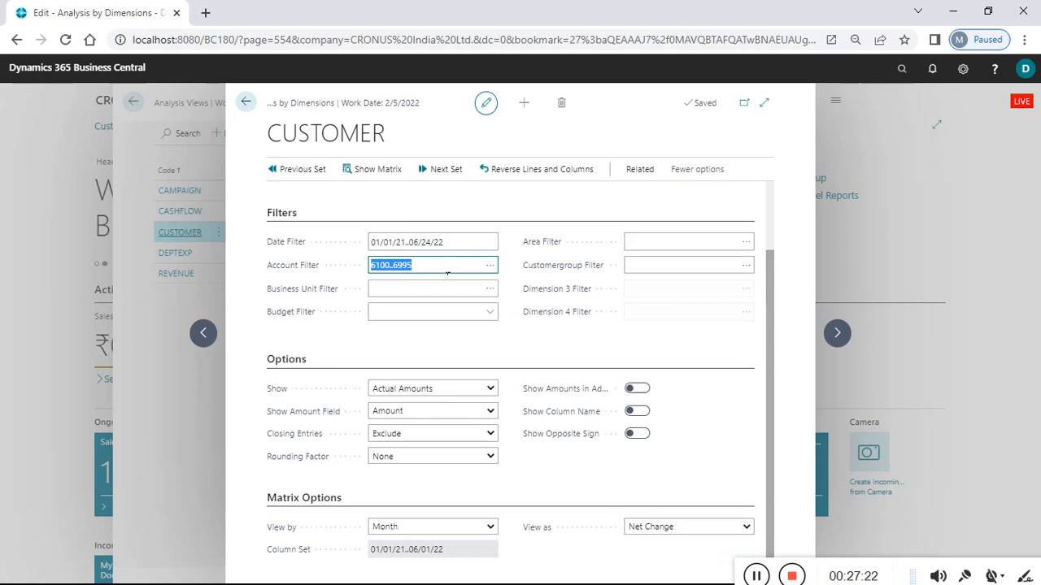
left_click(749, 528)
left_click(750, 528)
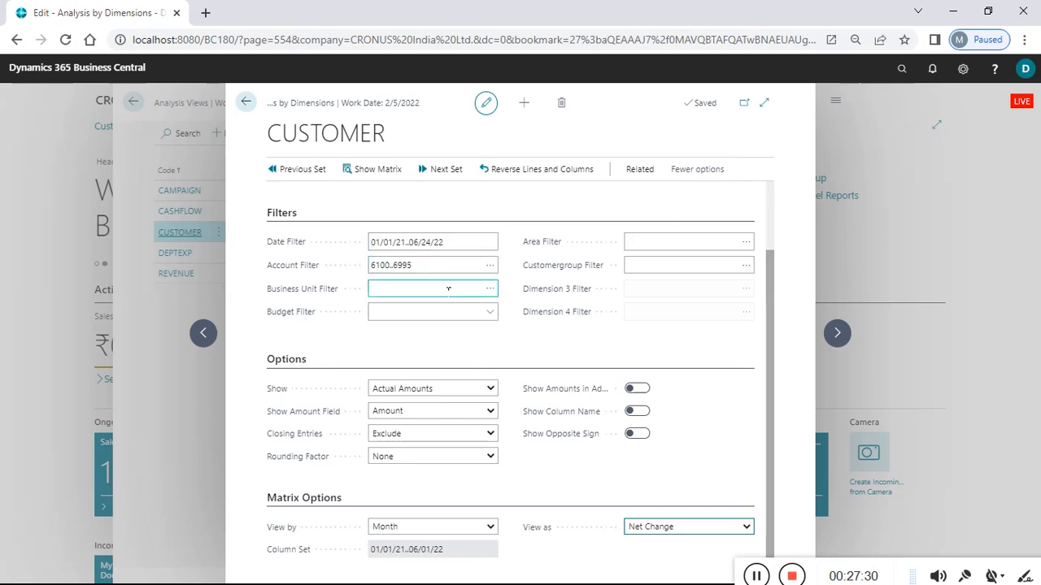
Review the Show as Lines and Show as Columns settings and show the resulting matrix of G/L accounts by period
left_click_drag(772, 404, 772, 309)
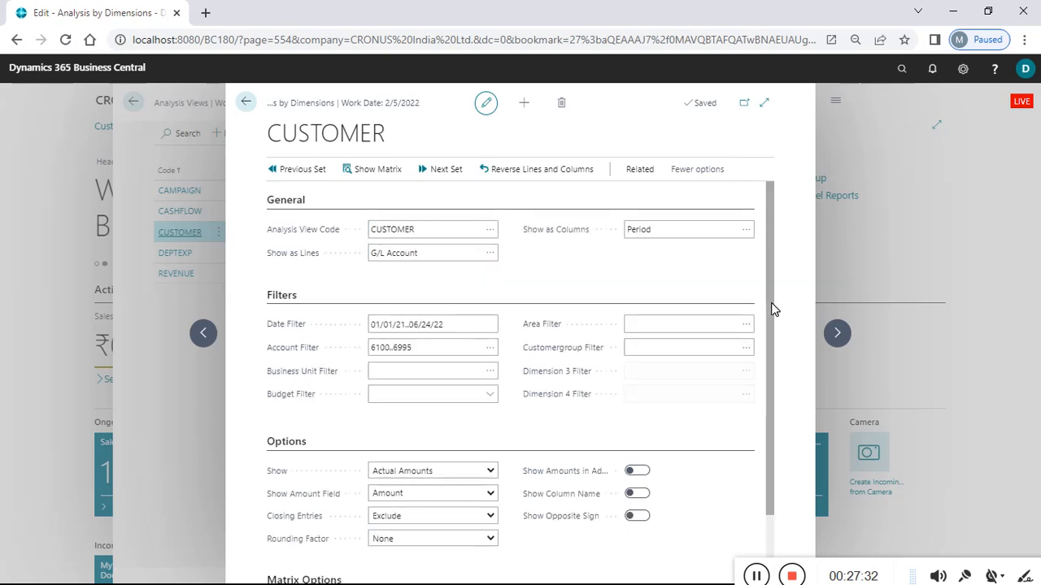
left_click(433, 258)
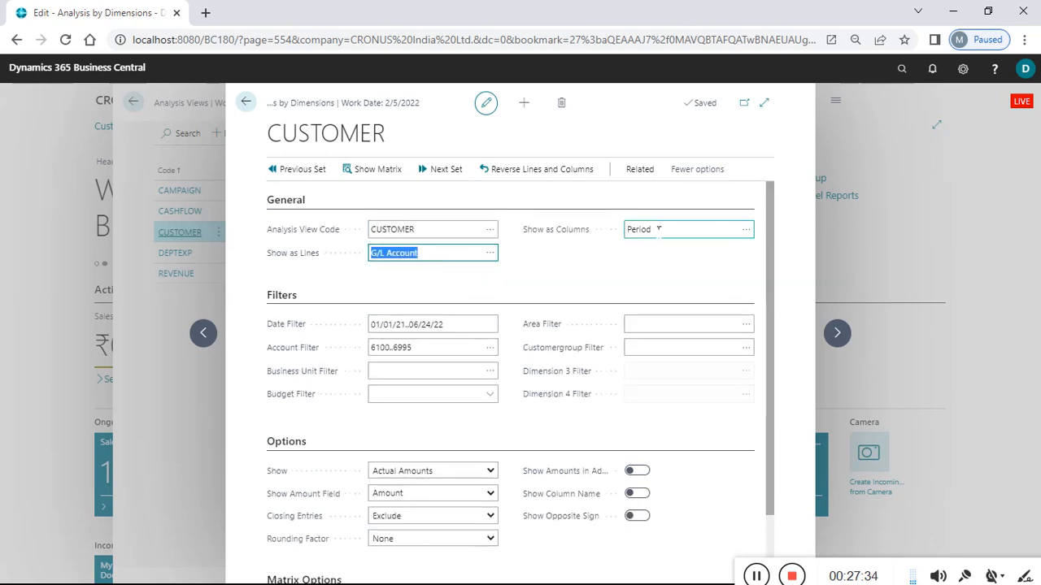
left_click(683, 233)
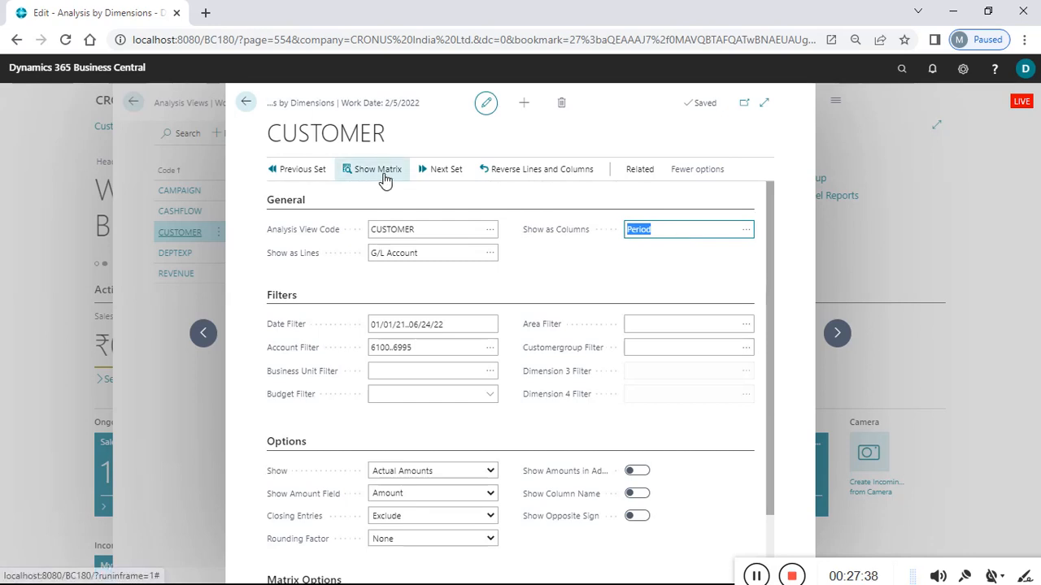
left_click(384, 178)
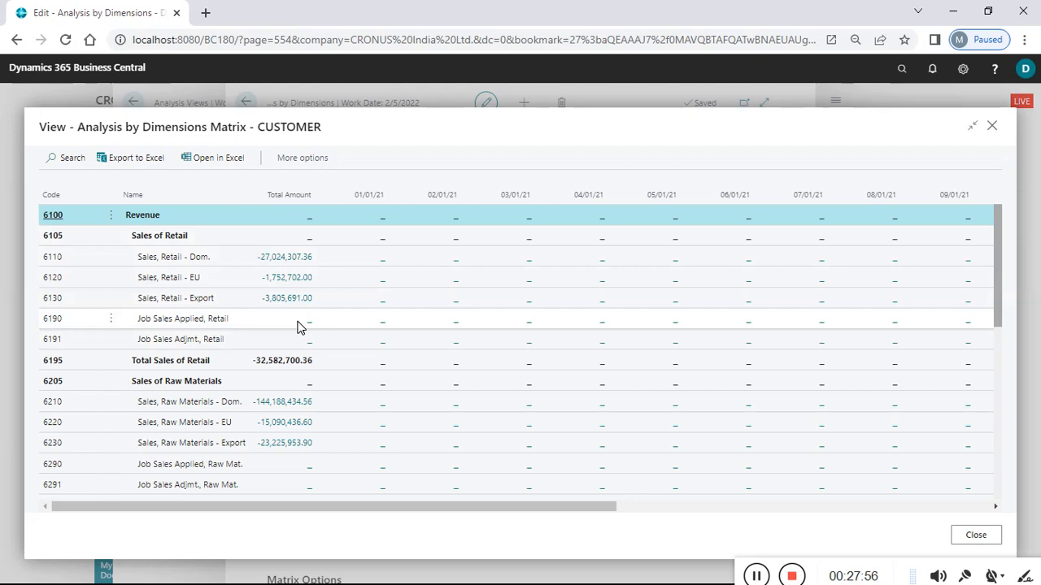
Examine the account amounts across the monthly columns from 01/01/21 to 06/01/22, down to Total Revenue, and close the matrix
left_click_drag(390, 509, 778, 539)
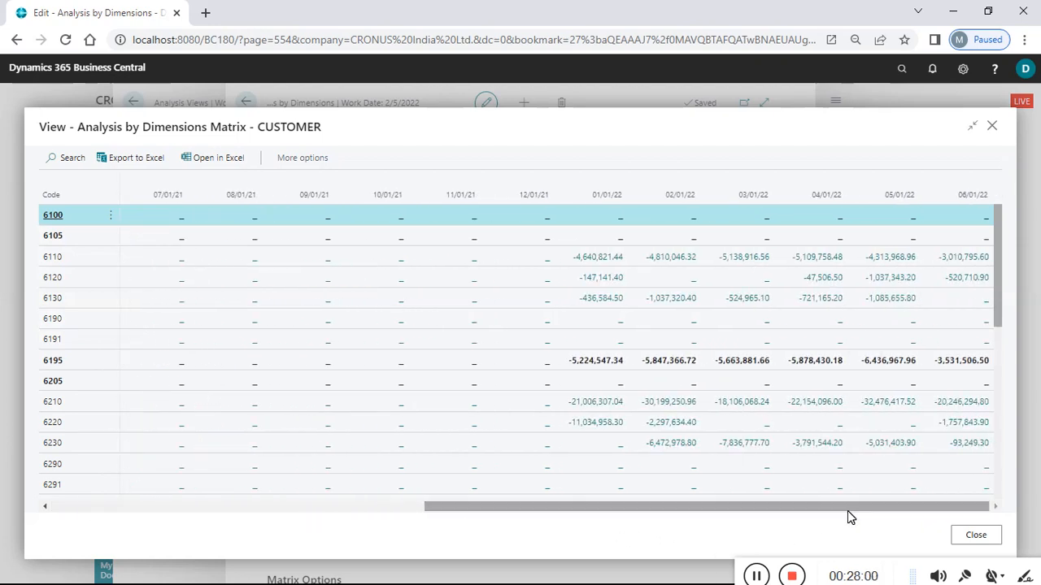
left_click_drag(847, 510, 304, 495)
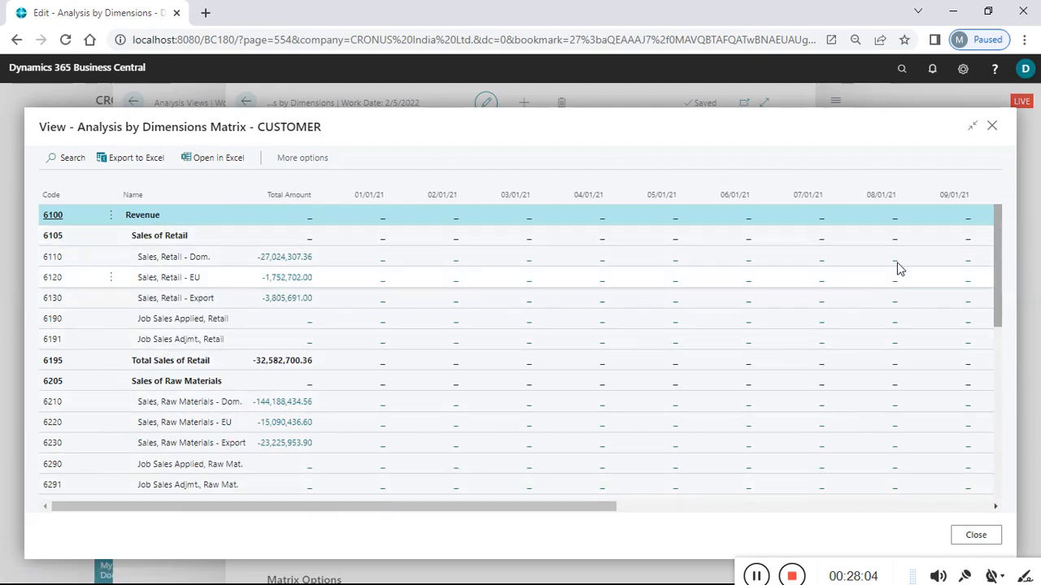
left_click_drag(995, 252, 1014, 465)
left_click_drag(613, 510, 966, 524)
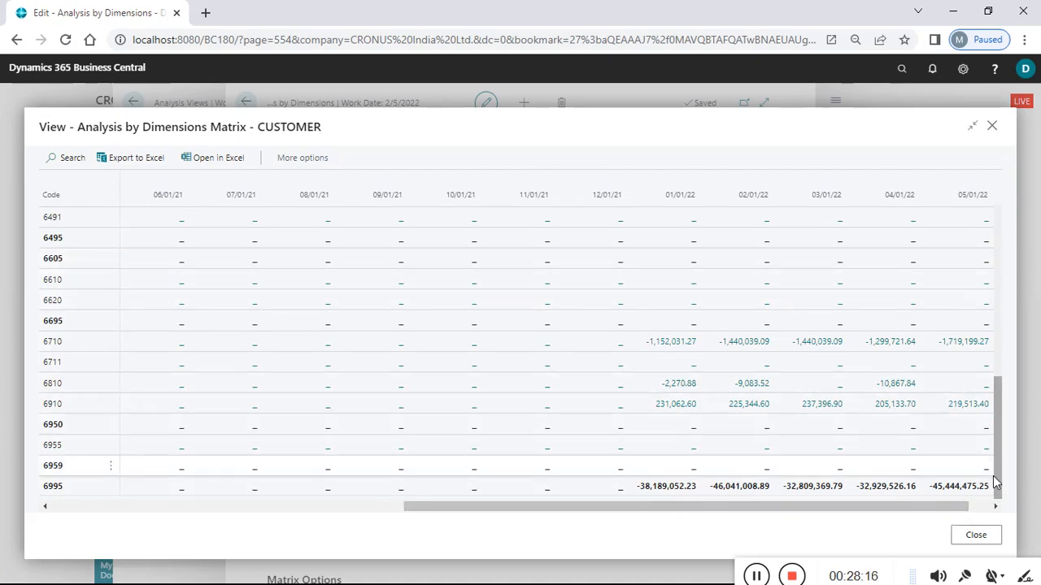
left_click(996, 507)
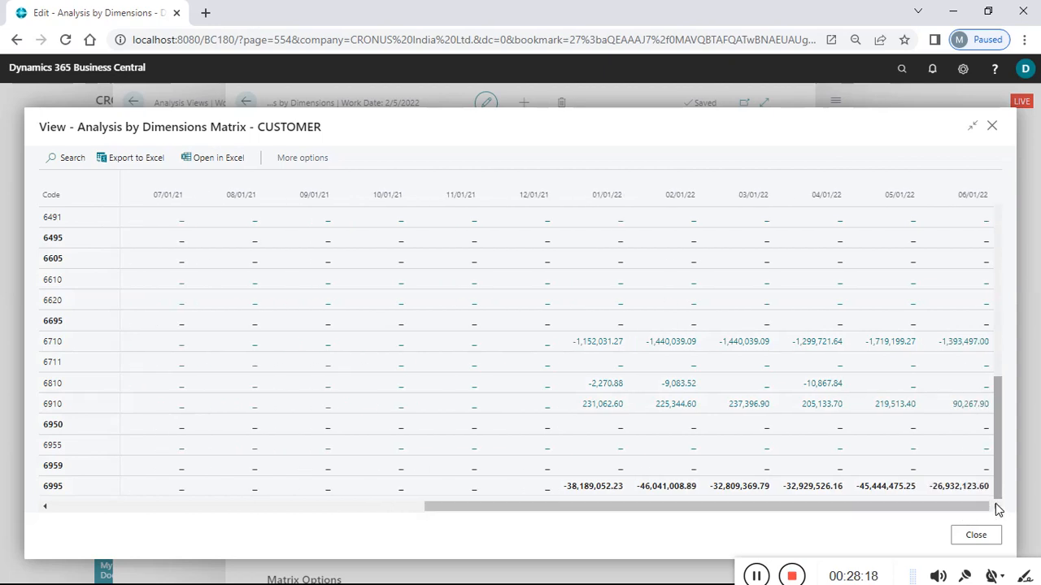
left_click_drag(974, 505, 463, 502)
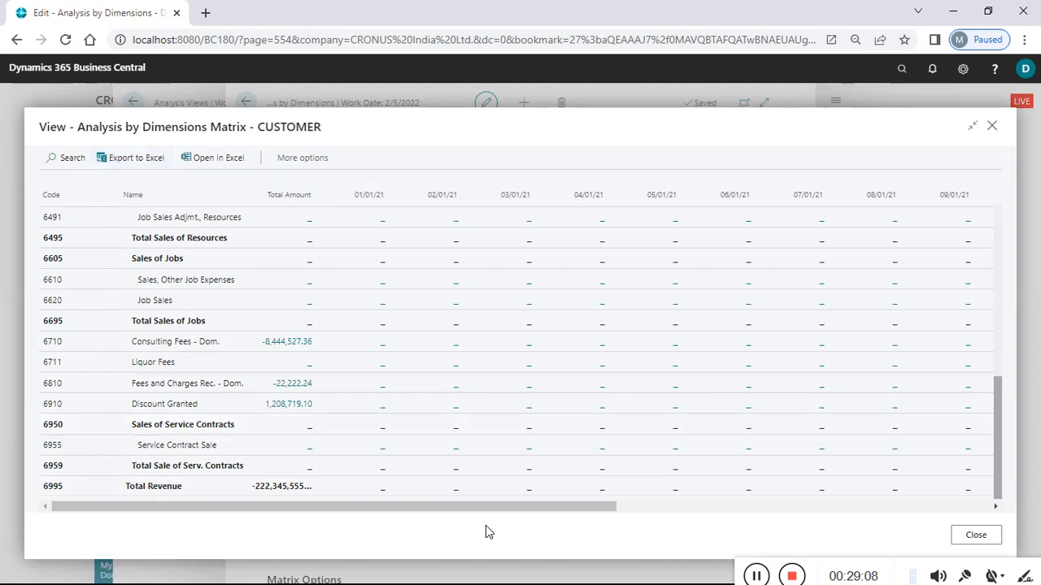
left_click_drag(488, 507, 943, 512)
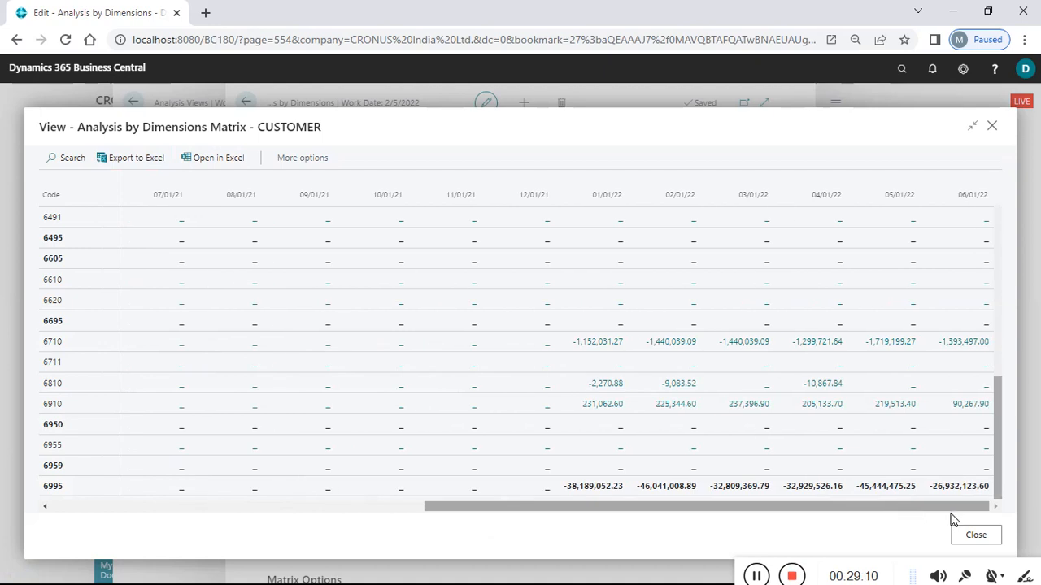
left_click(975, 536)
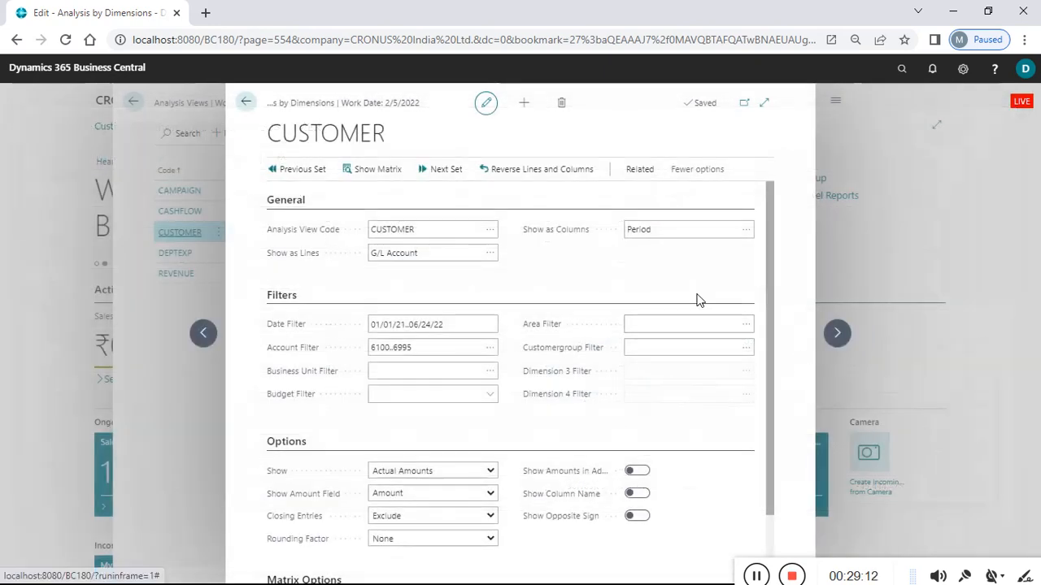
Set Show as Columns to AREA, show the matrix and examine the G/L account amounts across the area codes, closing it when finished
left_click(746, 231)
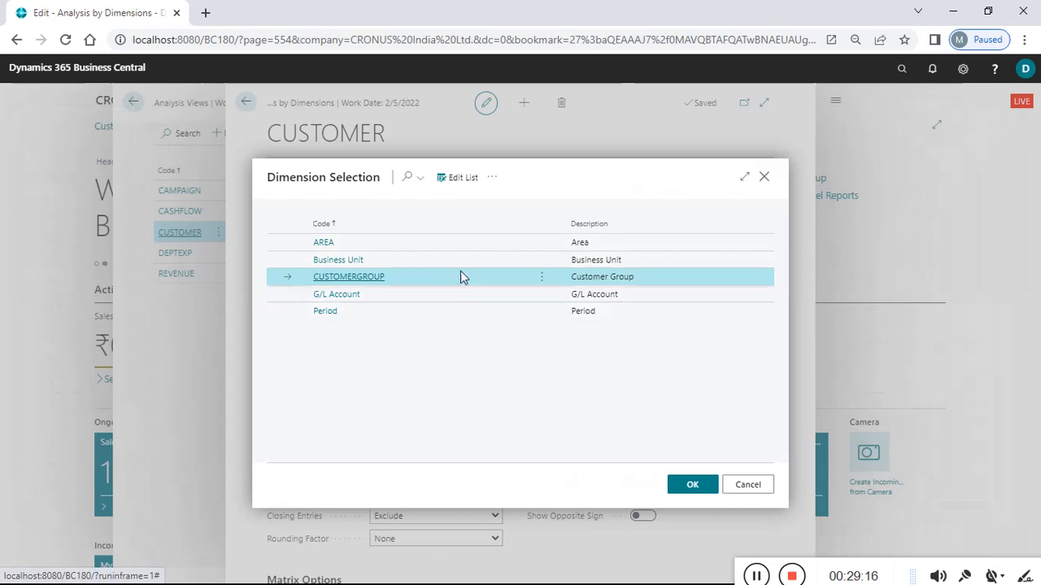
left_click(410, 246)
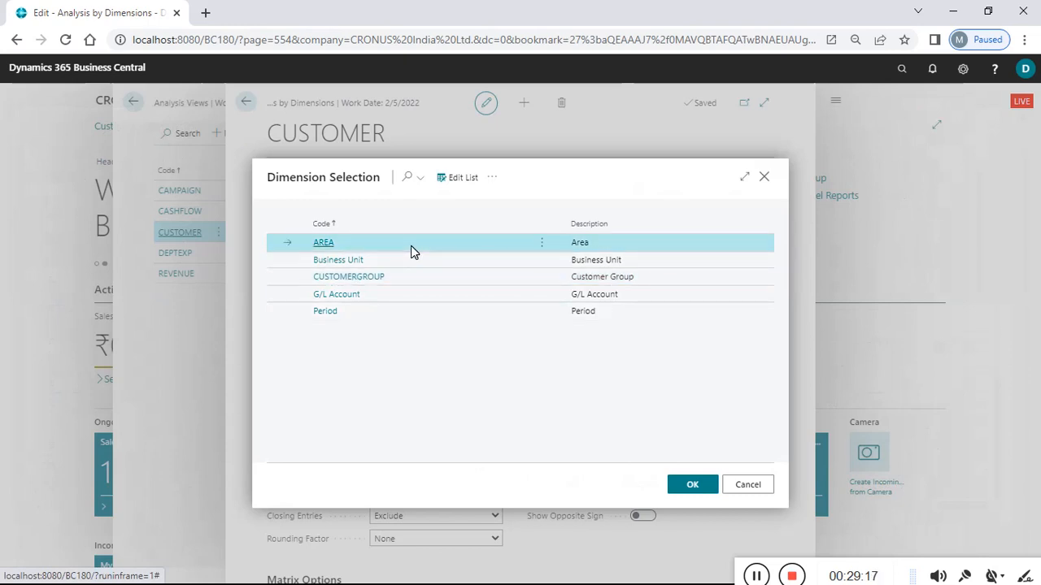
left_click(689, 488)
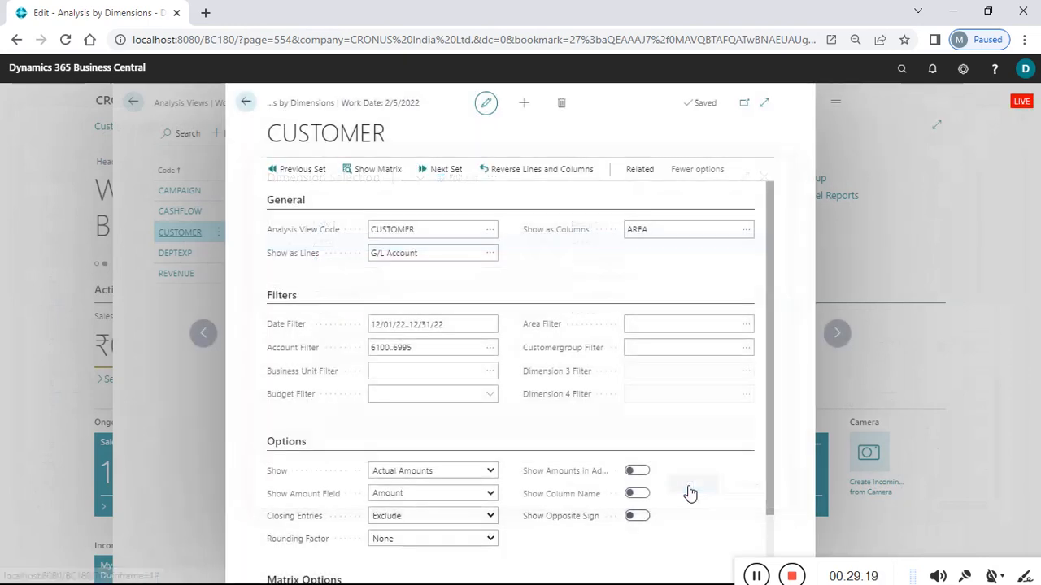
left_click(372, 170)
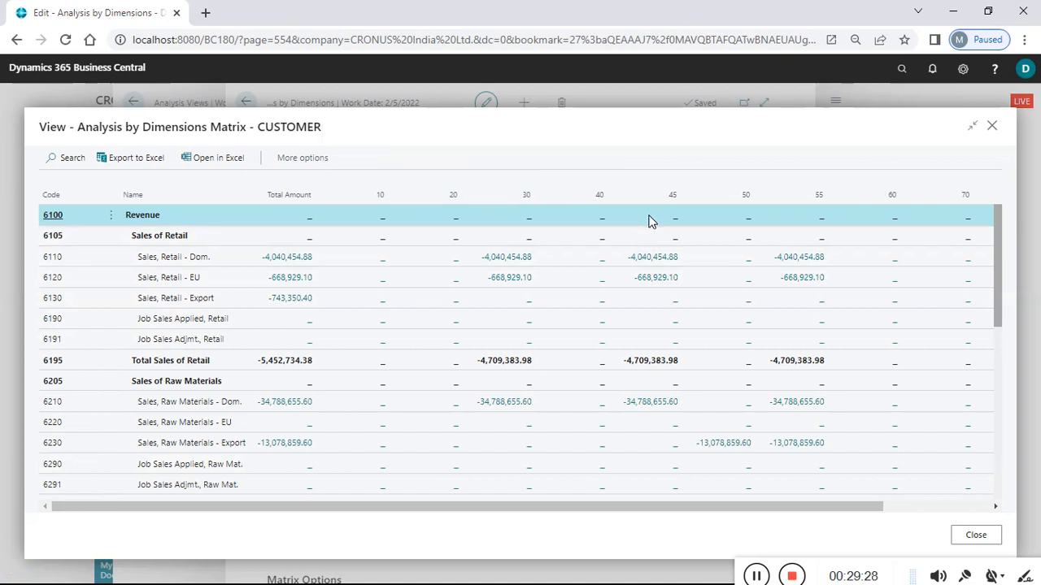
left_click_drag(610, 506, 738, 537)
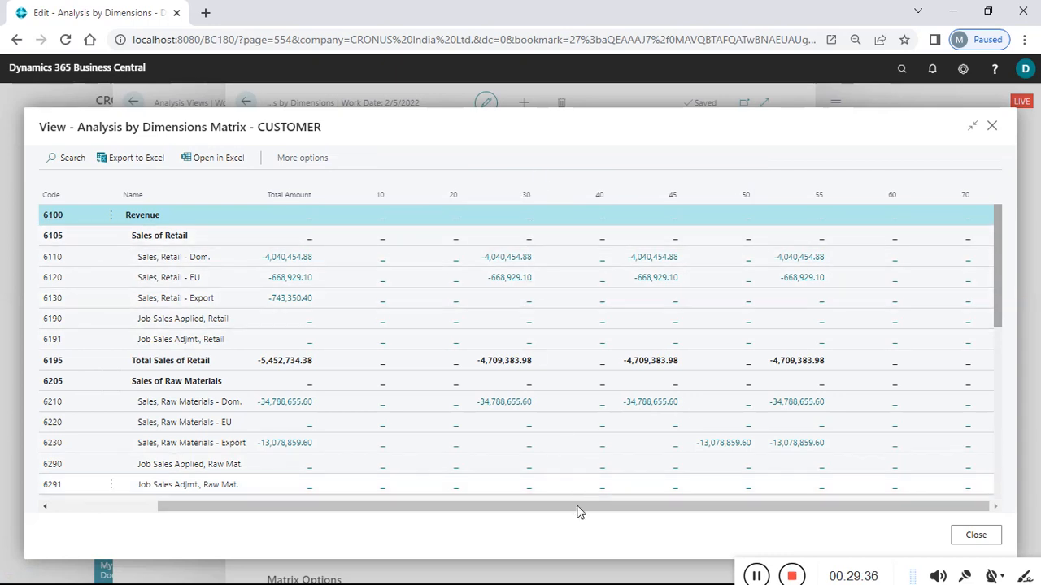
left_click_drag(578, 508, 361, 522)
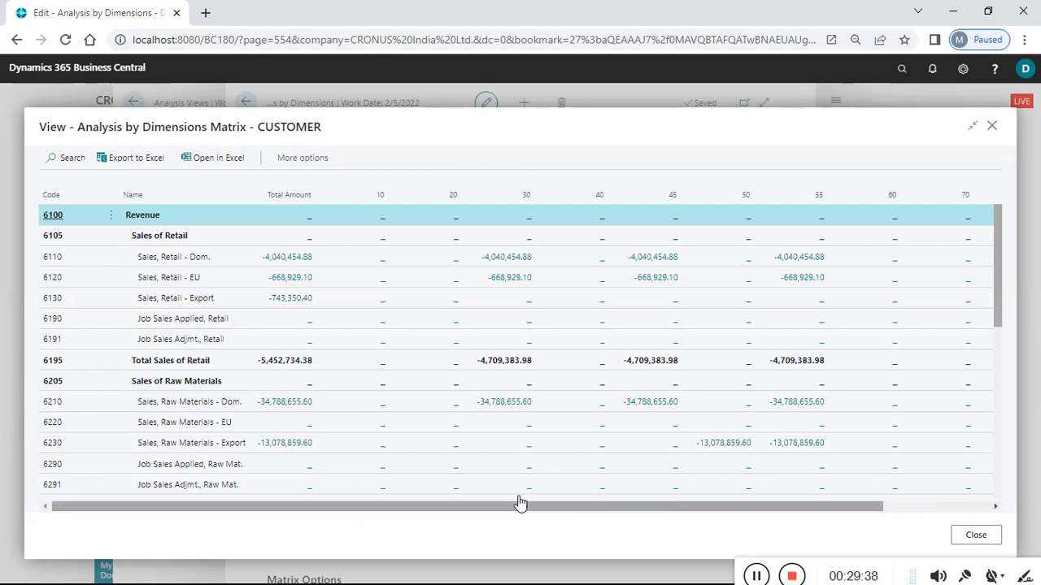
left_click(977, 534)
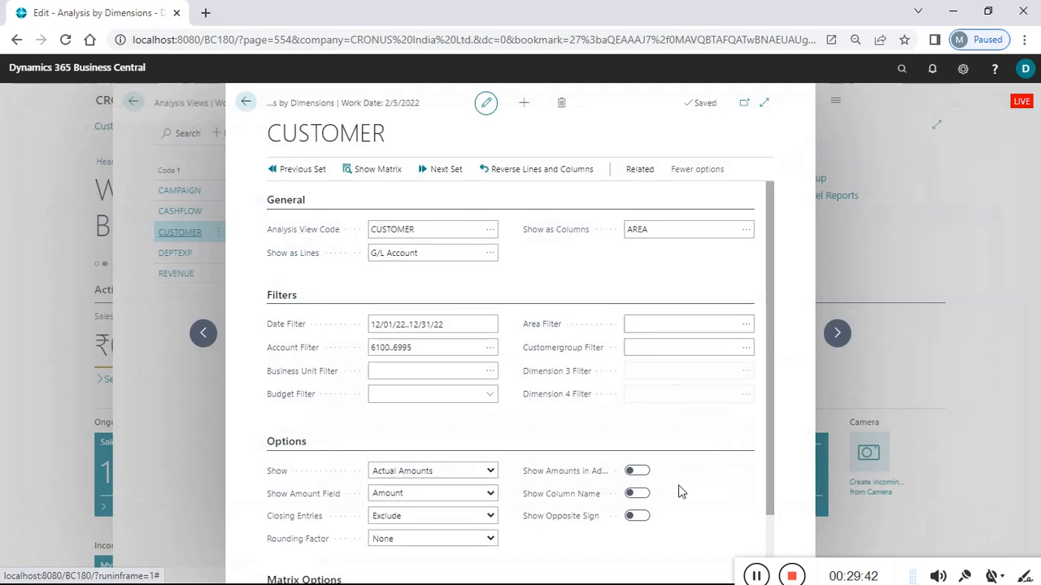
Turn on Show Column Name and show the matrix again with area names as column headings
left_click(645, 494)
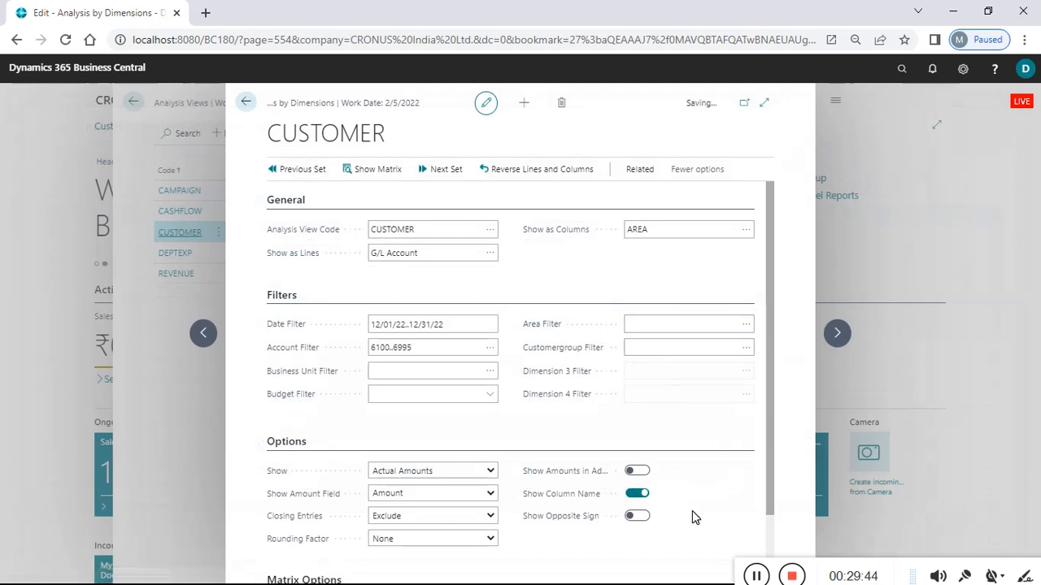
left_click(405, 171)
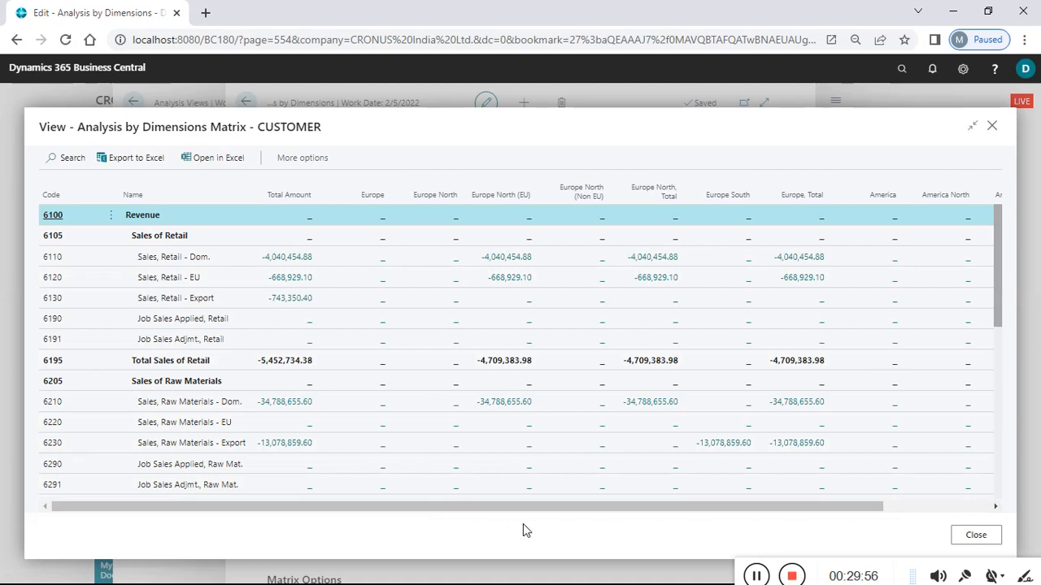
left_click_drag(530, 507, 722, 526)
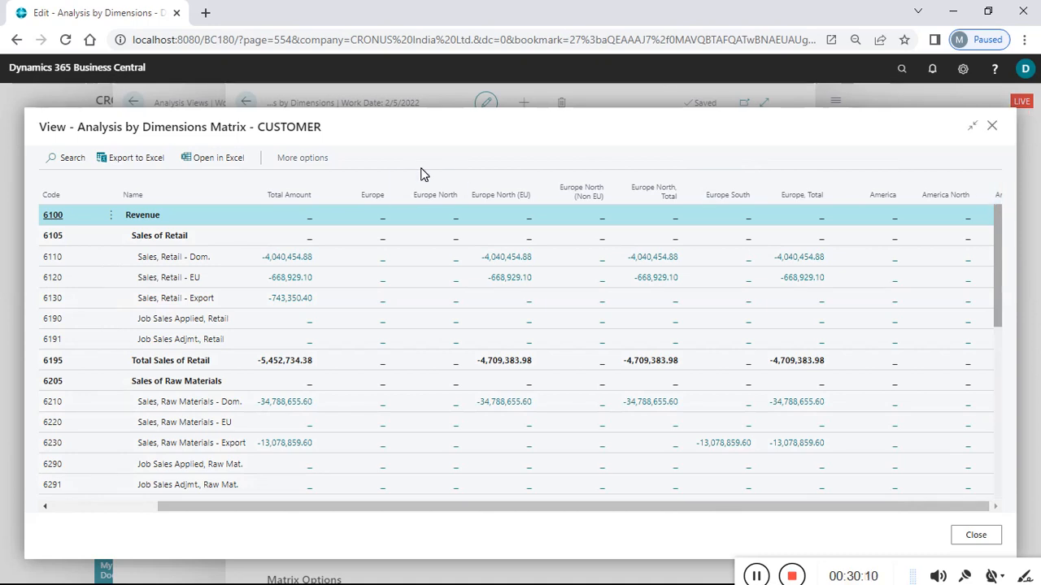
Export the area matrix to an Excel worksheet on the Desktop named "Dimension Analysis View - Area" and close the matrix
left_click(134, 163)
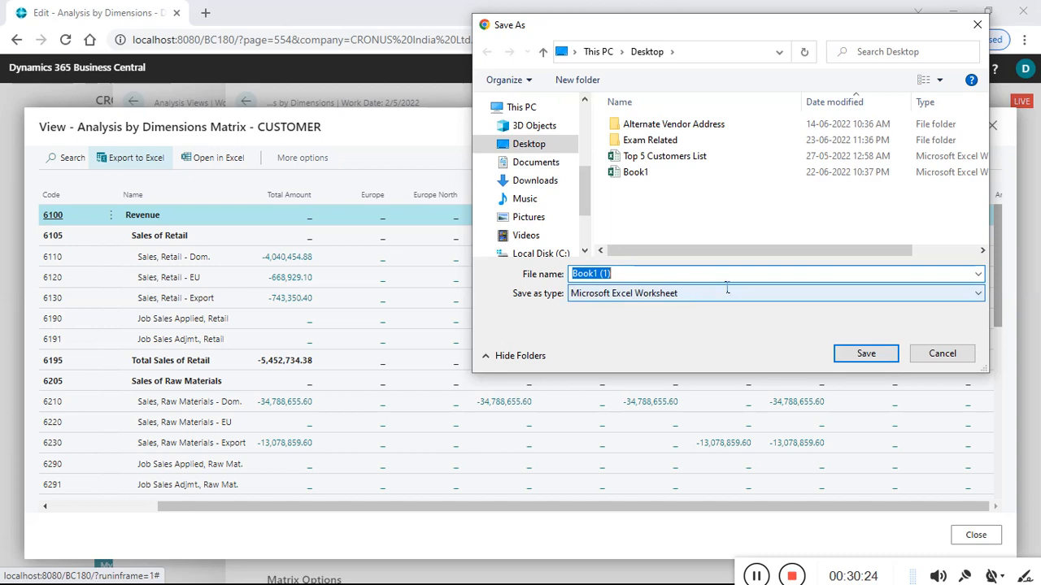
type("Dime")
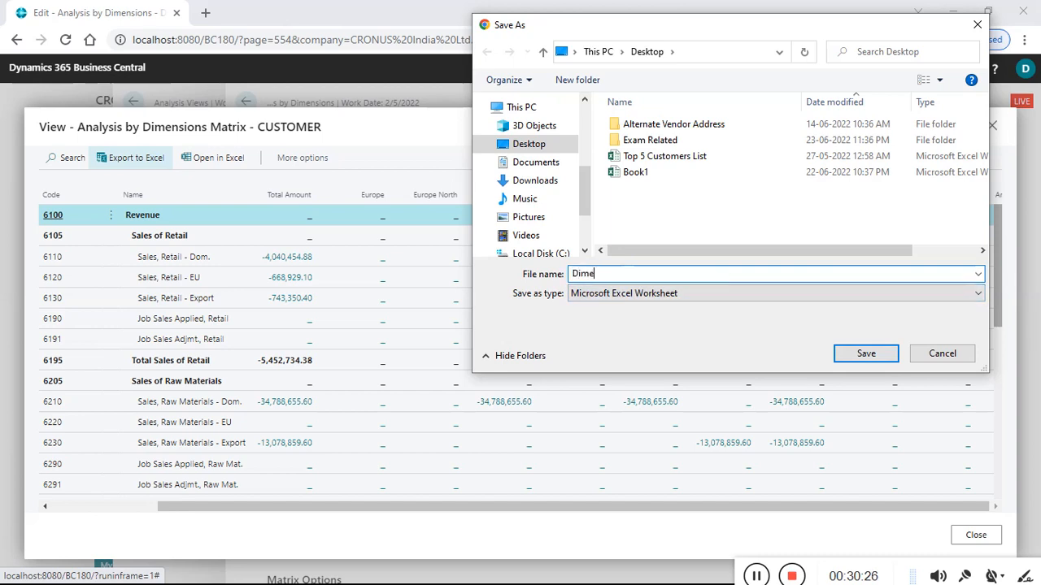
type("nsion Analysis View - Ar")
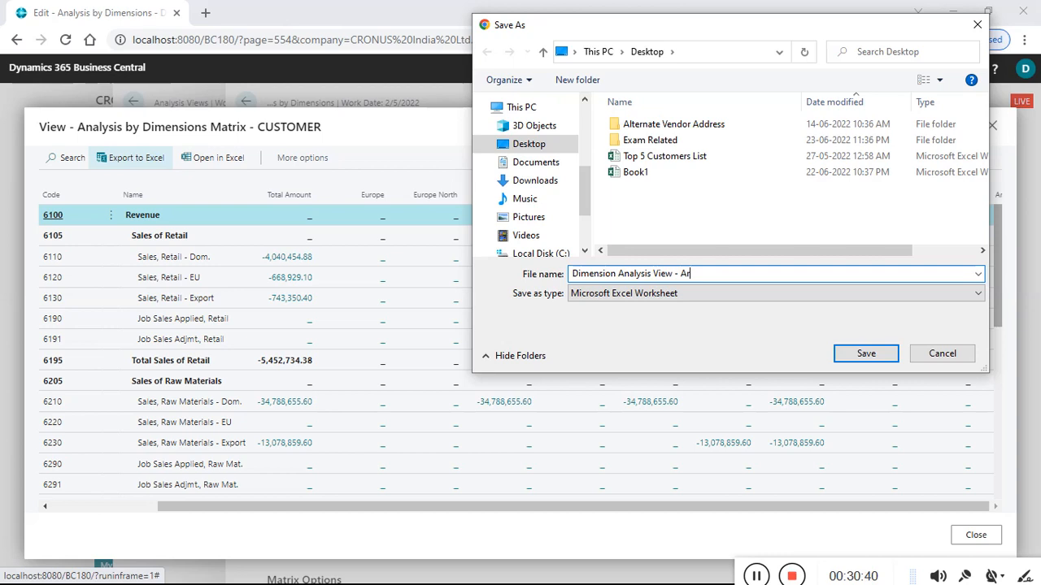
type("ea")
left_click(870, 356)
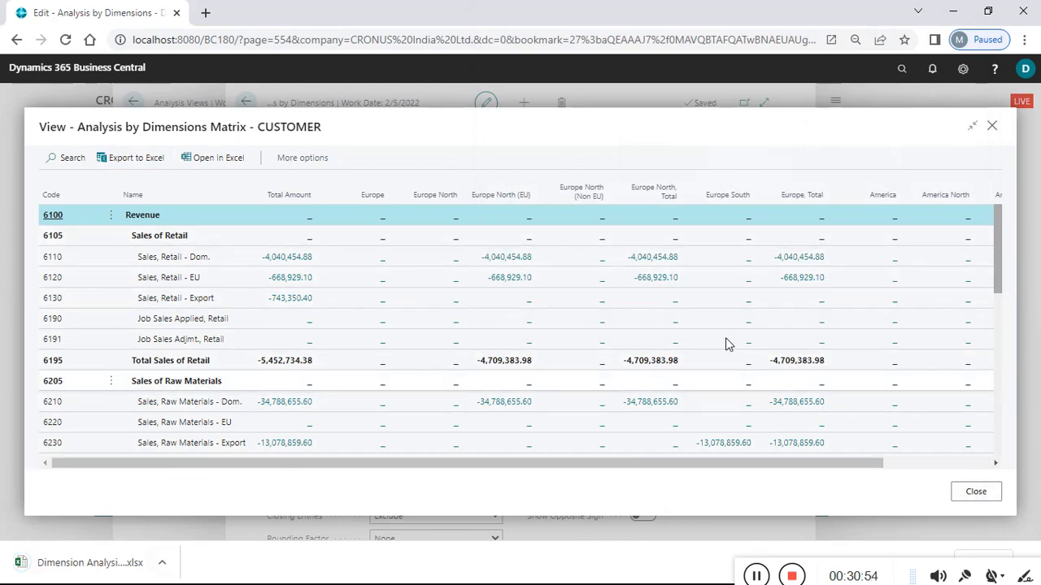
left_click(969, 497)
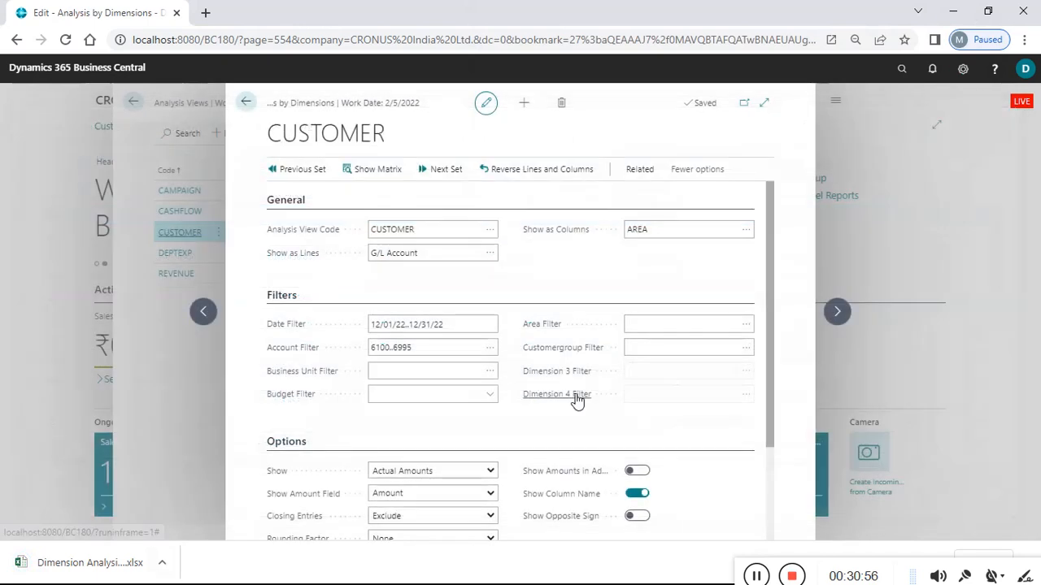
Set Show as Columns to CUSTOMERGROUP and show the resulting matrix of G/L accounts by customer group
left_click(745, 230)
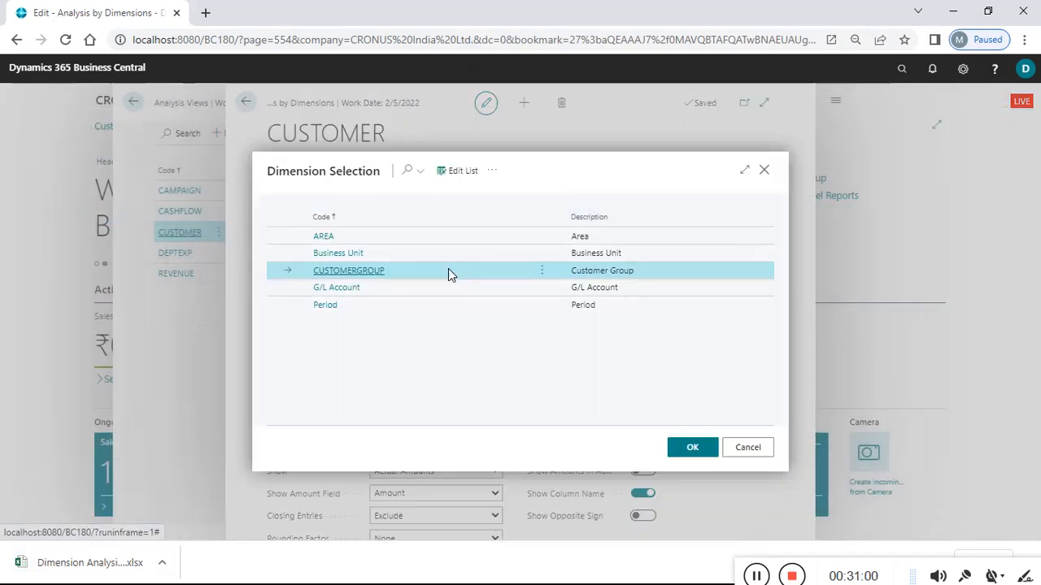
left_click(706, 448)
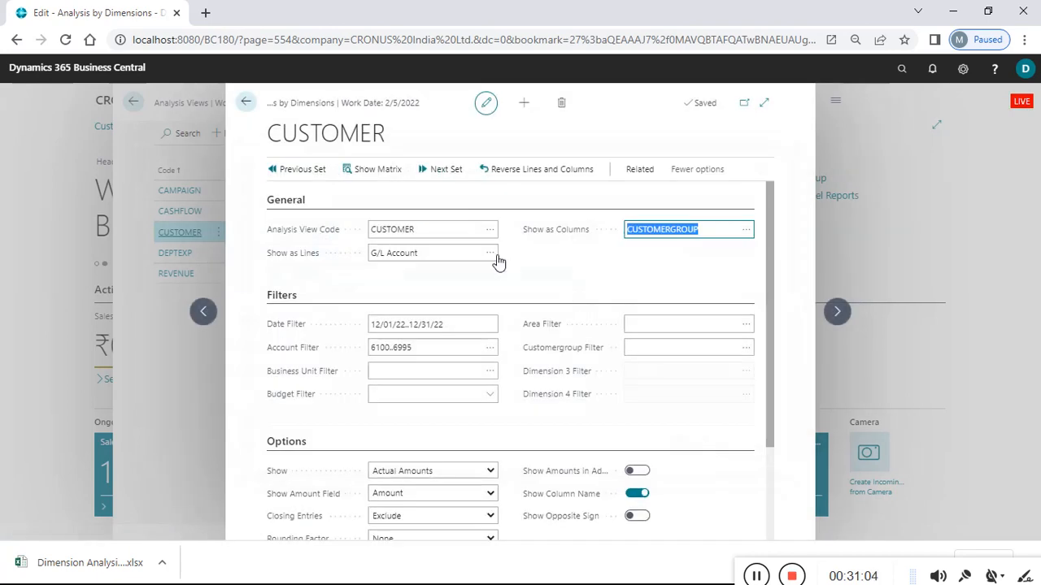
left_click(360, 180)
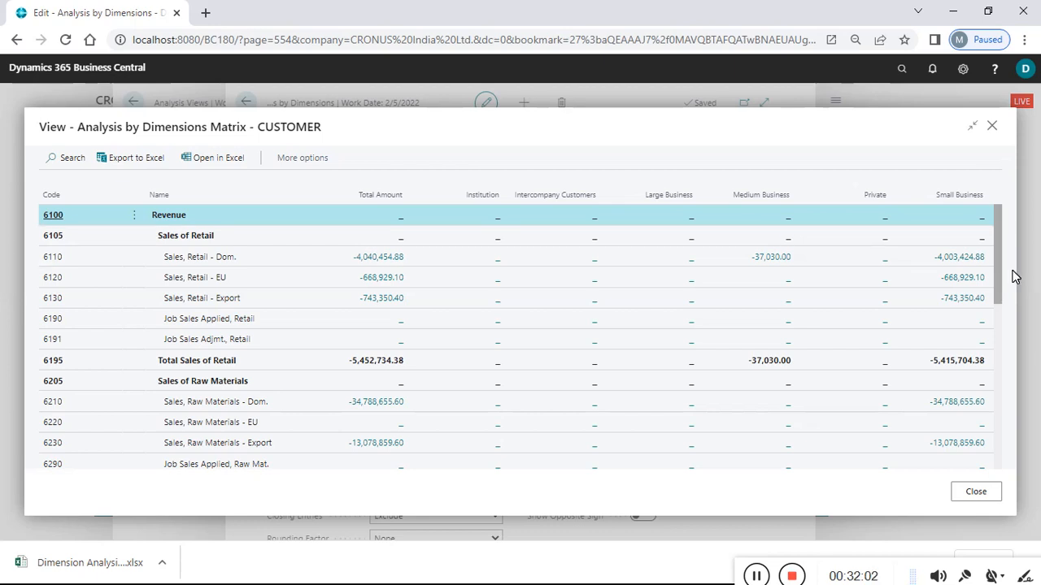
Examine the account amounts per customer group down to Total Revenue, including the Discount Granted line, and close the matrix
left_click_drag(997, 261, 1010, 439)
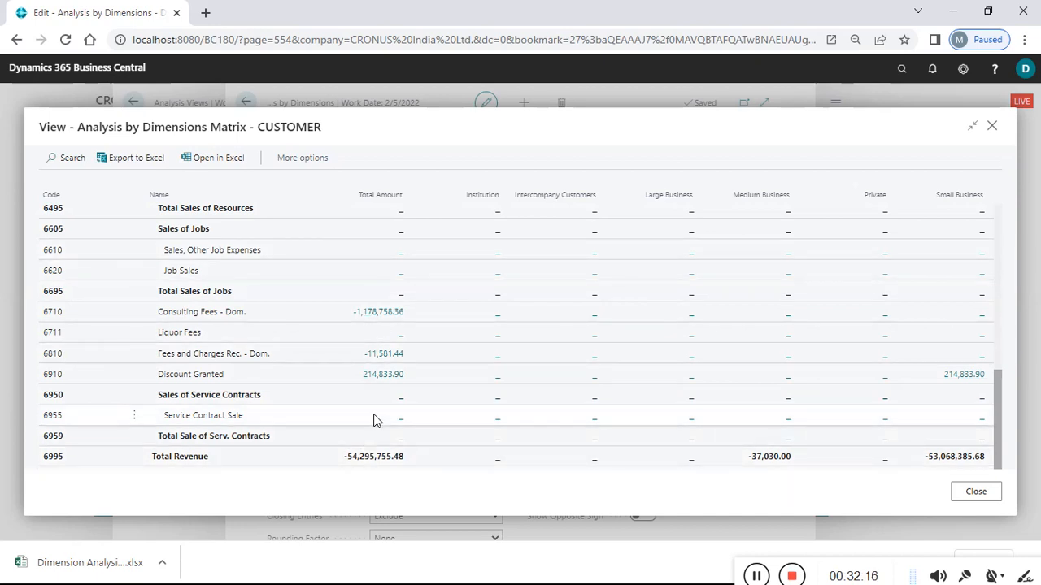
left_click(296, 373)
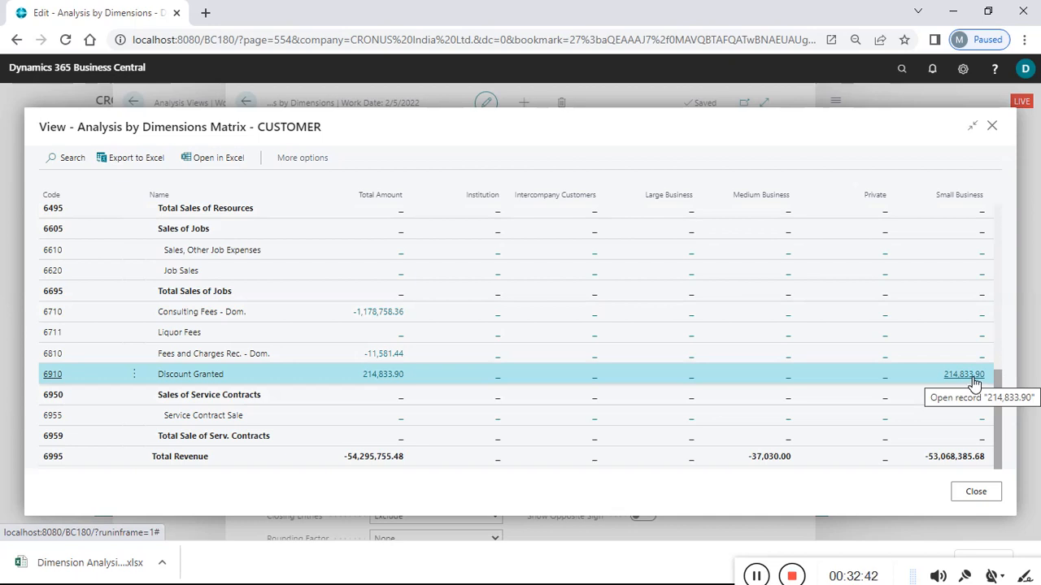
left_click_drag(993, 386, 996, 226)
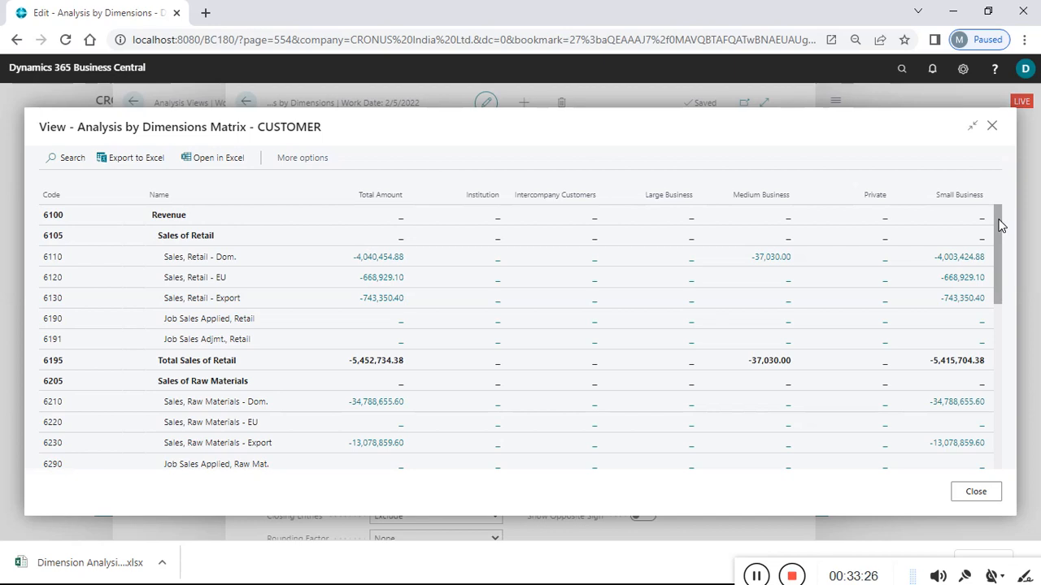
left_click(994, 498)
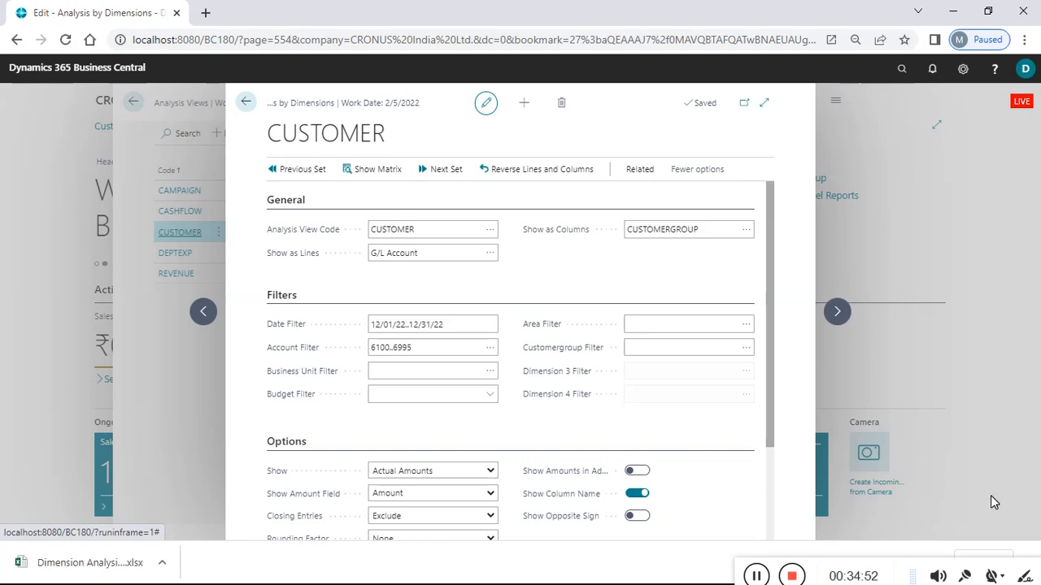
Review the Date, Account and Business Unit filters along with the display options and matrix options of the CUSTOMER view
left_click(455, 324)
left_click(435, 353)
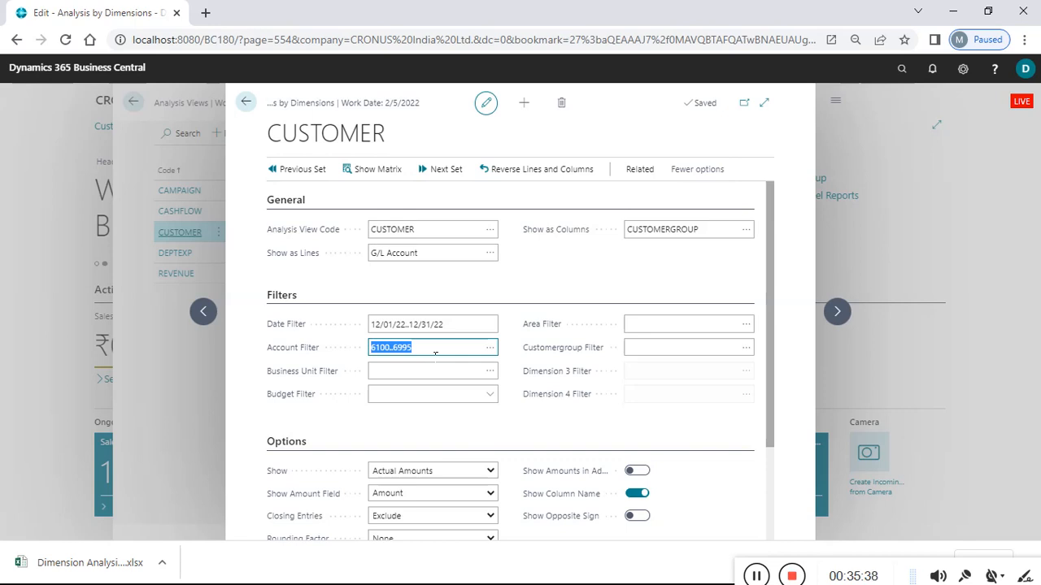
left_click(437, 376)
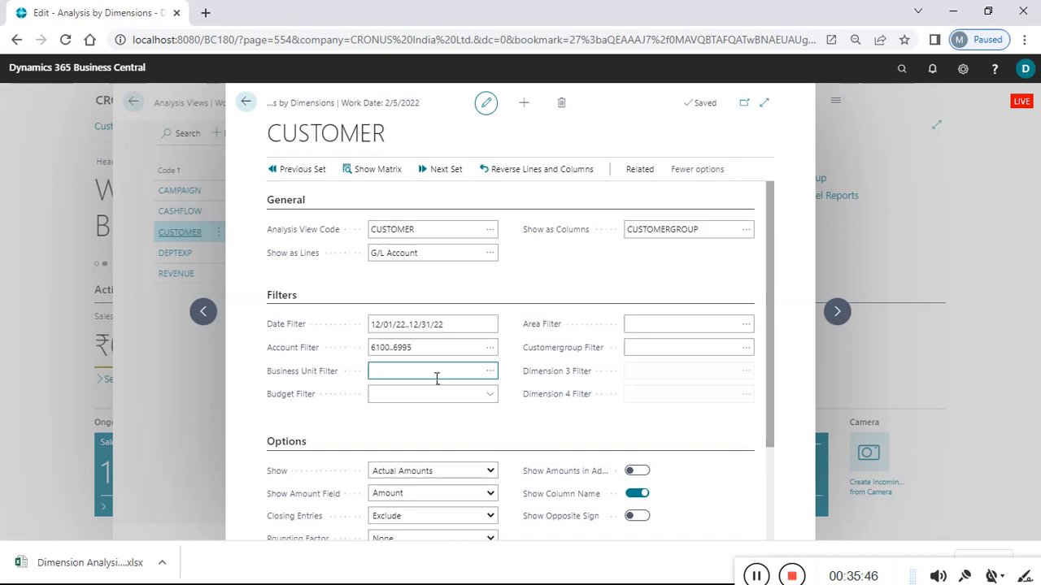
left_click_drag(773, 395, 773, 491)
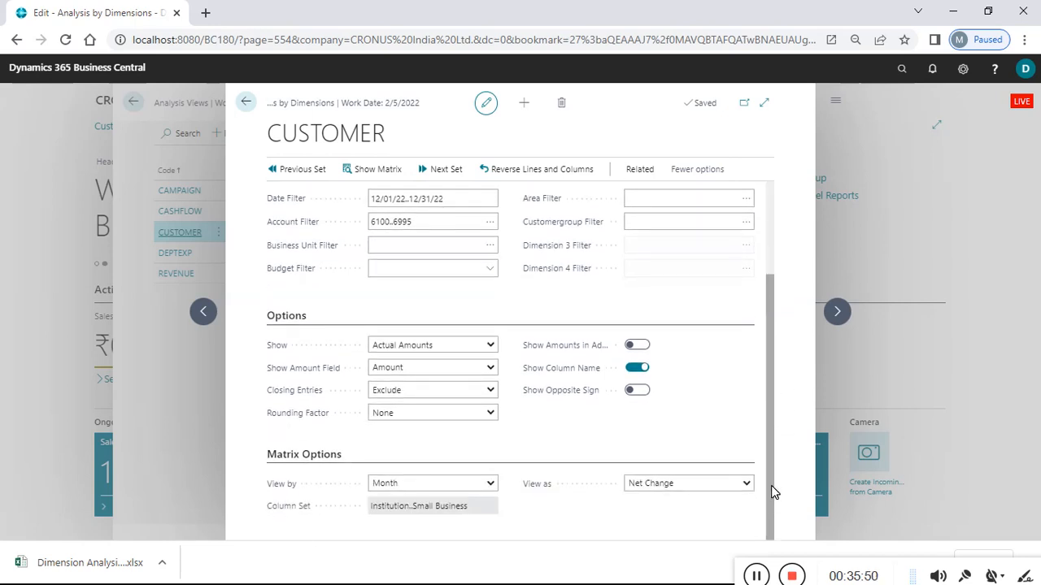